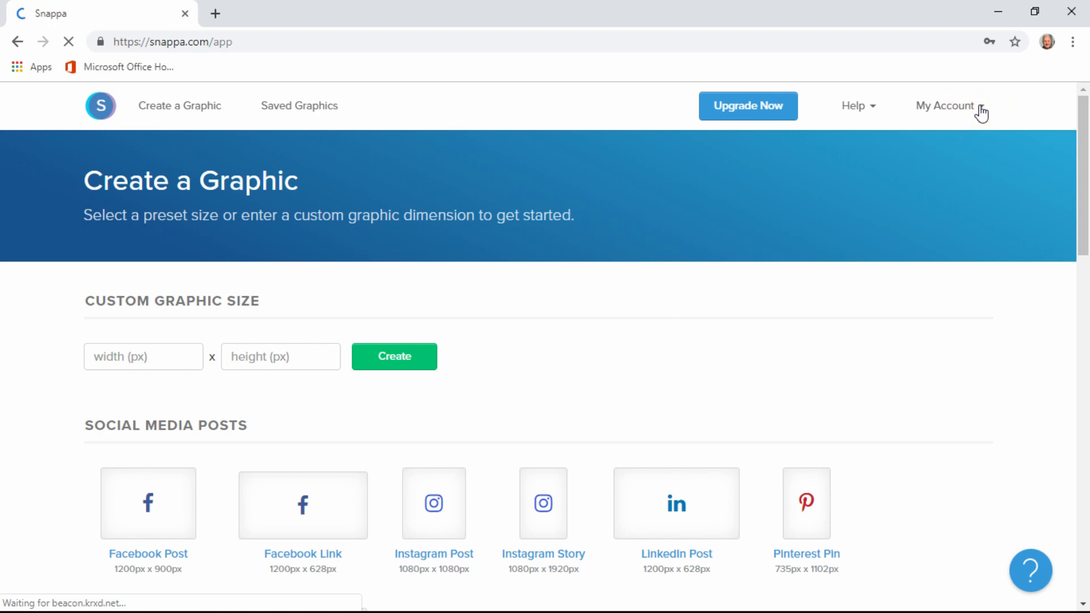
pyautogui.click(985, 115)
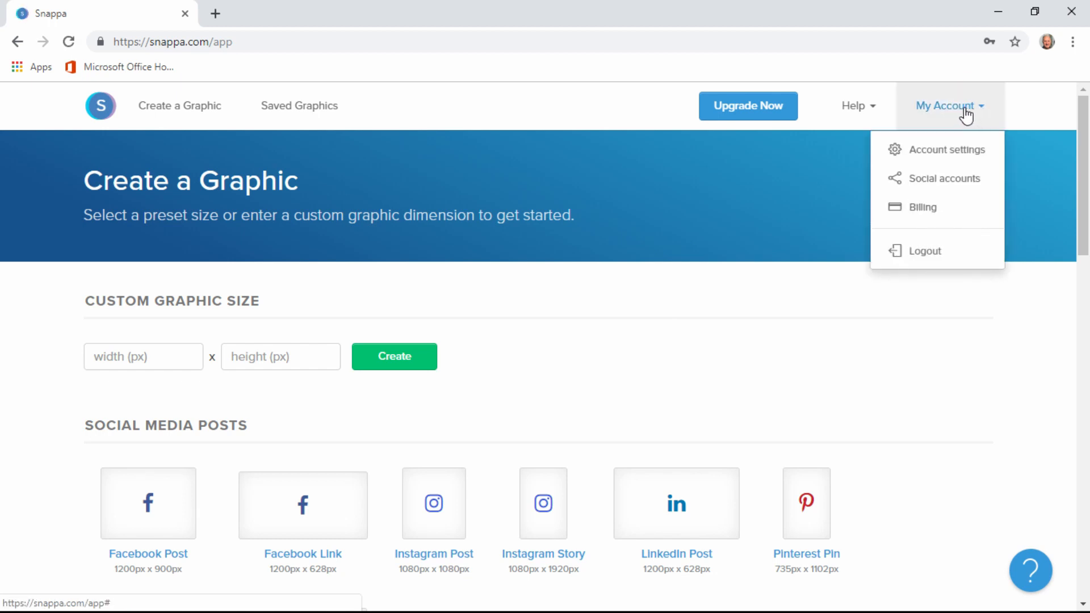
pyautogui.click(649, 370)
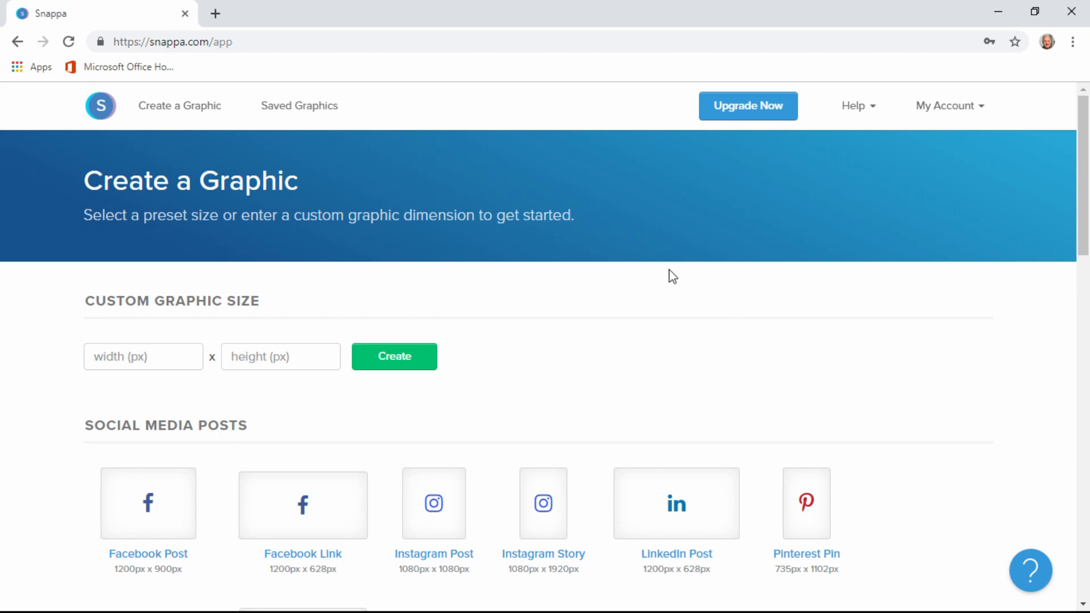
# Examine the preset graphic sizes for social media posts, blogging and infographics, headers, and social and display ads.
pyautogui.scroll(-5, 656, 343)
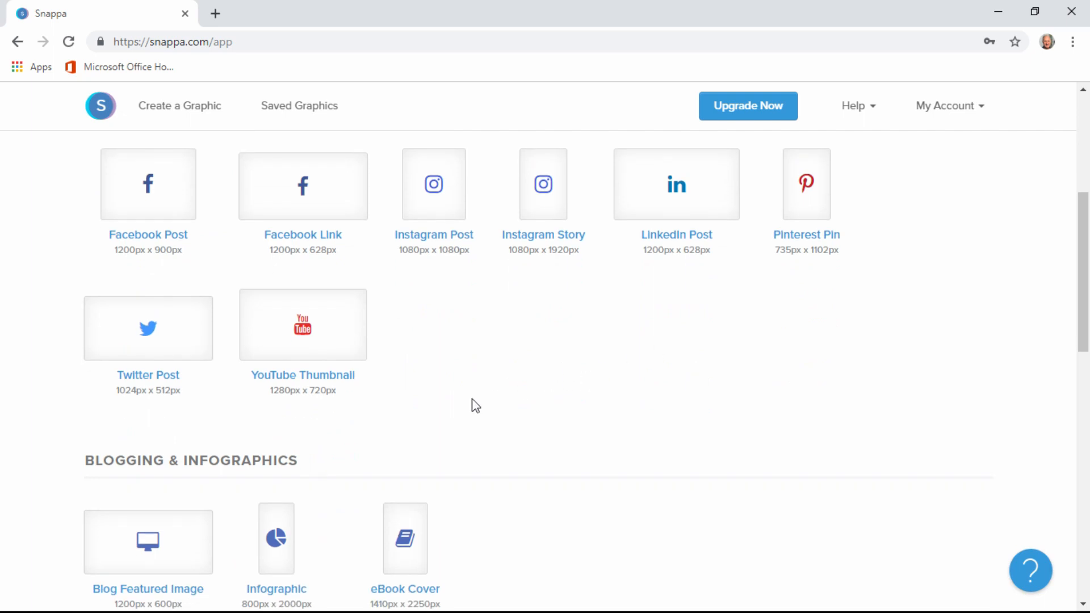
pyautogui.scroll(-1, 350, 404)
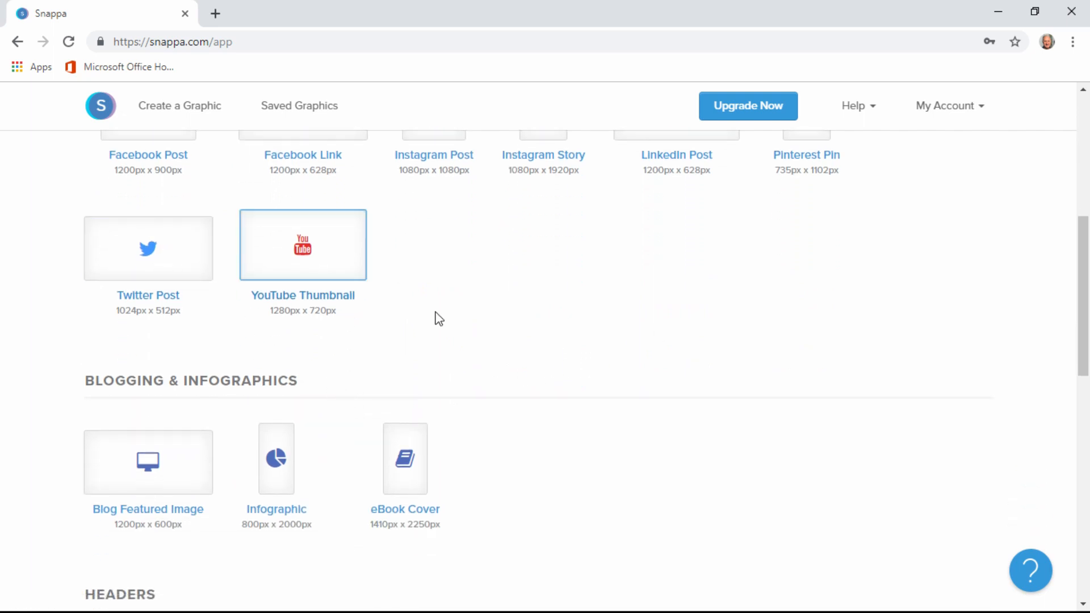
pyautogui.scroll(2, 526, 331)
pyautogui.scroll(-4, 513, 377)
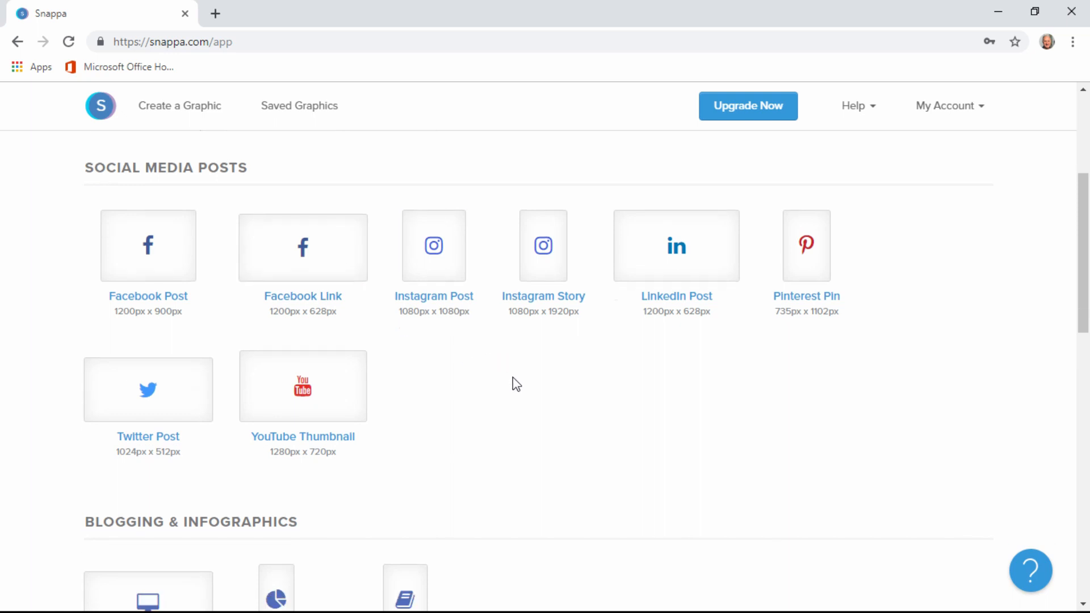
pyautogui.scroll(-1, 522, 382)
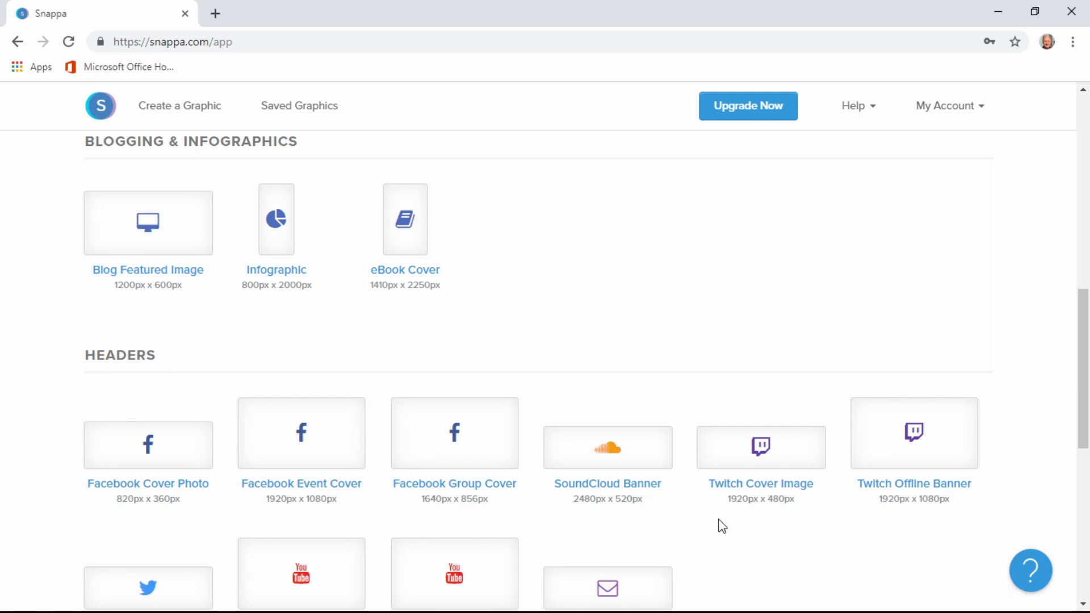
pyautogui.scroll(-2, 726, 521)
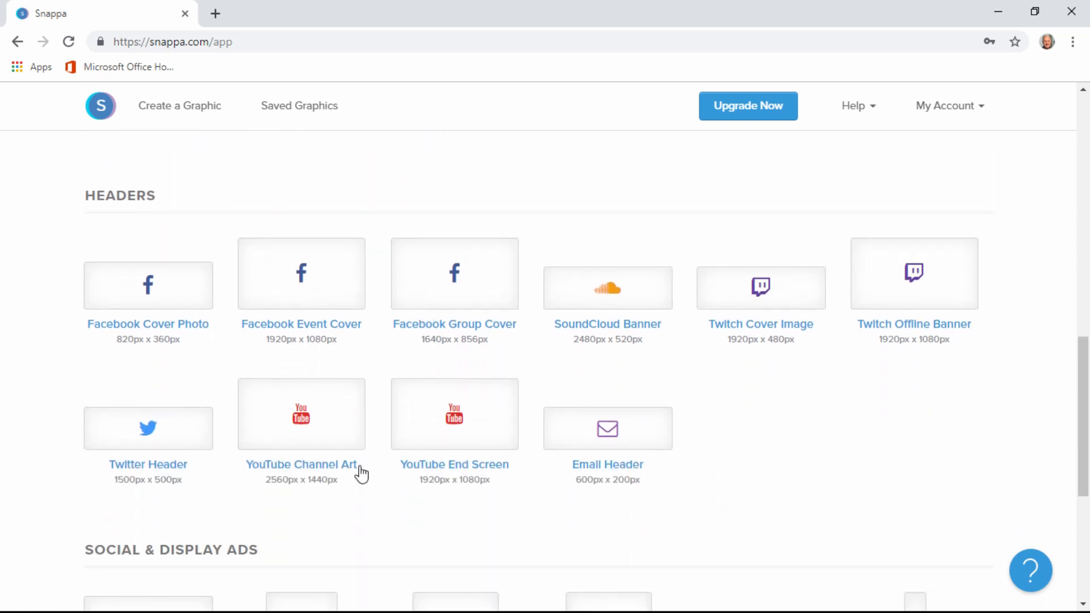
pyautogui.scroll(-2, 317, 438)
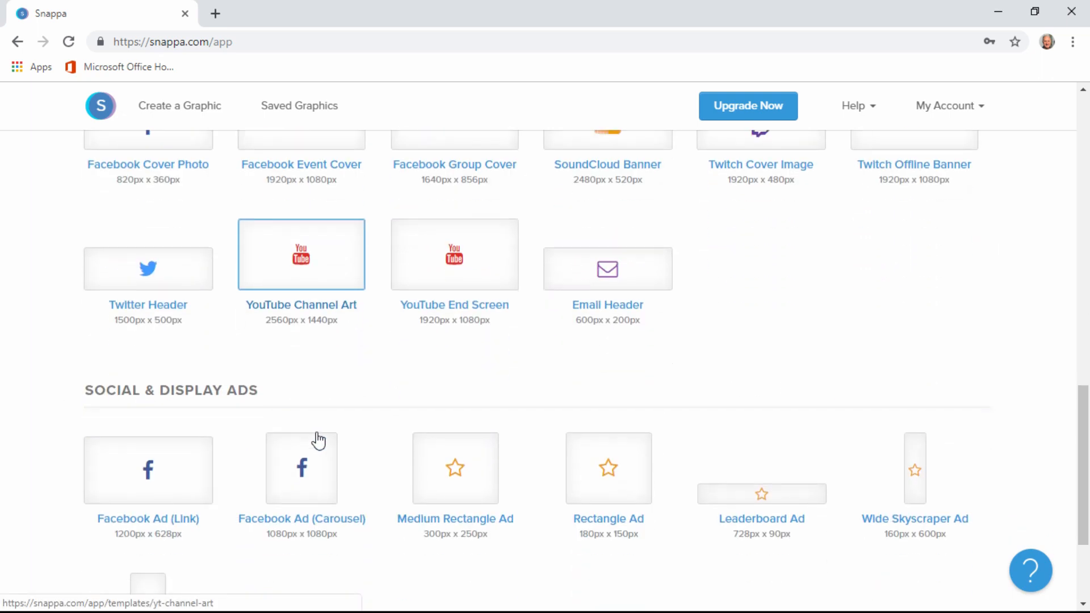
pyautogui.scroll(1, 315, 437)
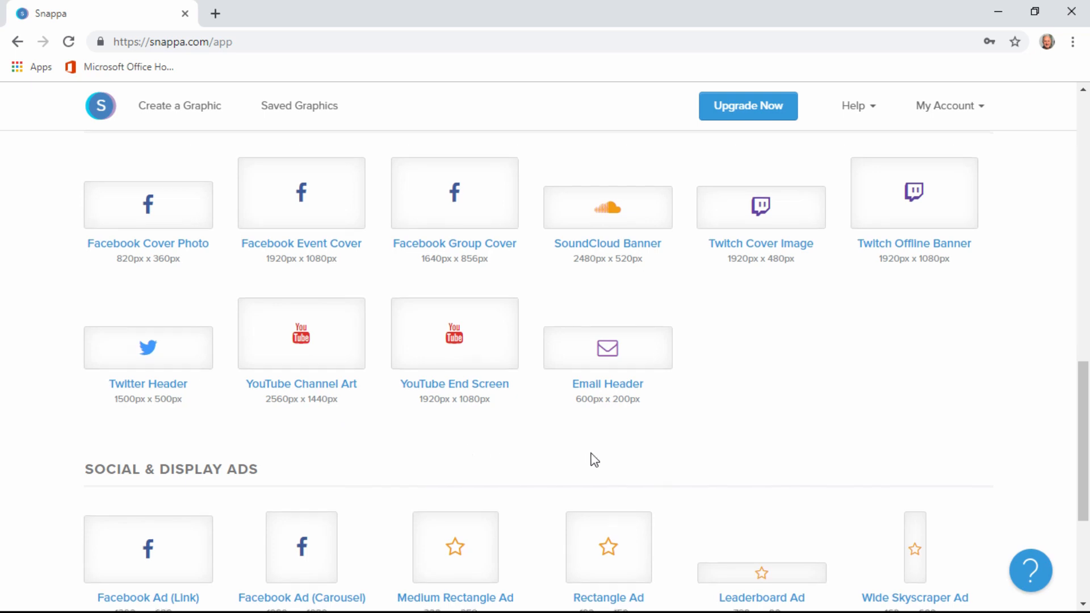
pyautogui.scroll(-3, 591, 457)
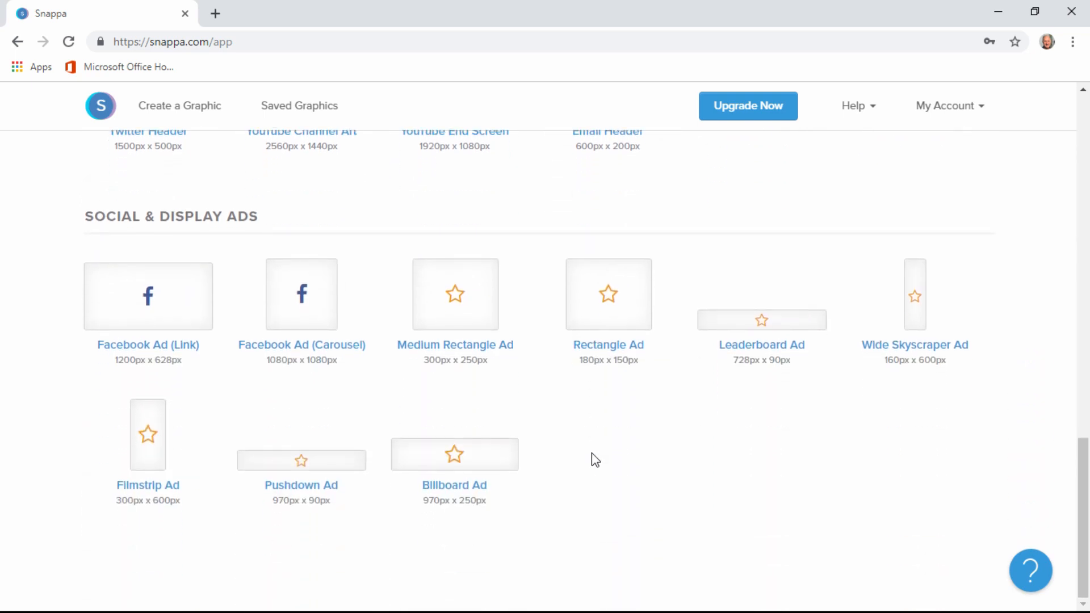
pyautogui.scroll(4, 593, 458)
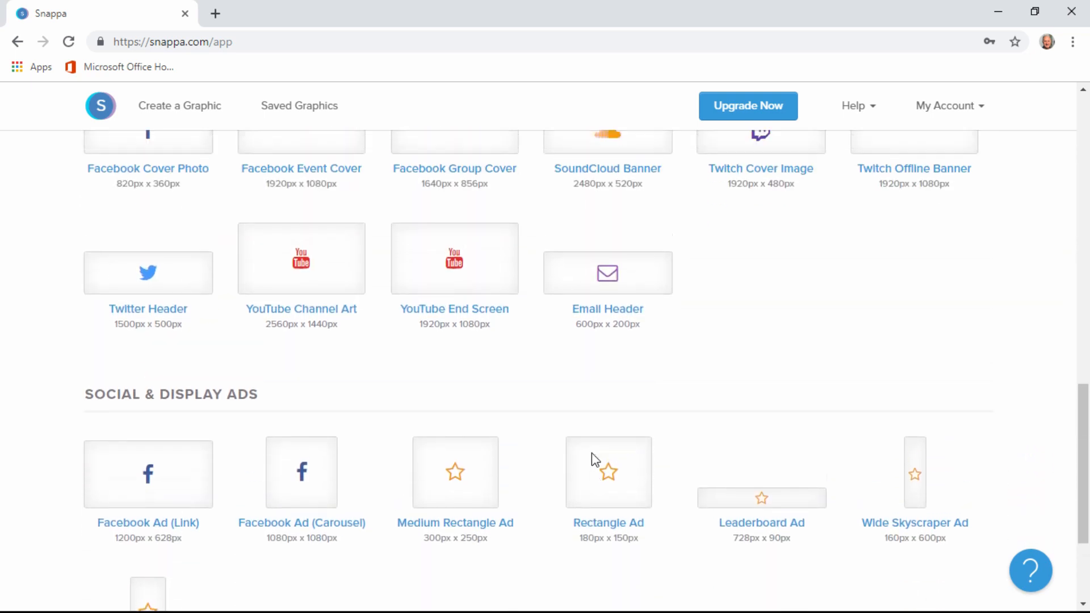
# Create a YouTube Channel Art graphic from the dark "Live Podcast" template with the "Home Loans and Mortgages" headline.
pyautogui.click(306, 404)
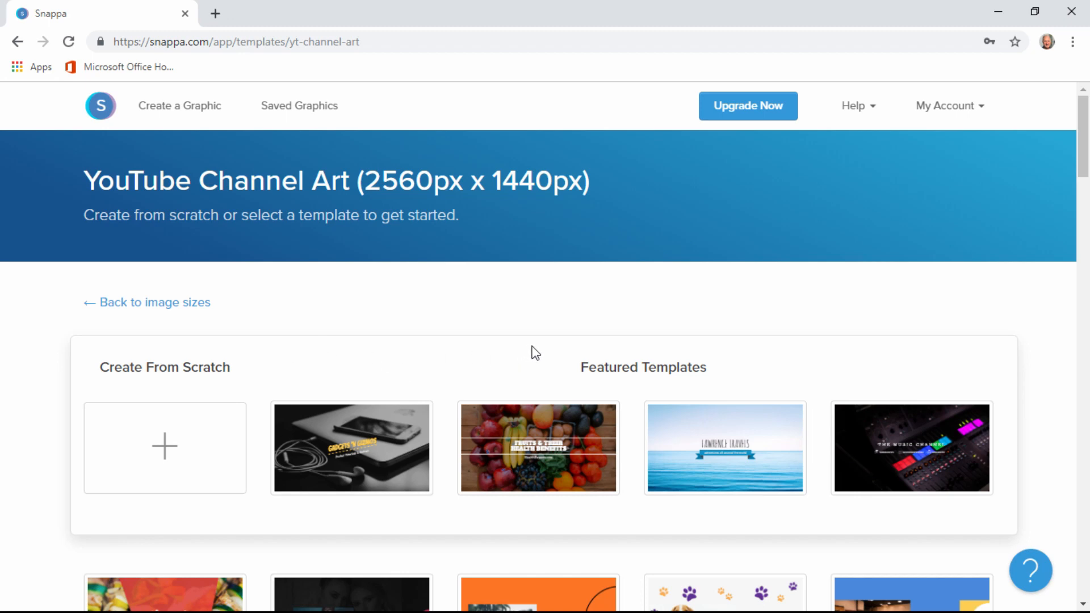
pyautogui.scroll(-5, 532, 349)
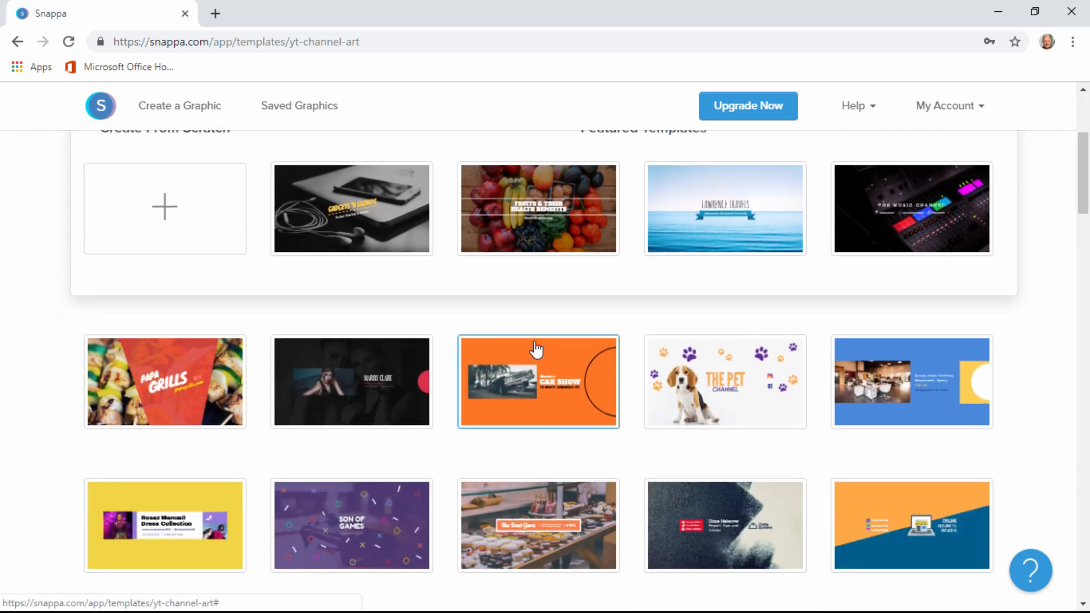
pyautogui.scroll(-2, 536, 349)
pyautogui.scroll(-2, 542, 363)
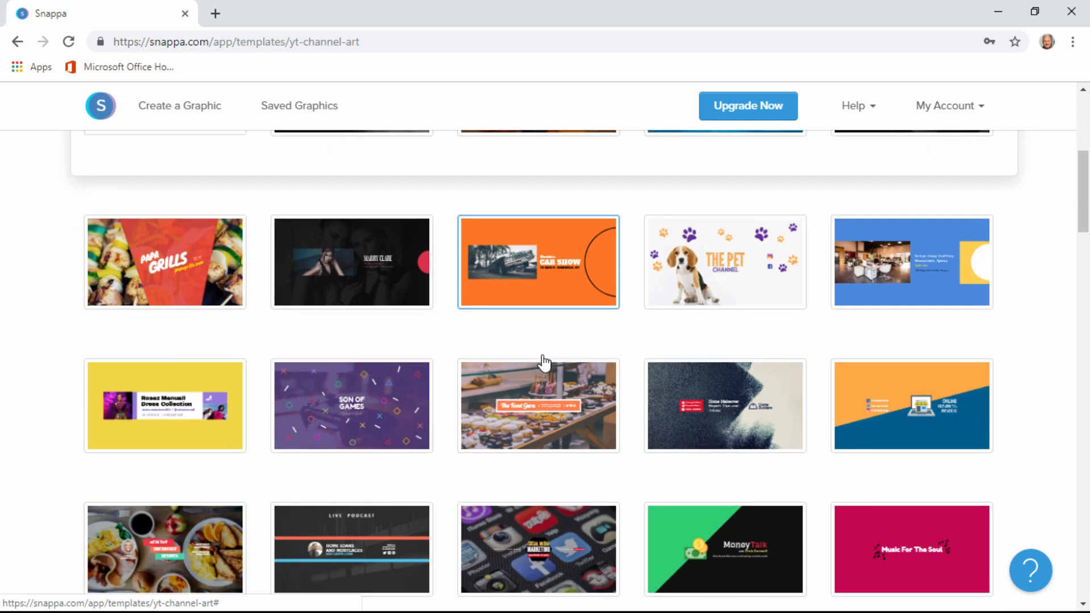
pyautogui.scroll(-2, 495, 304)
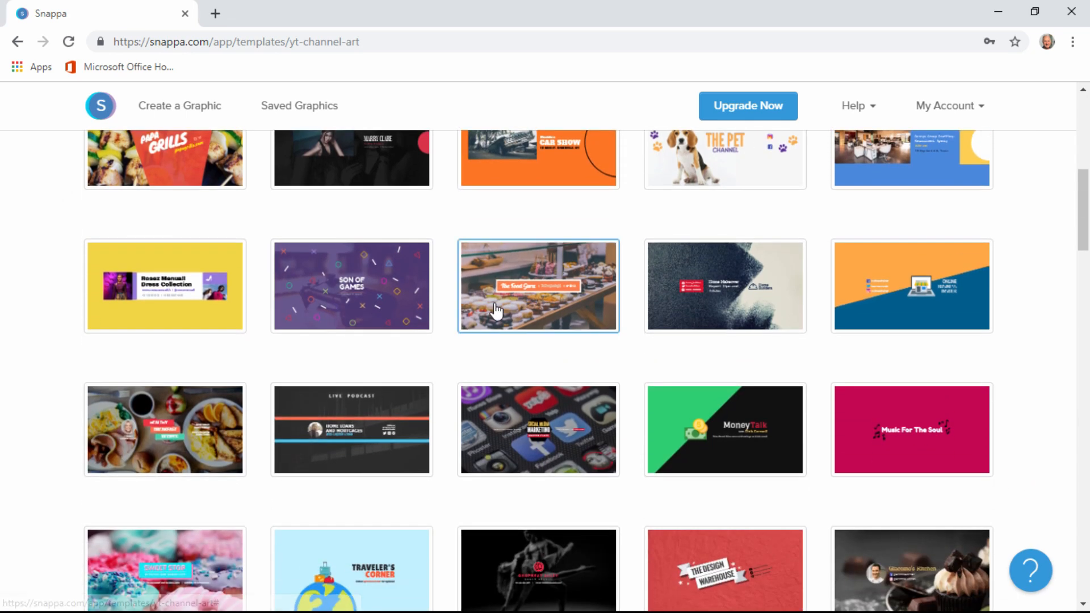
pyautogui.scroll(-4, 495, 310)
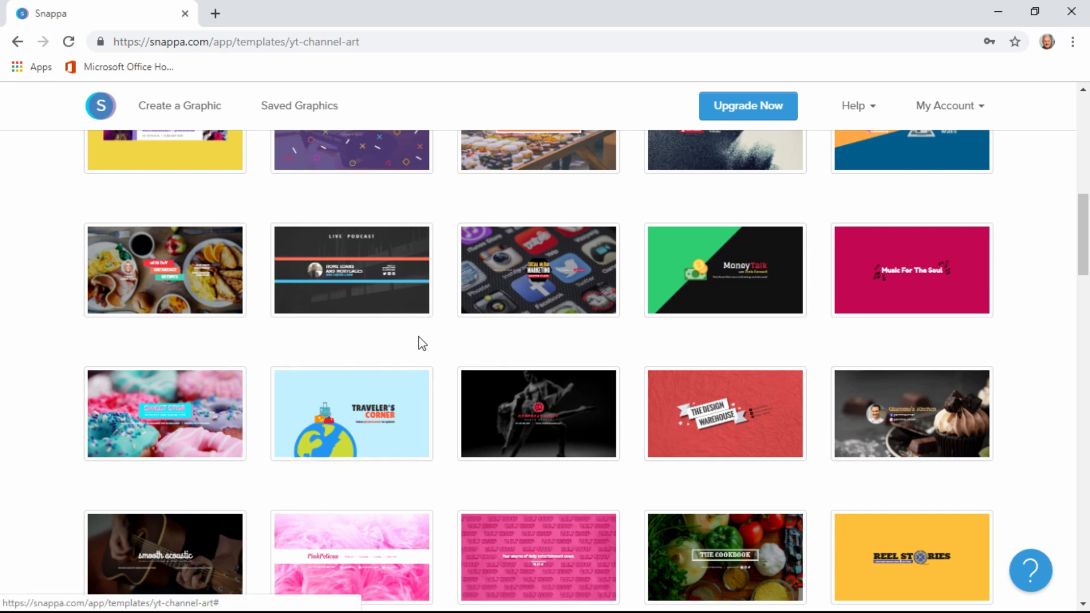
pyautogui.click(340, 272)
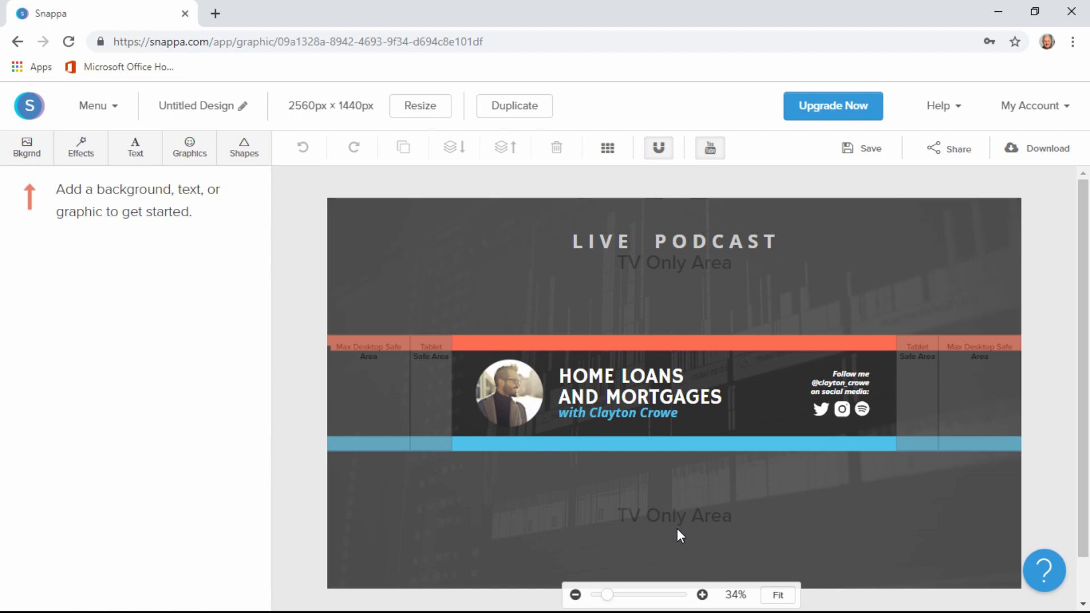
# Replace the "HOME LOANS AND MORTGAGES" headline in the banner with "Finding My Online Biz".
pyautogui.scroll(-1, 677, 528)
pyautogui.scroll(1, 676, 528)
pyautogui.click(611, 379)
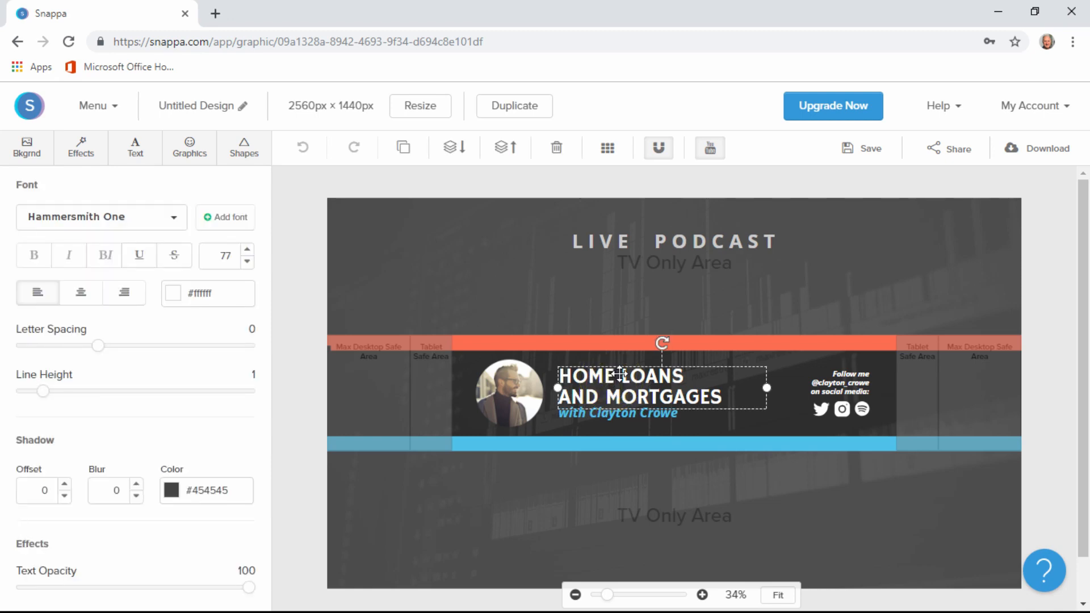
pyautogui.doubleClick(709, 396)
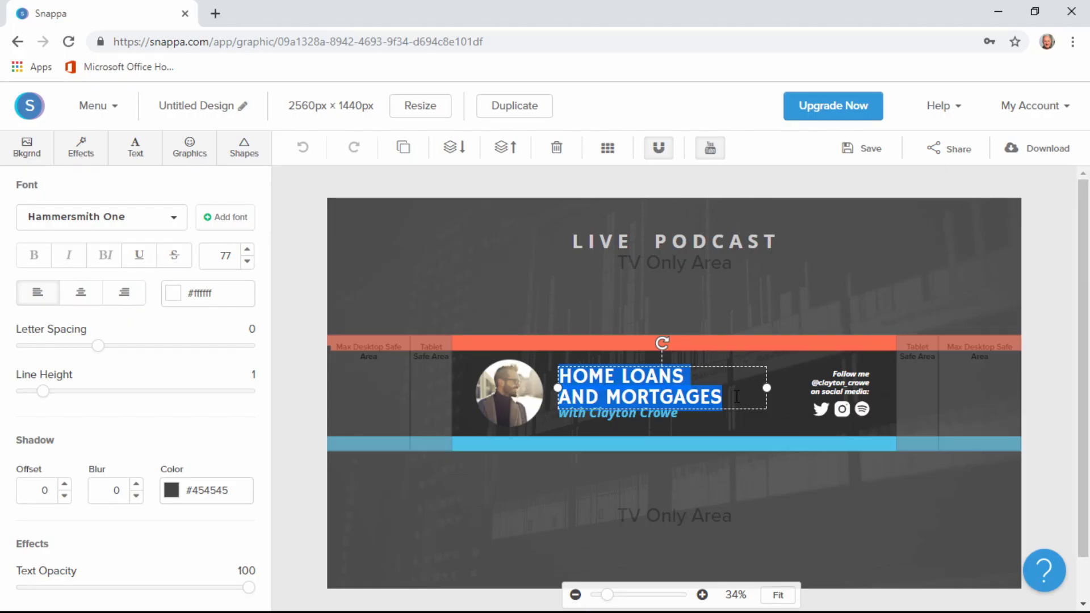
pyautogui.press('BackSpace')
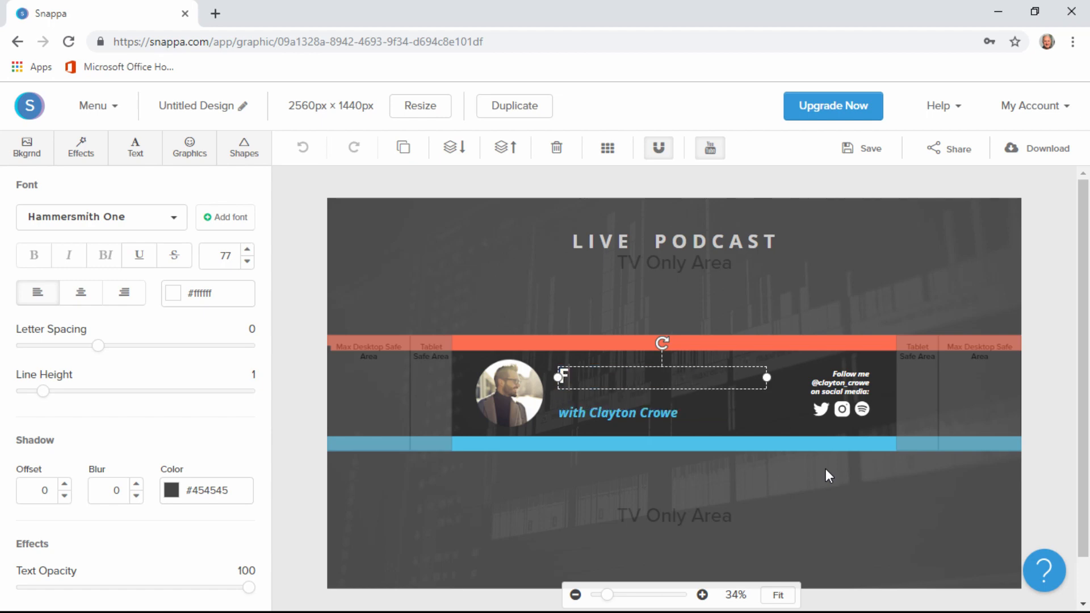
pyautogui.write('Finding M')
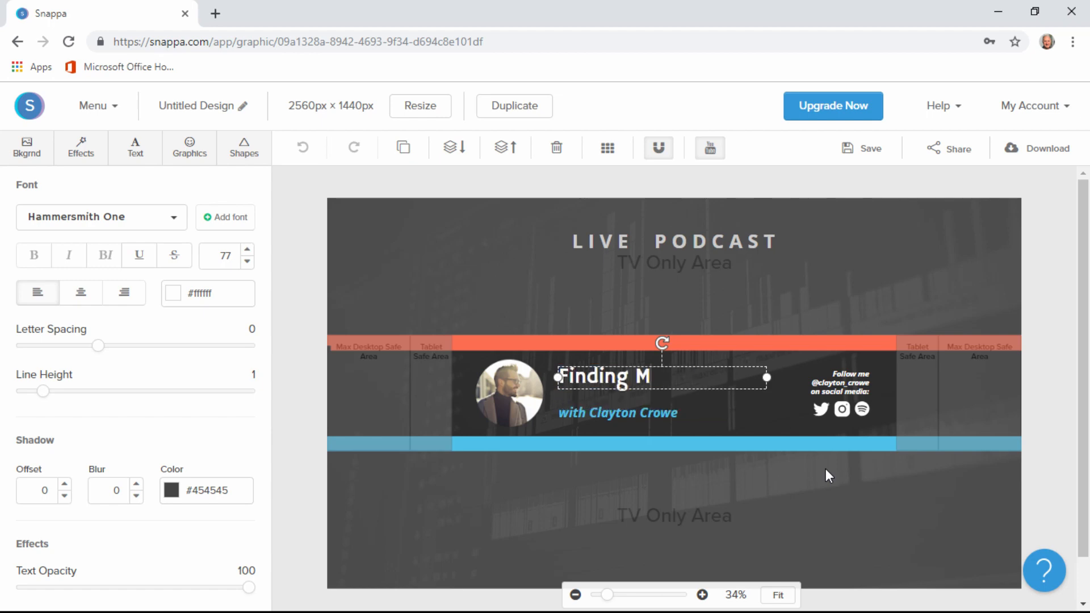
pyautogui.write('y Online Biz')
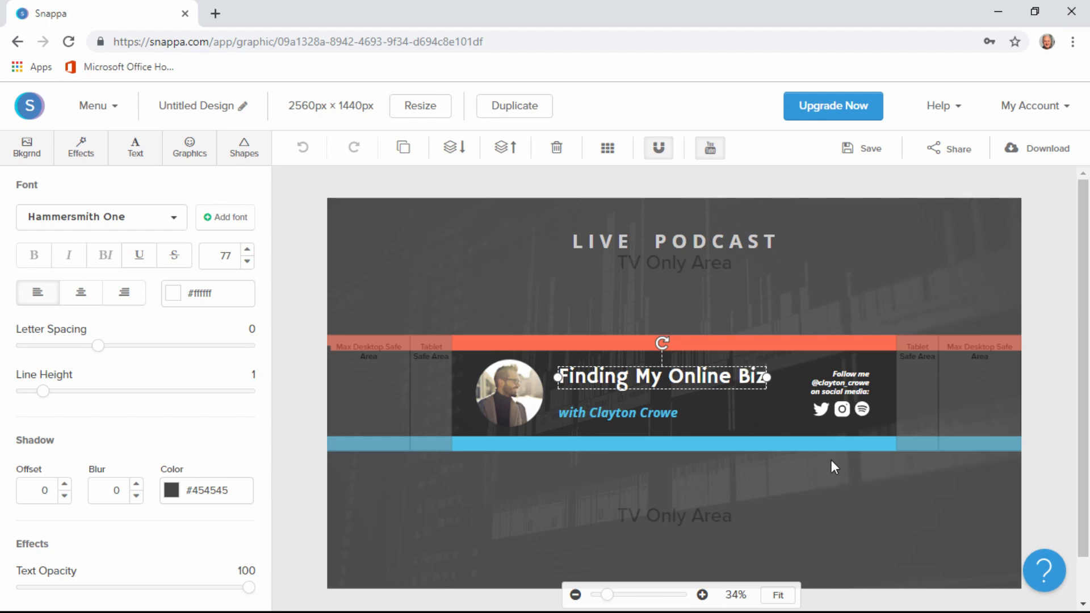
pyautogui.click(608, 397)
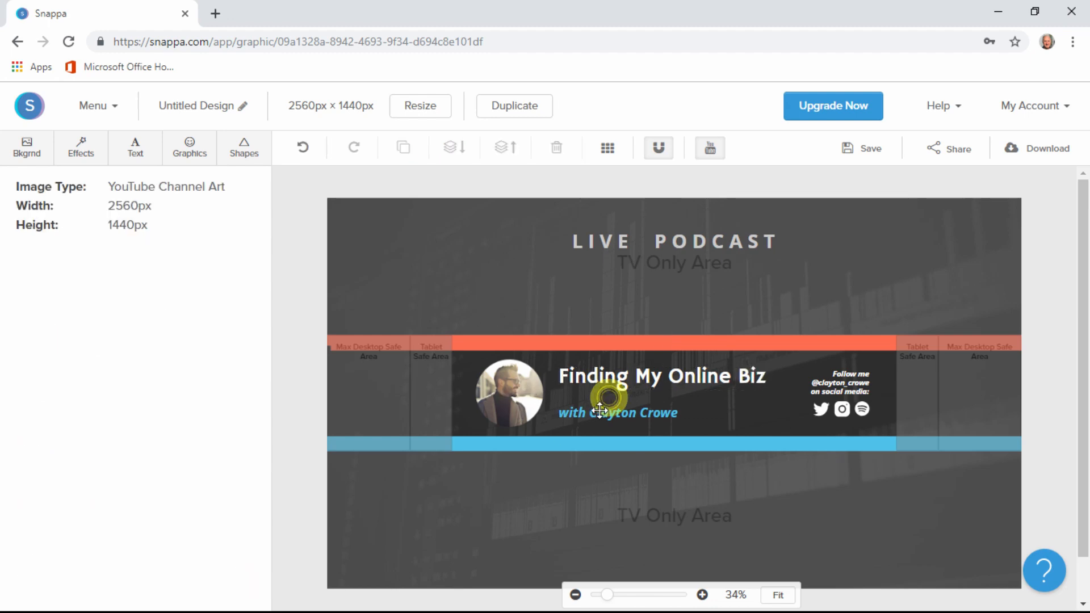
# Replace the presenter's name after "with" in the blue tagline with the channel owner's full name.
pyautogui.click(599, 413)
pyautogui.doubleClick(605, 404)
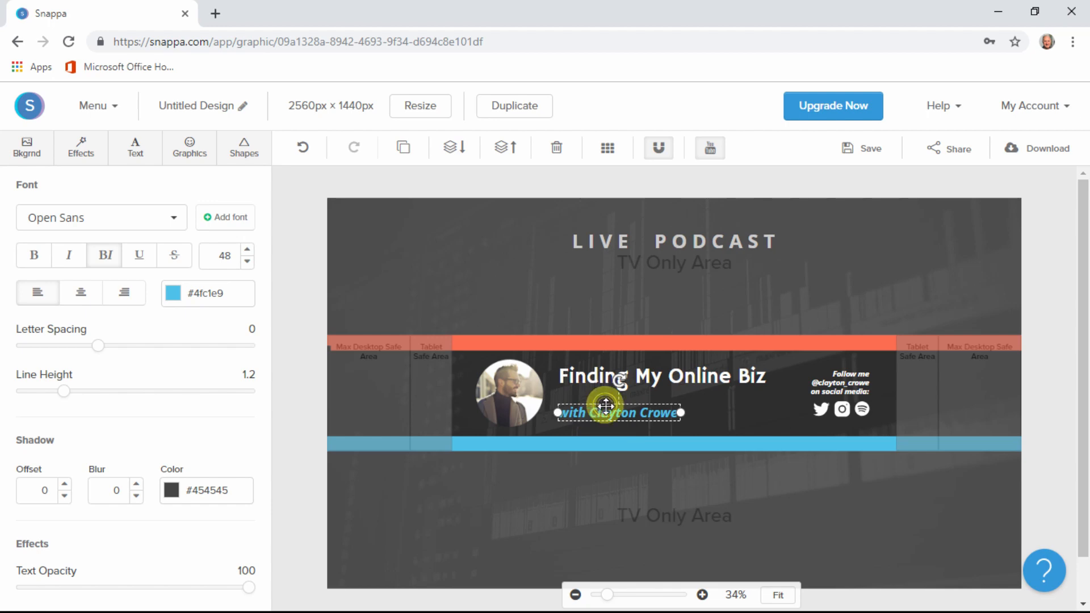
pyautogui.doubleClick(604, 409)
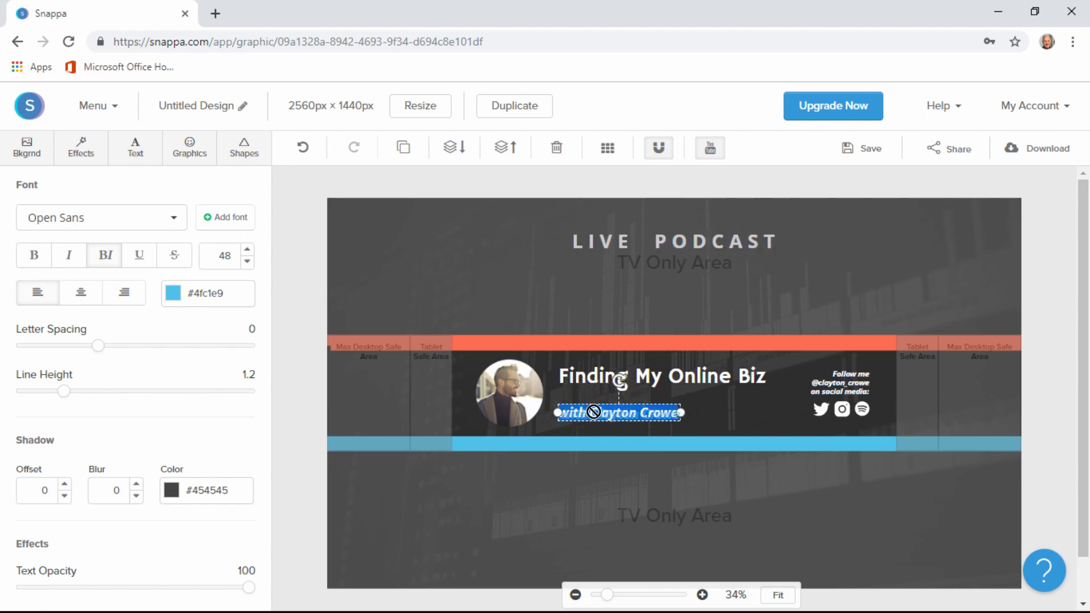
pyautogui.click(593, 412)
pyautogui.click(593, 412)
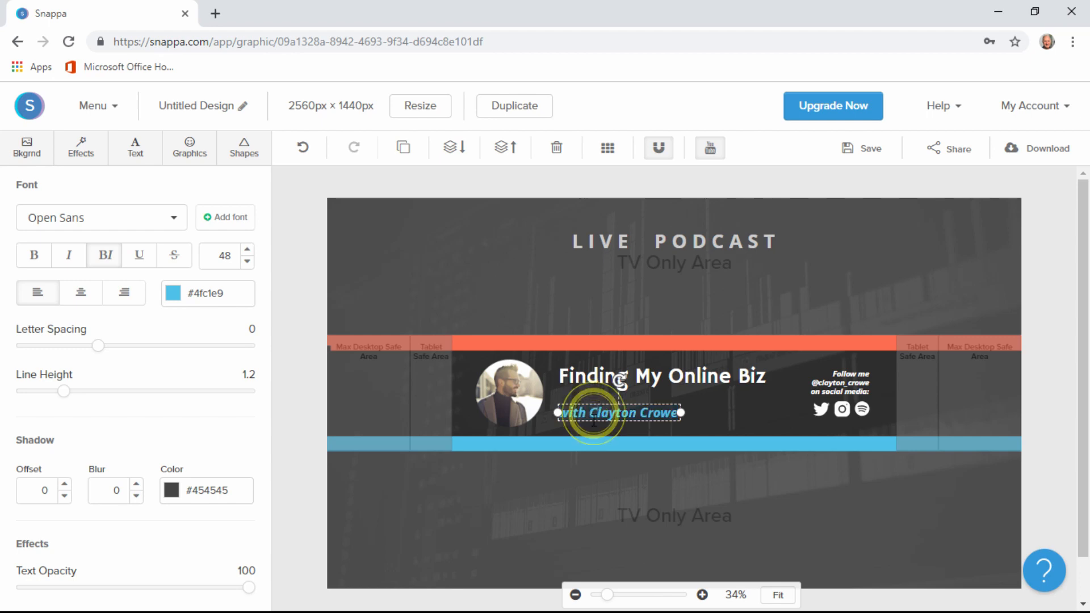
pyautogui.moveTo(593, 412); pyautogui.dragTo(680, 421)
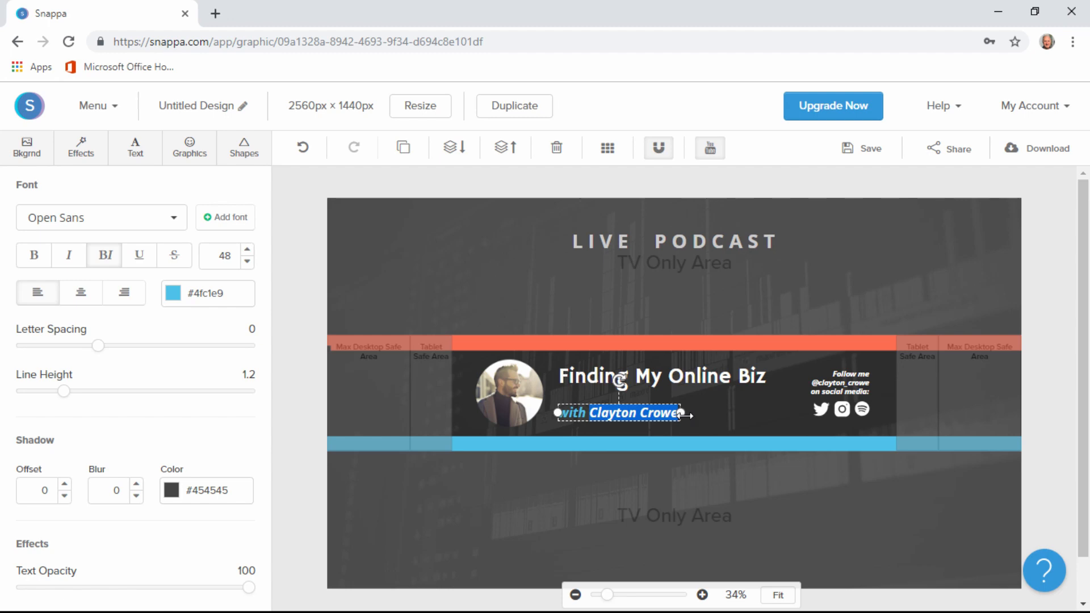
pyautogui.write('eith Al')
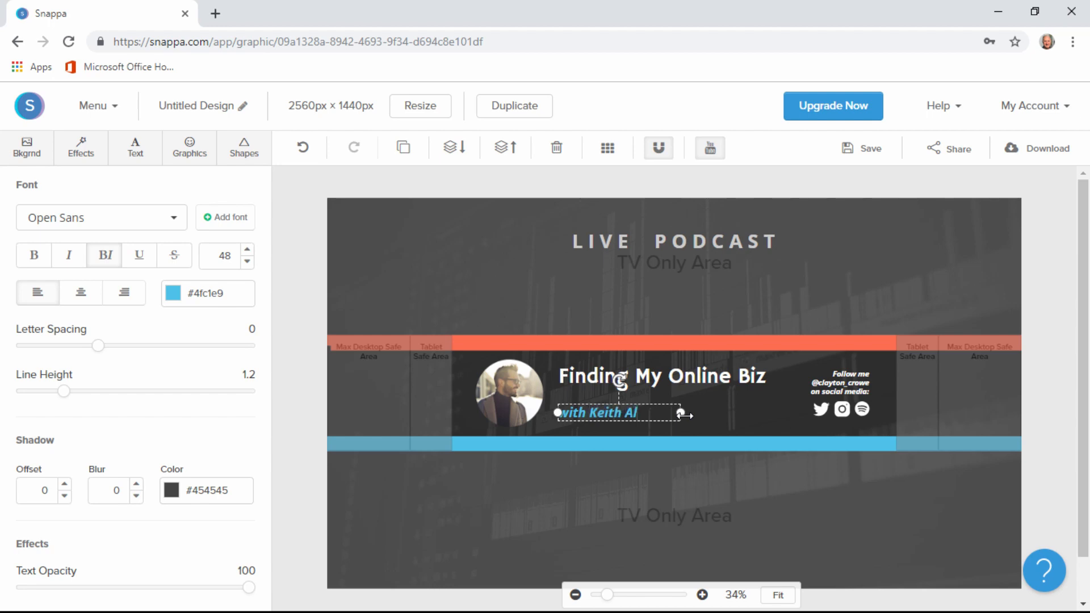
pyautogui.write('chin')
# Add a subheading text to the banner and select its placeholder text for editing.
pyautogui.click(135, 155)
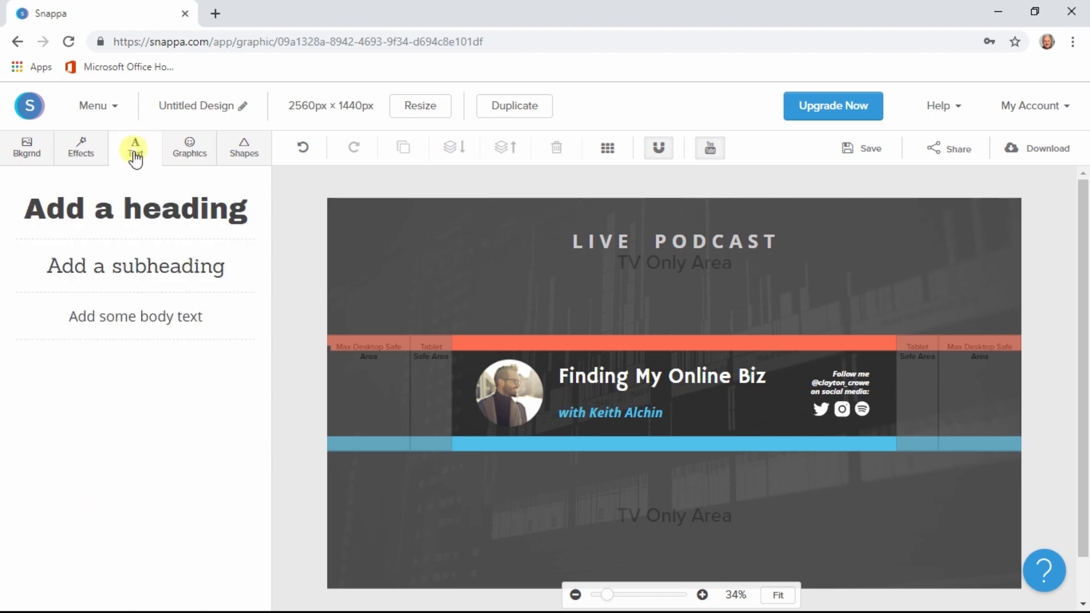
pyautogui.click(138, 278)
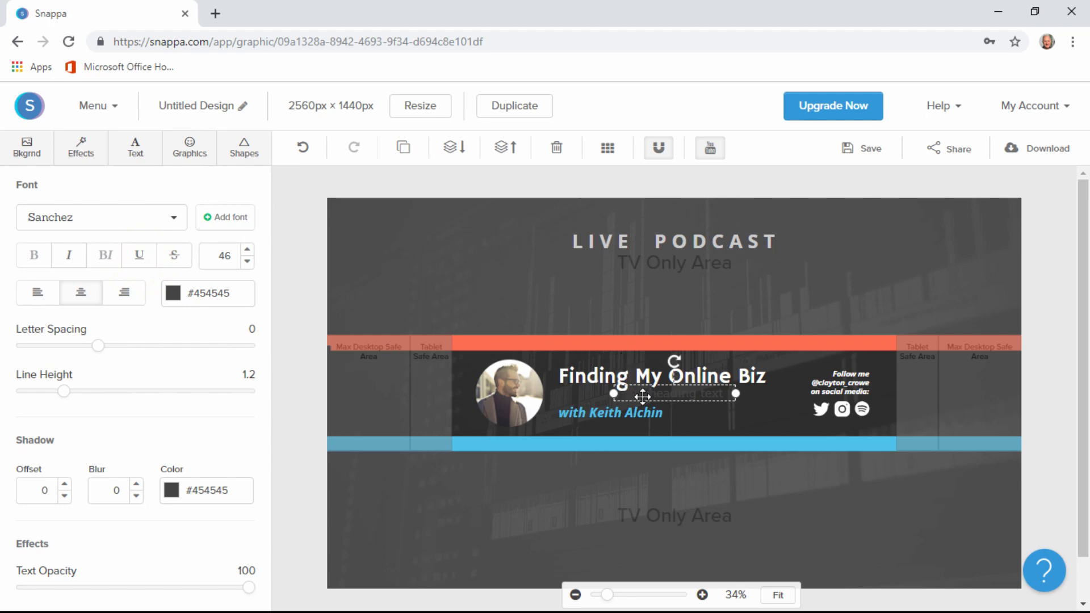
pyautogui.click(700, 389)
pyautogui.doubleClick(705, 390)
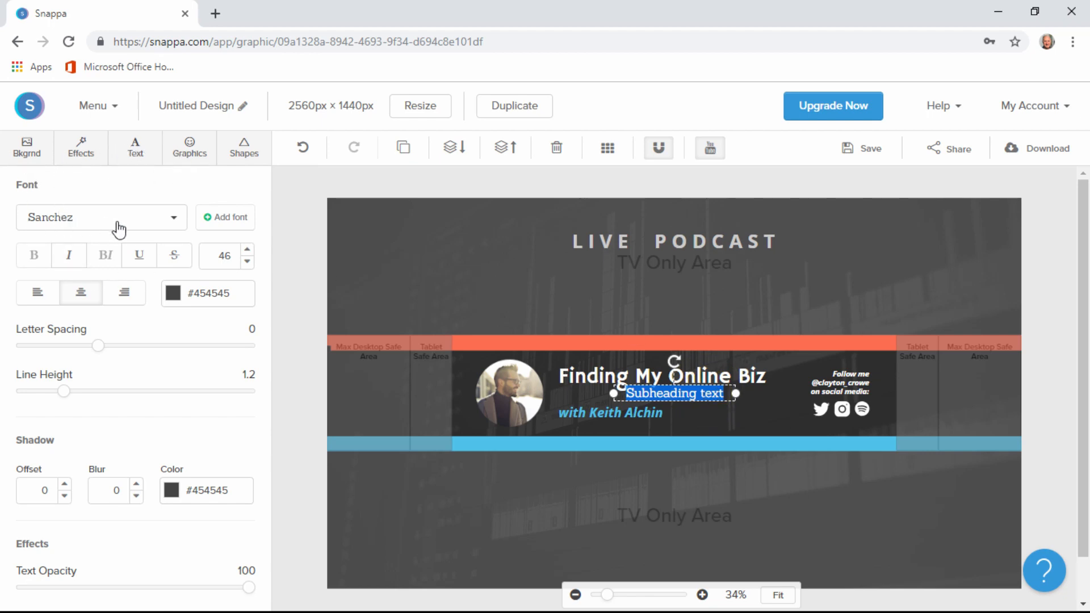
# Change the font of the subheading placeholder text to Yellowtail.
pyautogui.click(230, 222)
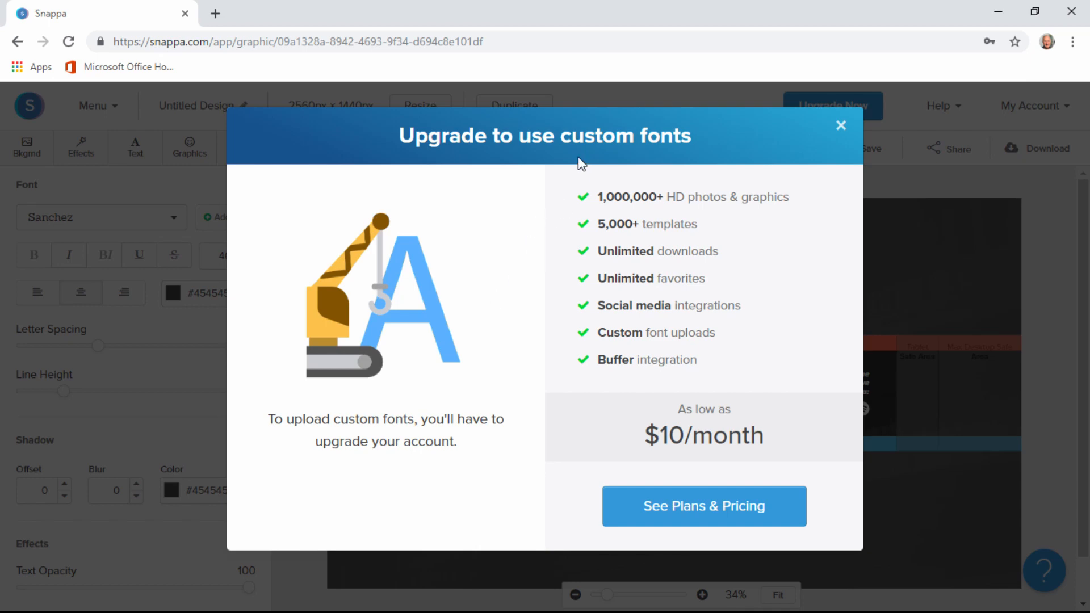
pyautogui.click(840, 126)
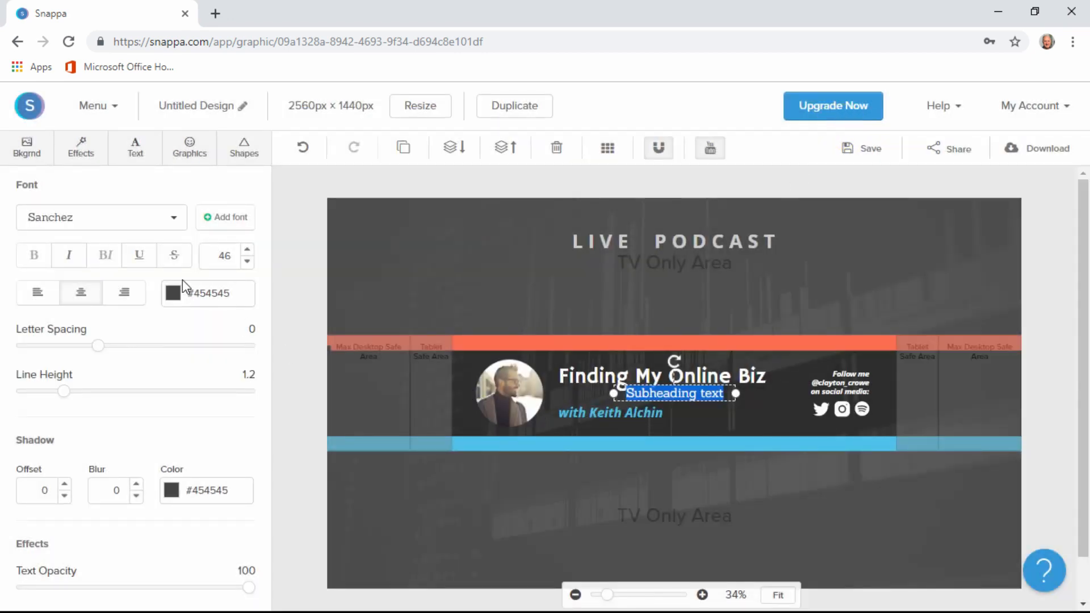
pyautogui.click(174, 220)
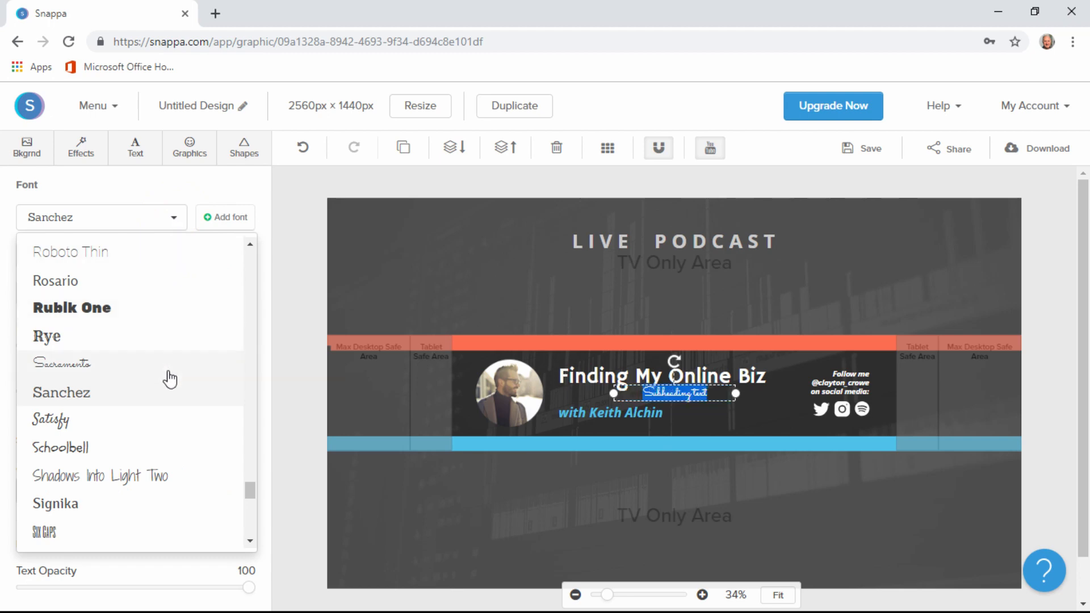
pyautogui.scroll(-1, 93, 483)
pyautogui.scroll(-6, 94, 483)
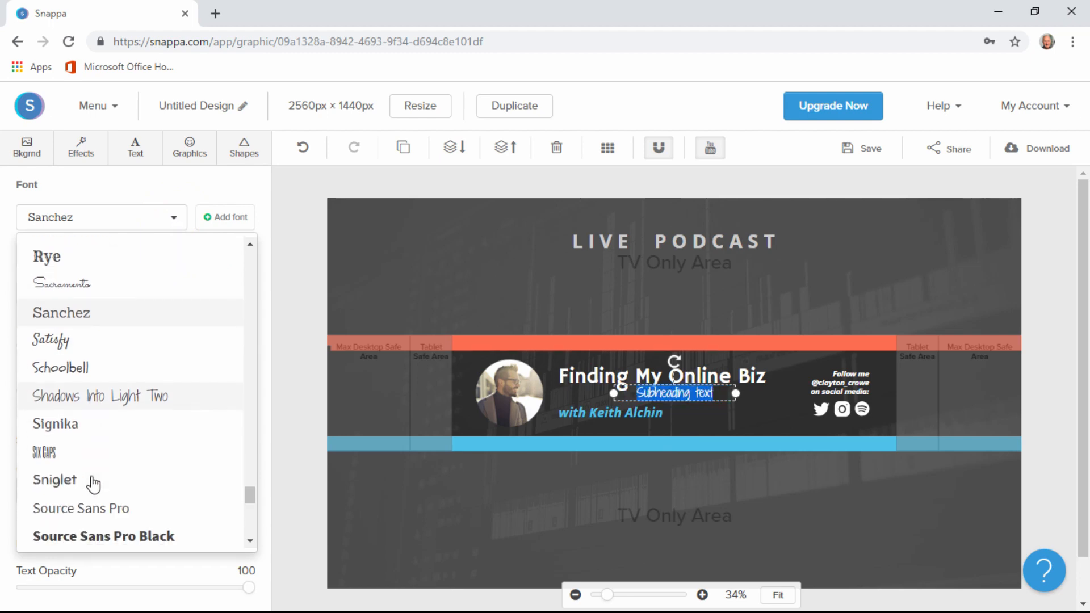
pyautogui.scroll(-5, 105, 462)
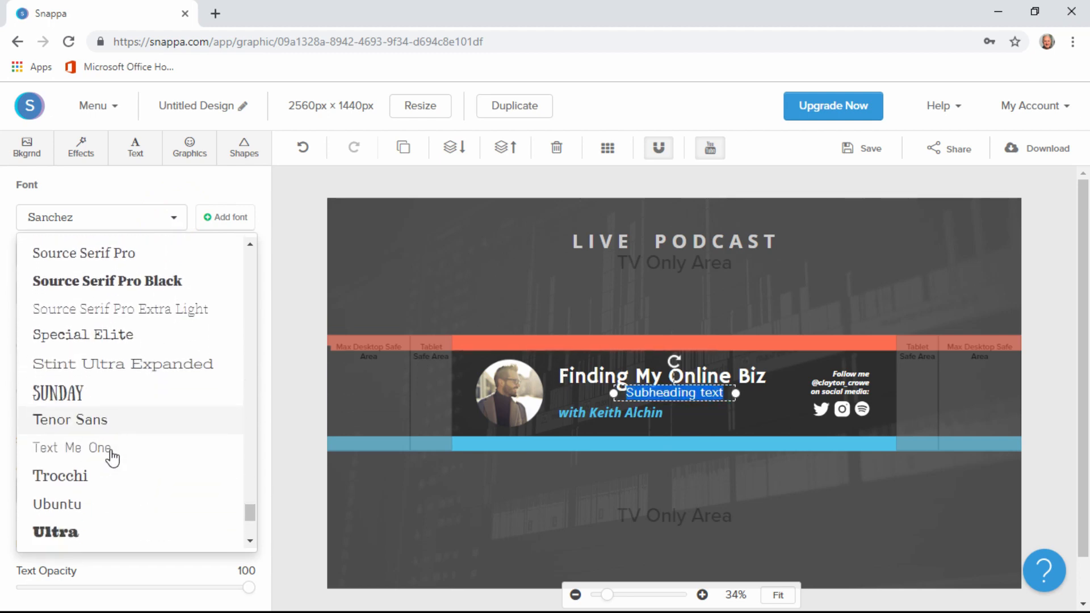
pyautogui.scroll(-2, 112, 458)
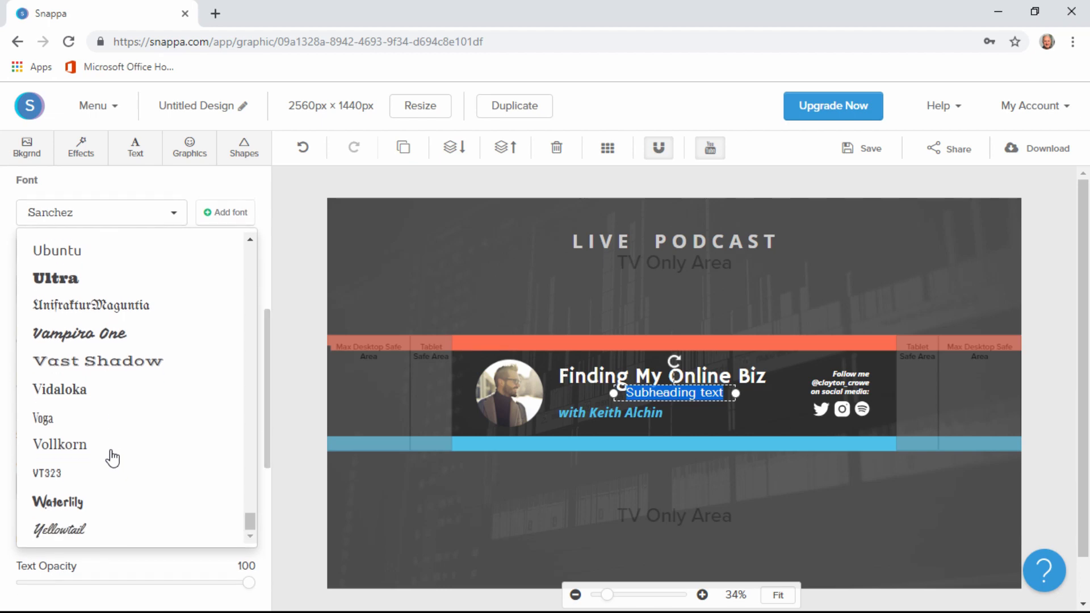
pyautogui.click(35, 525)
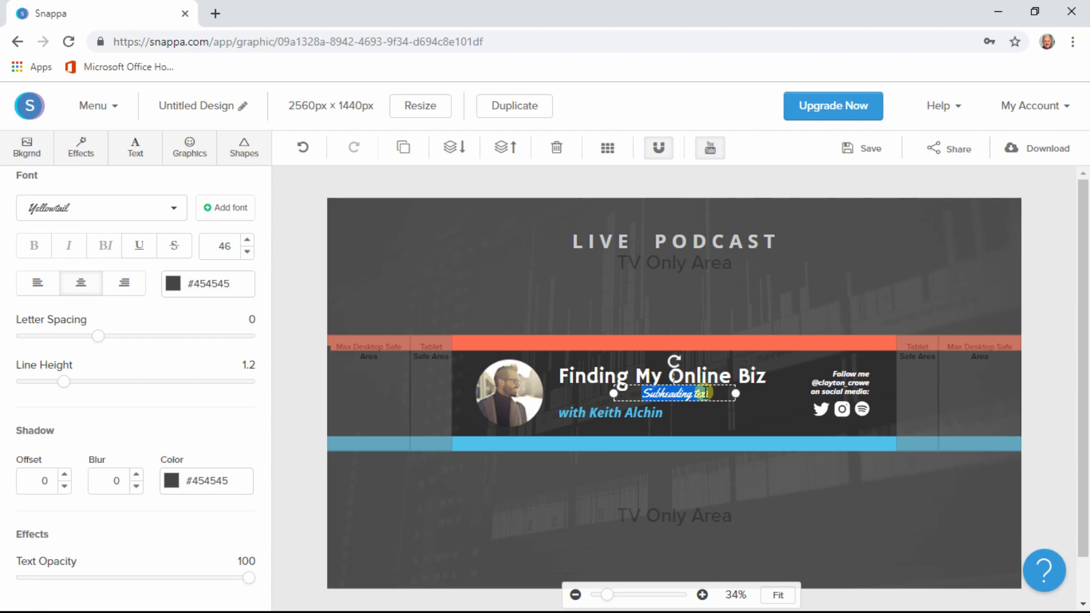
# Replace the subheading placeholder with "Building a Brighter Future Online".
pyautogui.press('BackSpace')
pyautogui.hotkey('ctrl', 'z')
pyautogui.press('BackSpace')
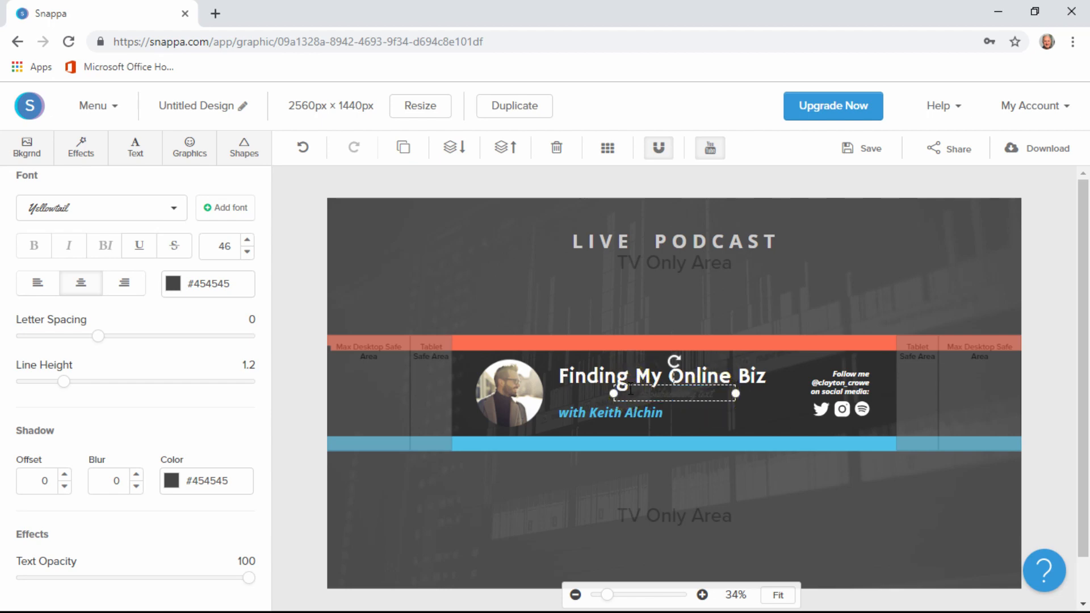
pyautogui.hotkey('ctrl', 'z')
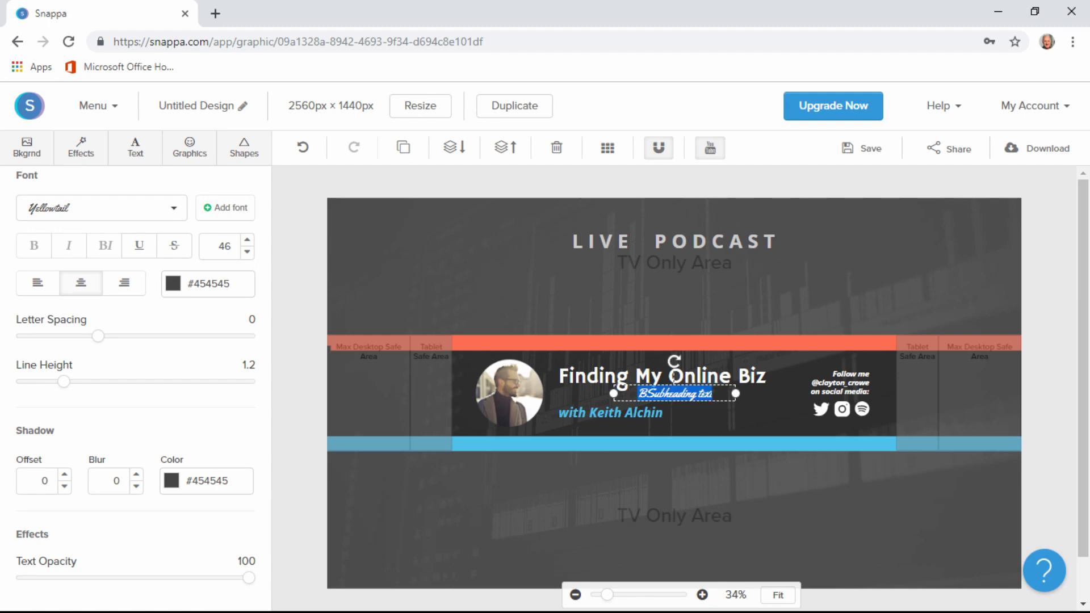
pyautogui.press('BackSpace')
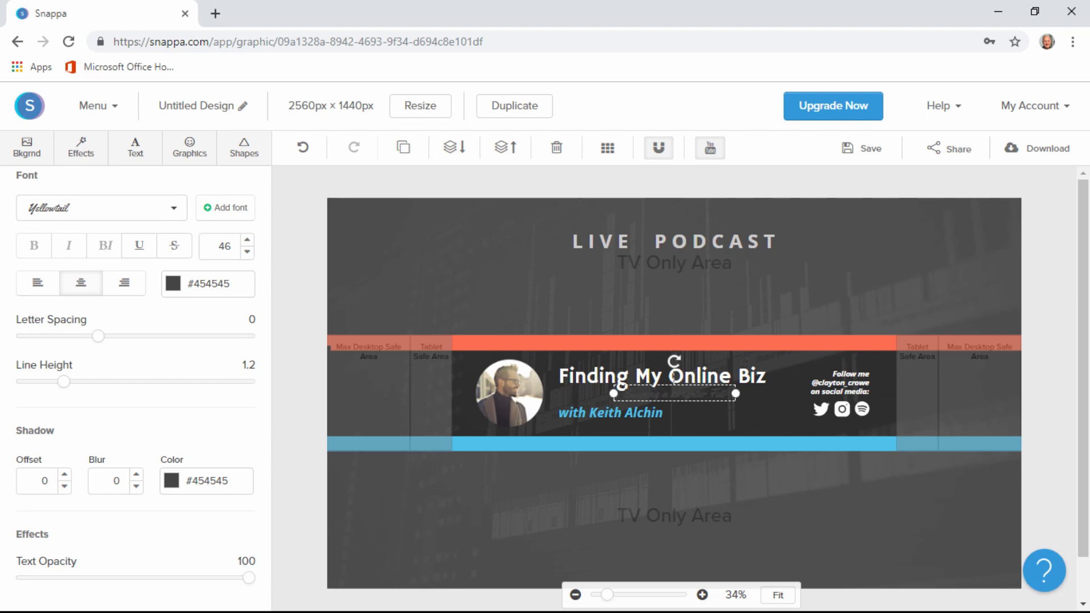
pyautogui.write('Online')
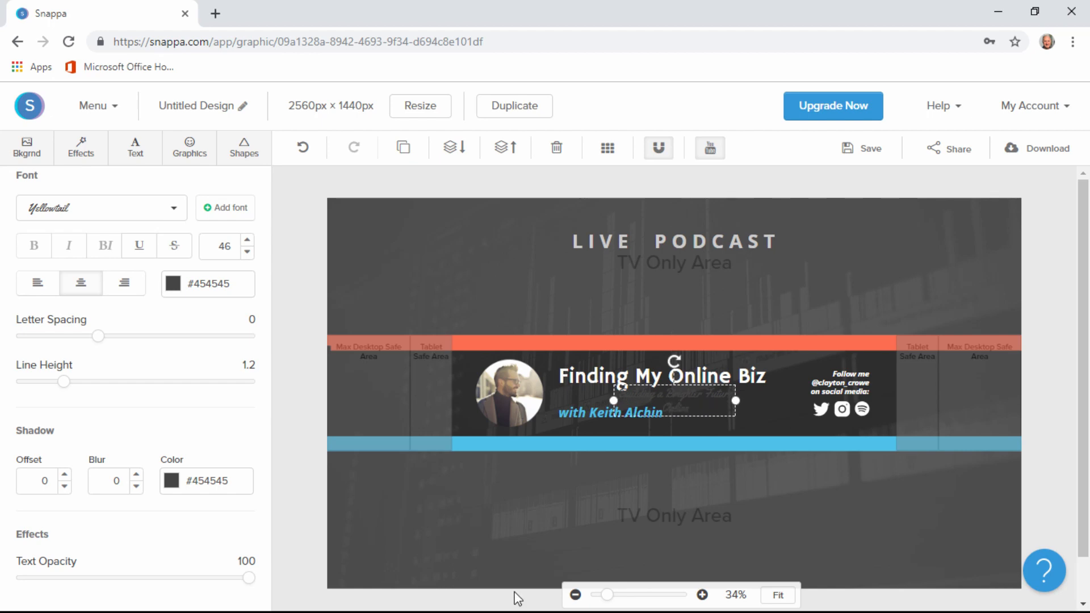
# Widen the subheading's text box so the text fits on one line and place it just beneath the headline.
pyautogui.moveTo(736, 402); pyautogui.dragTo(767, 392)
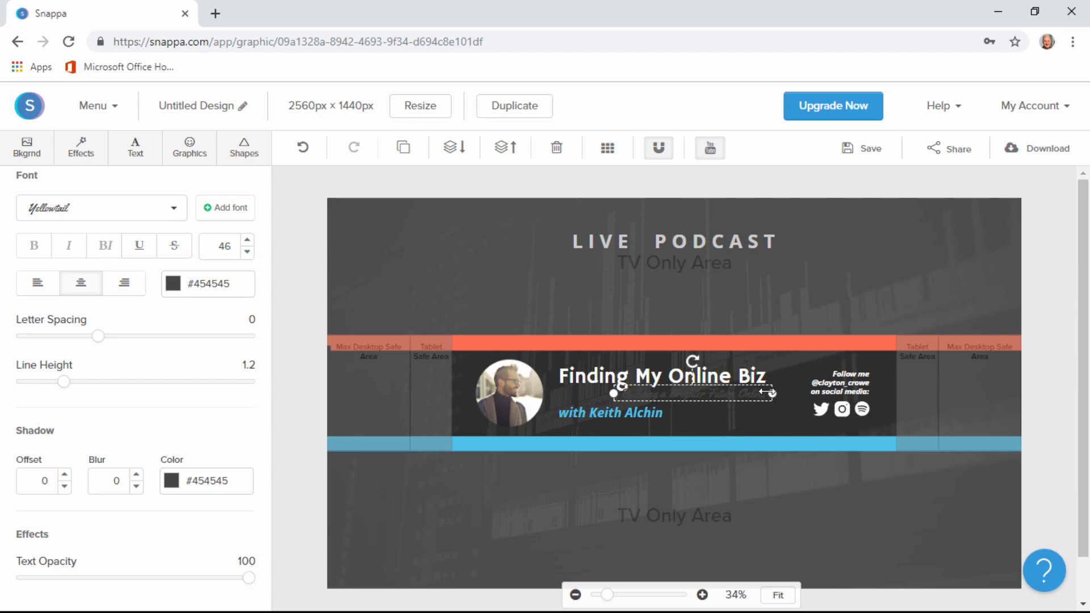
pyautogui.click(663, 384)
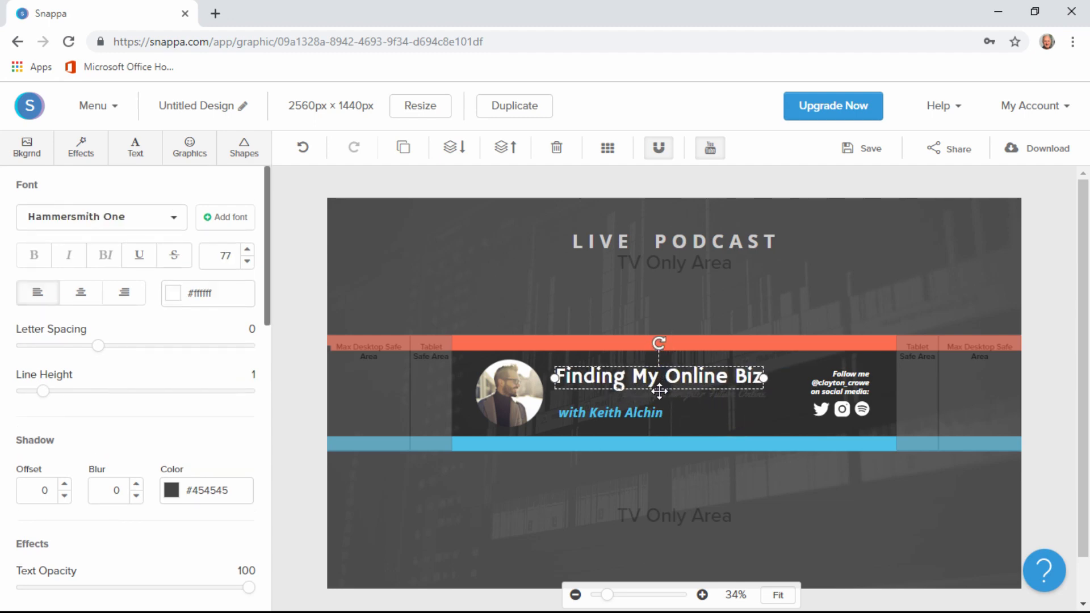
pyautogui.click(659, 394)
pyautogui.moveTo(662, 386); pyautogui.dragTo(646, 388)
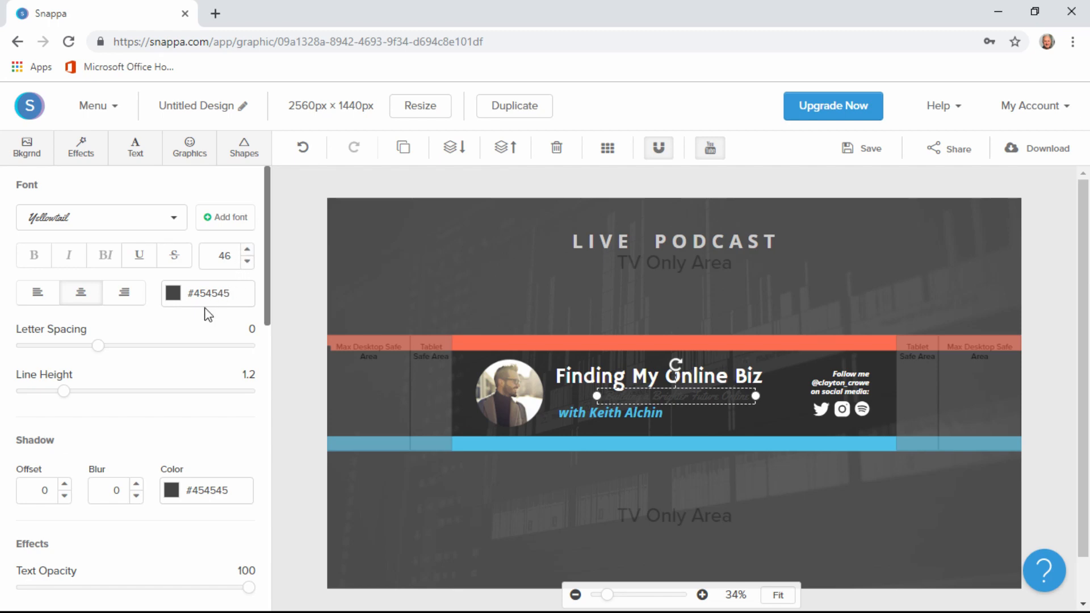
# Set the subheading's text color to white (#ffffff).
pyautogui.click(172, 293)
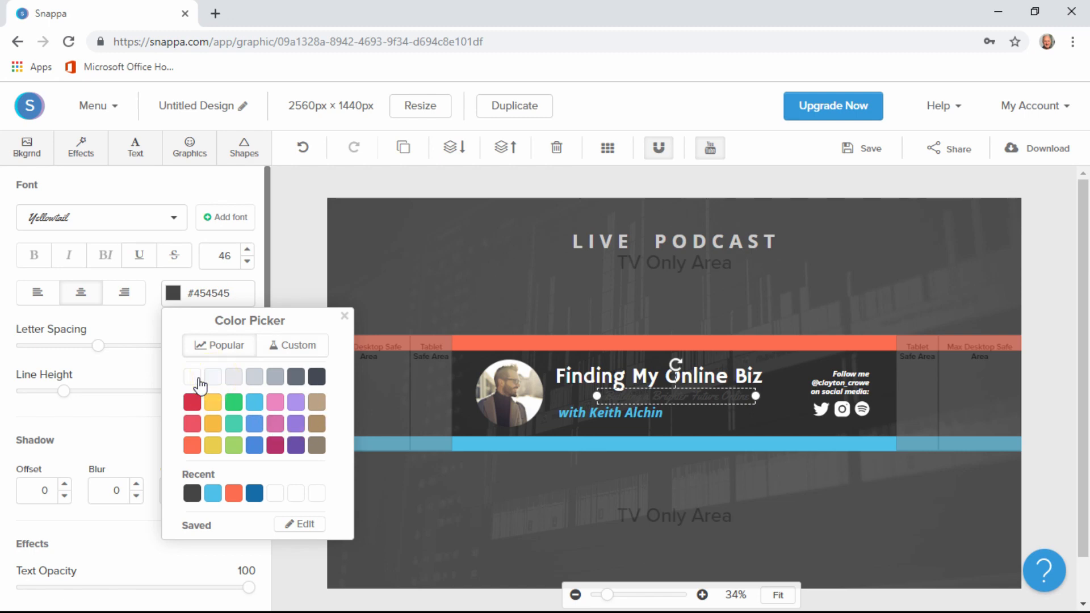
pyautogui.click(193, 379)
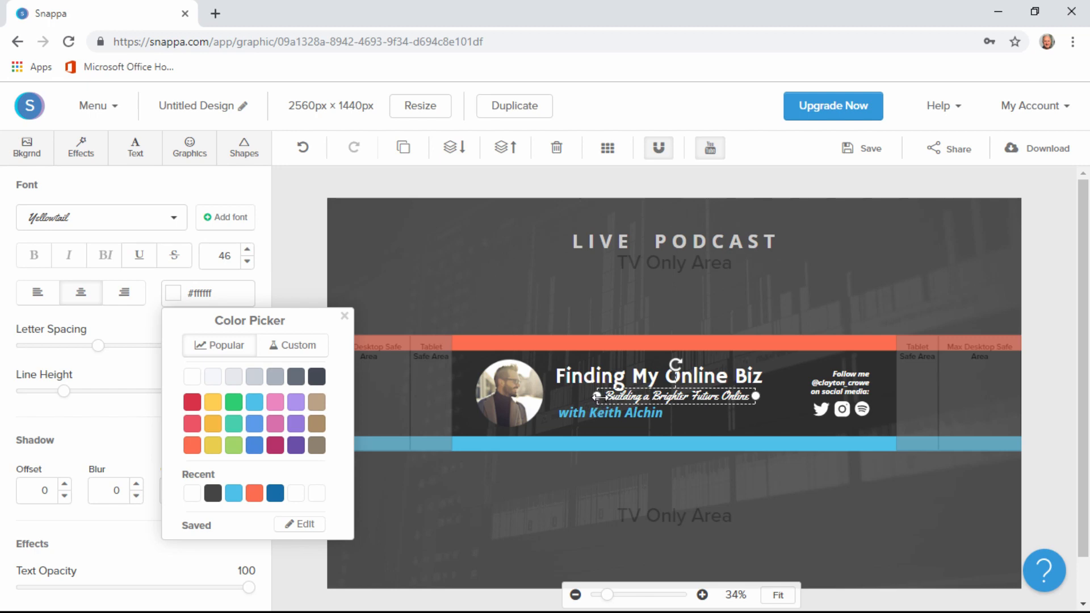
# Widen the subheading's text box slightly toward the photo and move the blue presenter tagline a little lower beneath it.
pyautogui.moveTo(594, 396); pyautogui.dragTo(580, 395)
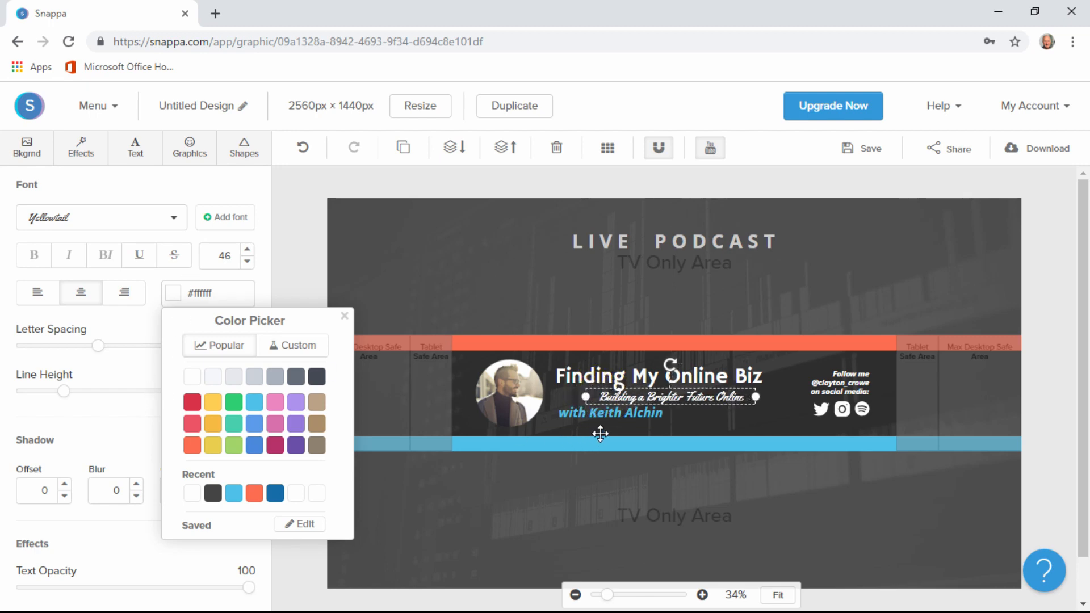
pyautogui.click(578, 418)
pyautogui.moveTo(577, 418); pyautogui.dragTo(581, 420)
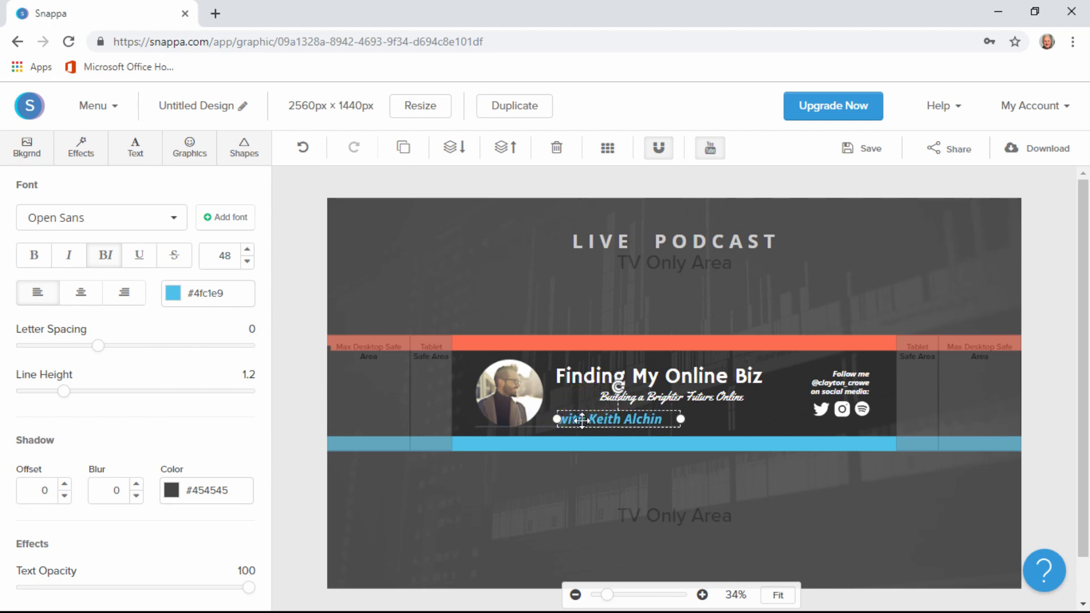
pyautogui.click(505, 391)
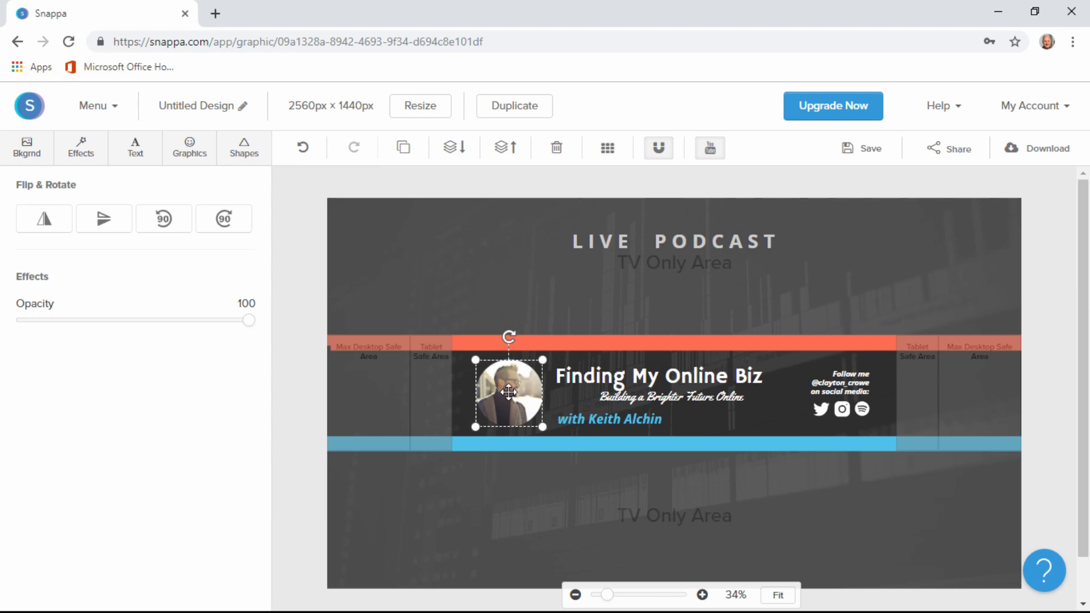
pyautogui.click(842, 383)
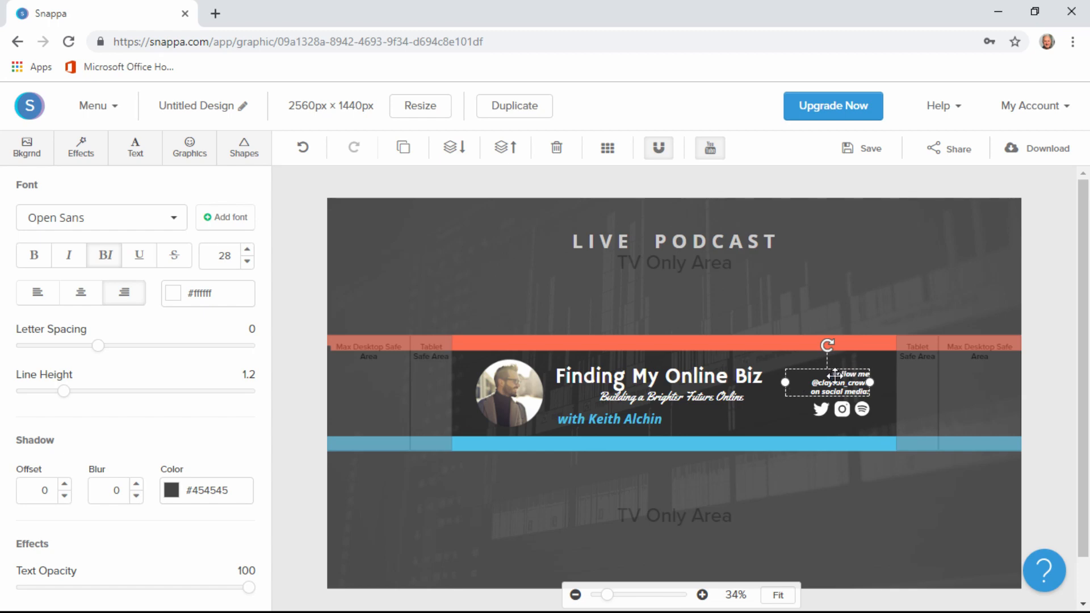
pyautogui.click(821, 409)
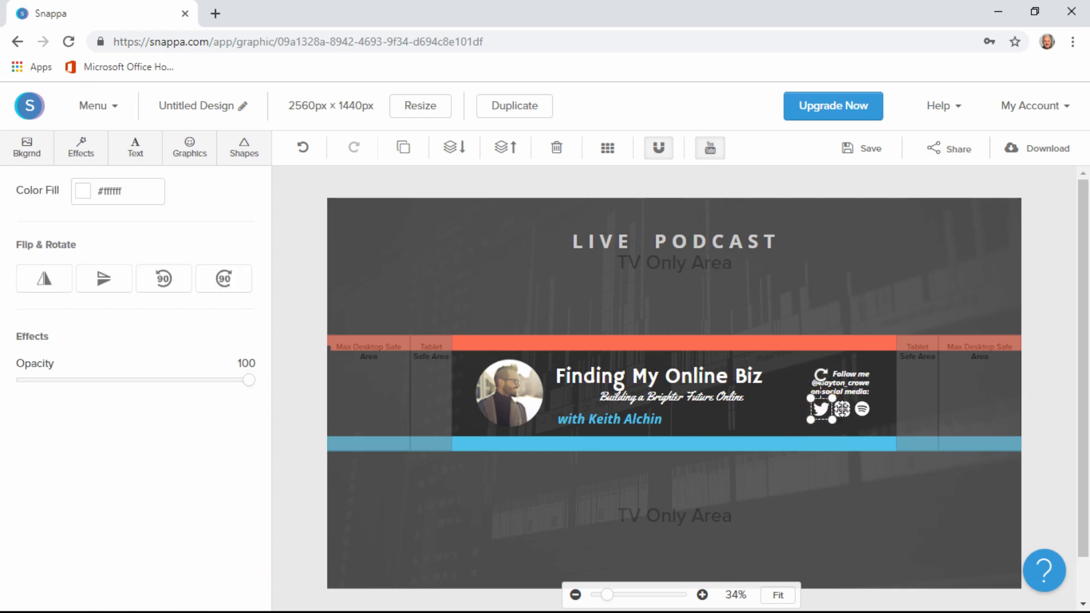
pyautogui.click(860, 408)
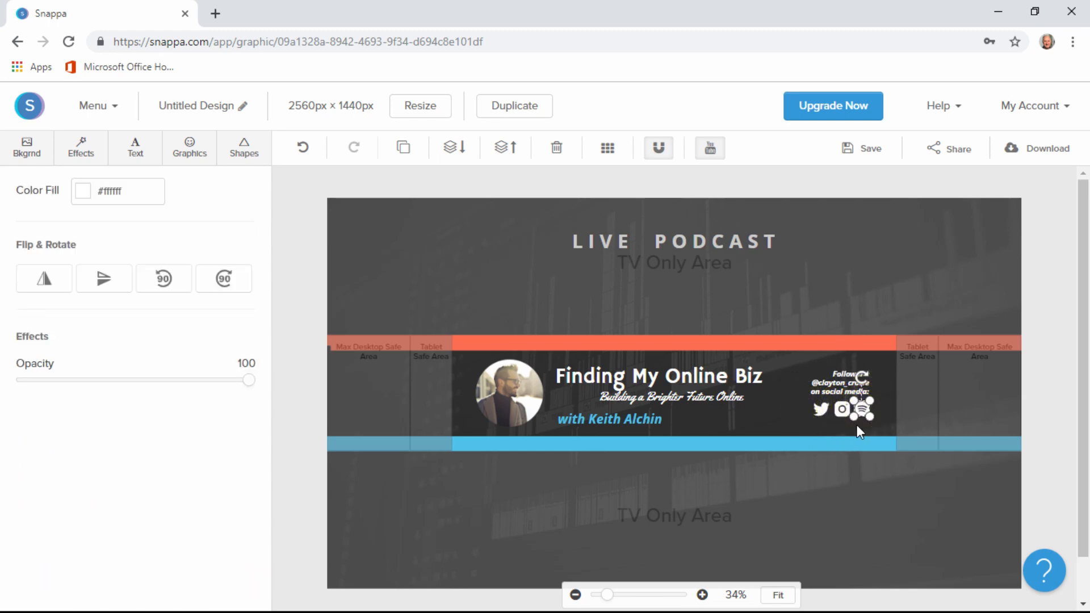
pyautogui.click(842, 409)
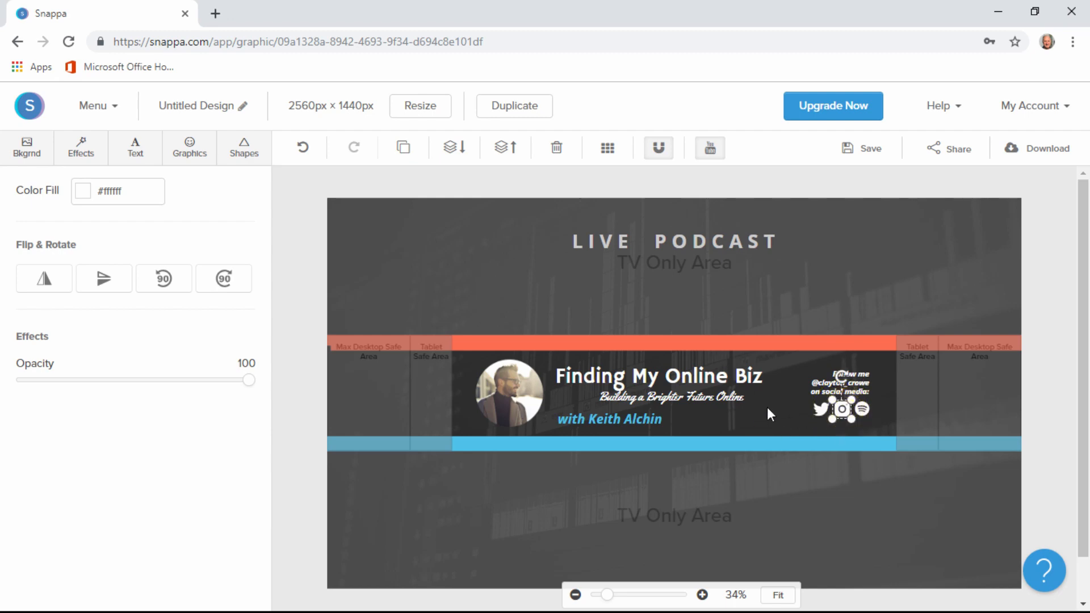
pyautogui.click(767, 412)
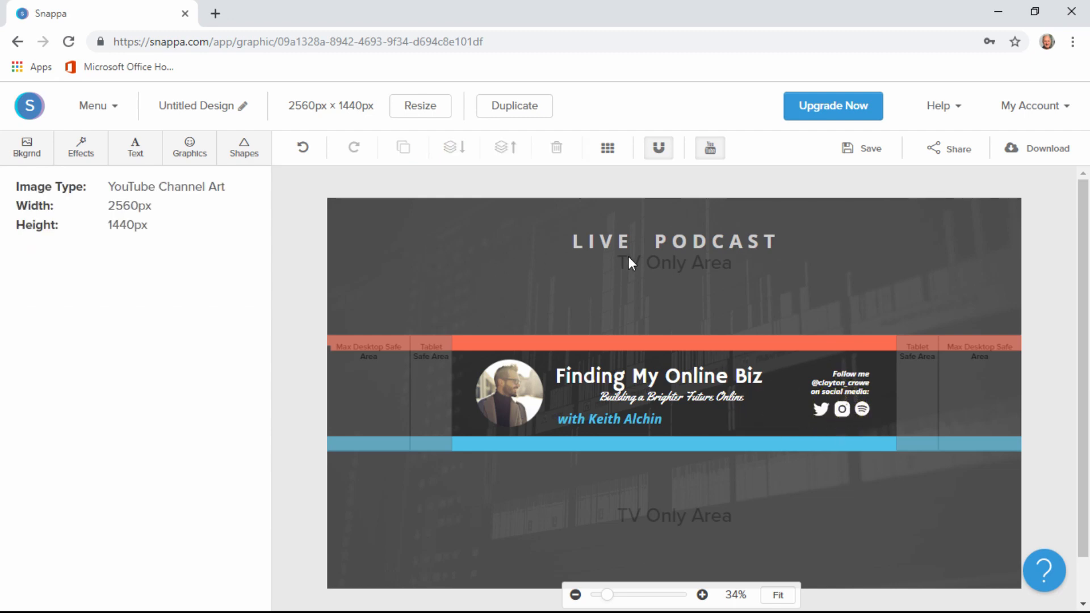
# Replace the "LIVE PODCAST" title above the banner with "Youtube".
pyautogui.click(691, 254)
pyautogui.click(718, 243)
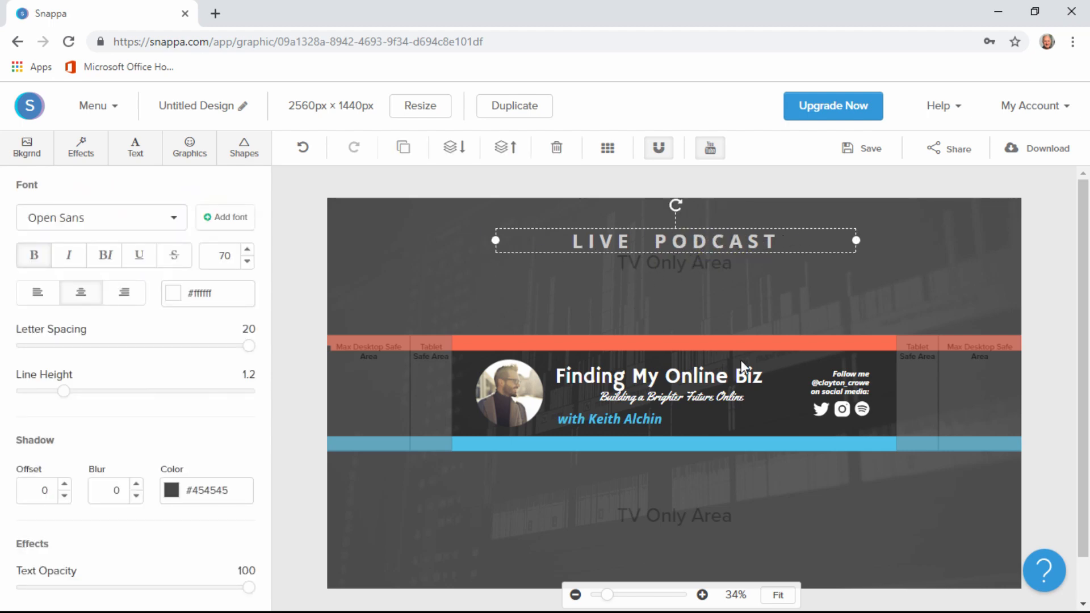
pyautogui.doubleClick(759, 240)
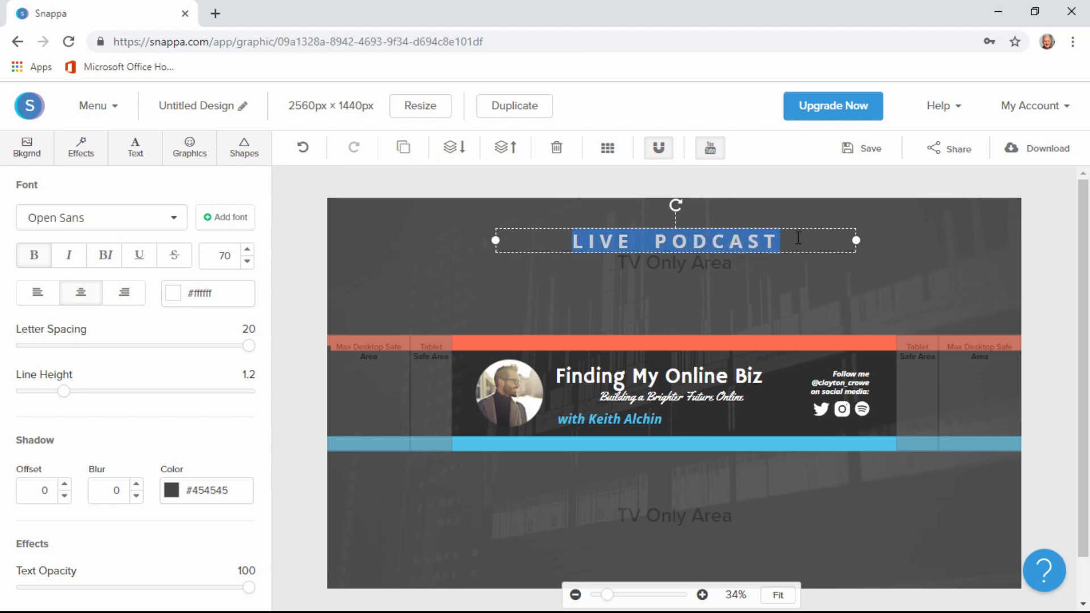
pyautogui.press('BackSpace')
pyautogui.write('You')
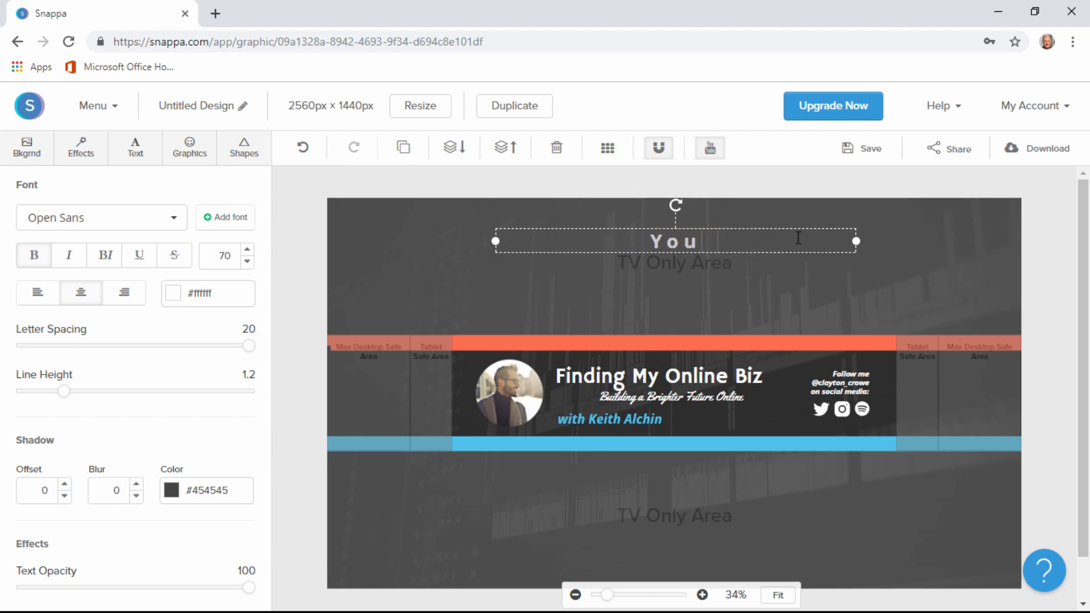
pyautogui.write('tube')
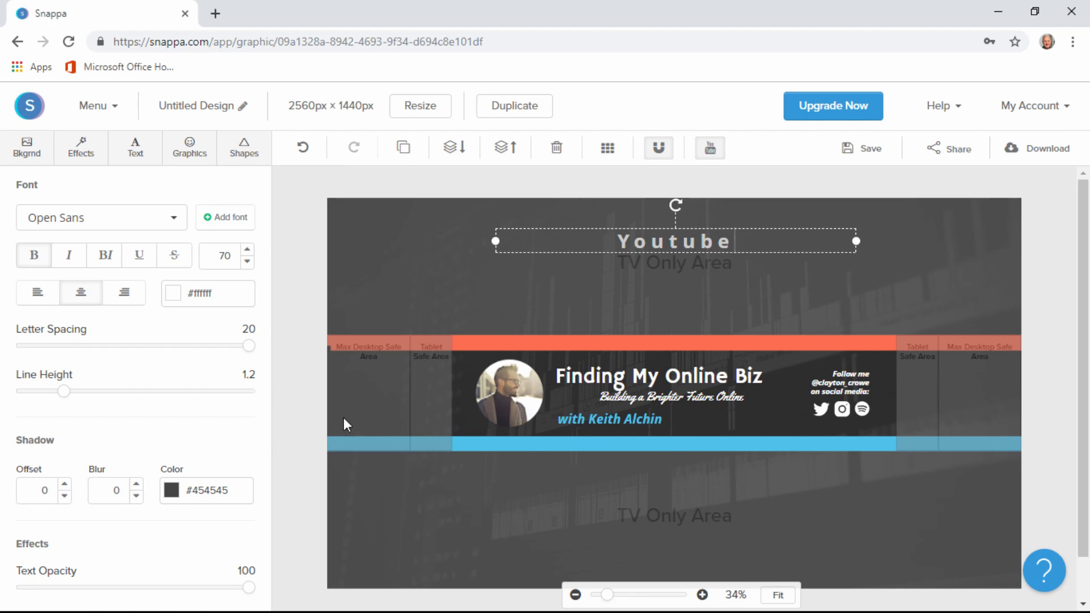
# Upload the YouTube portrait JPG from the Pictures folder to the graphics uploads.
pyautogui.click(509, 397)
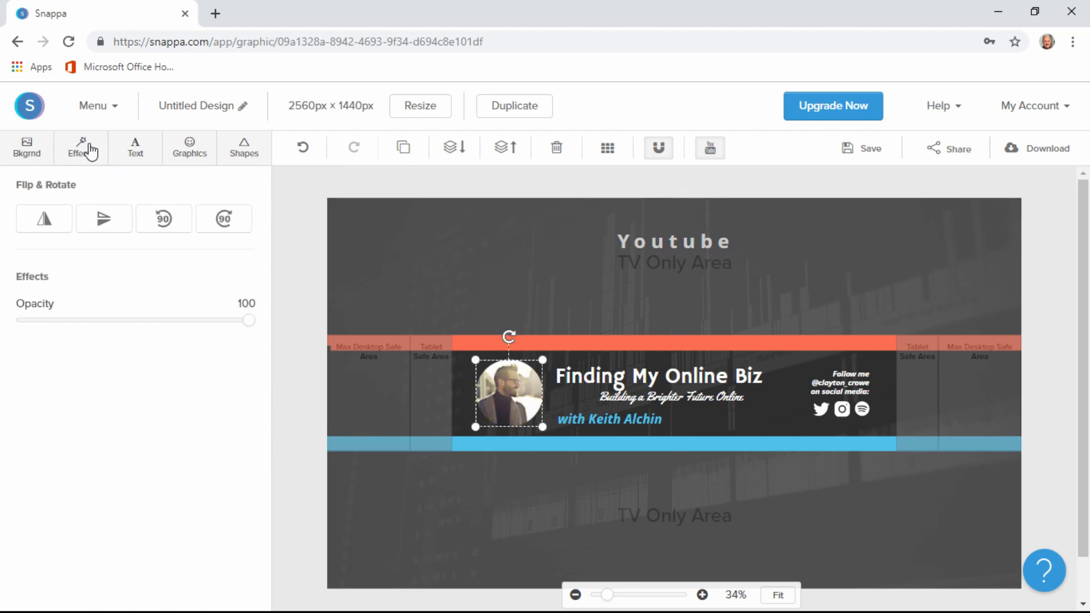
pyautogui.click(187, 150)
pyautogui.click(145, 193)
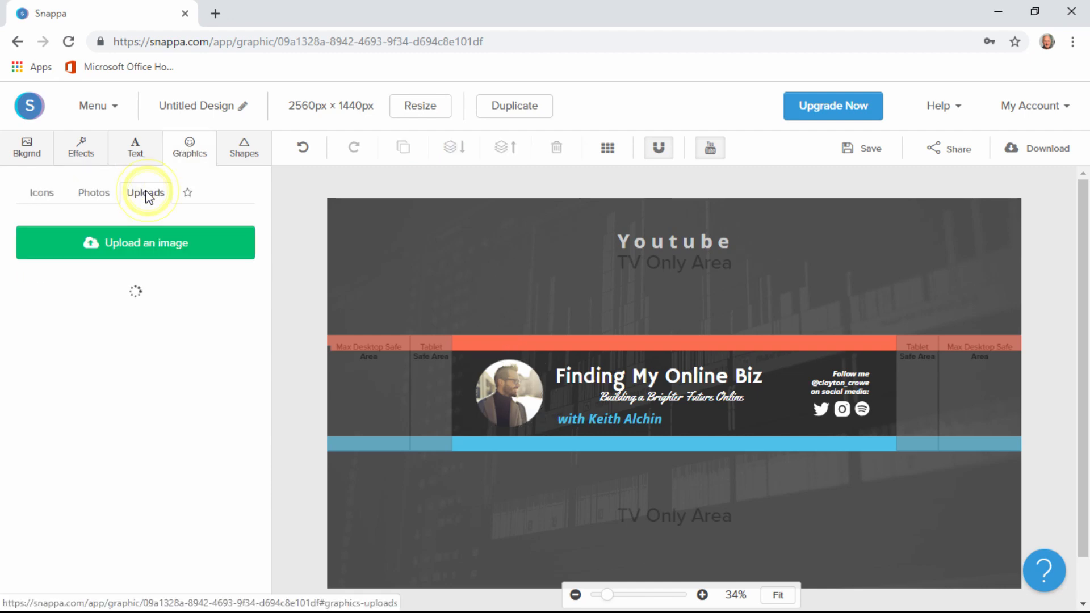
pyautogui.click(137, 245)
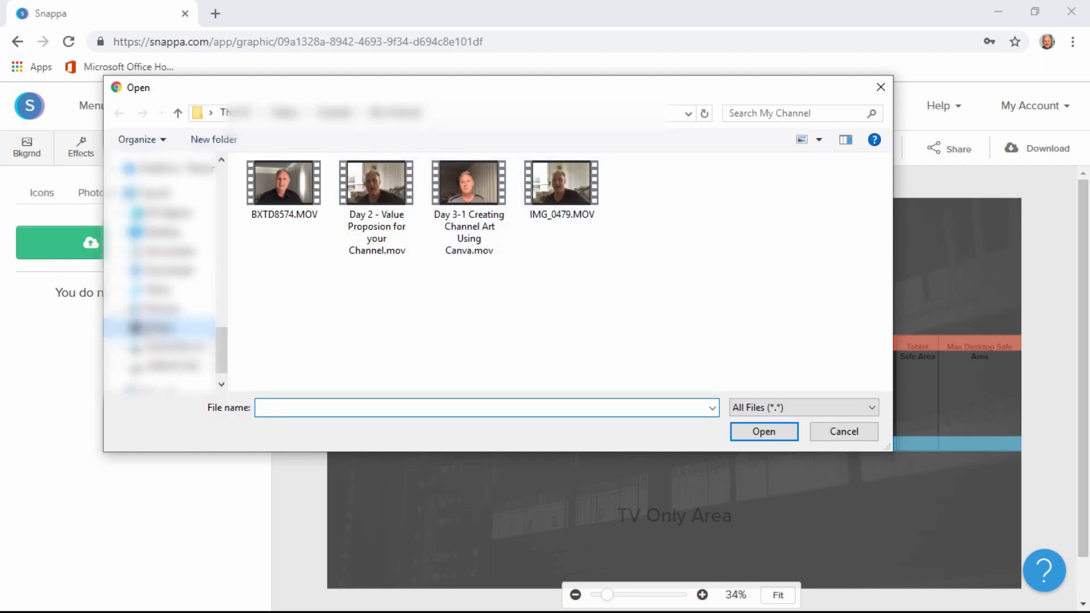
pyautogui.click(162, 310)
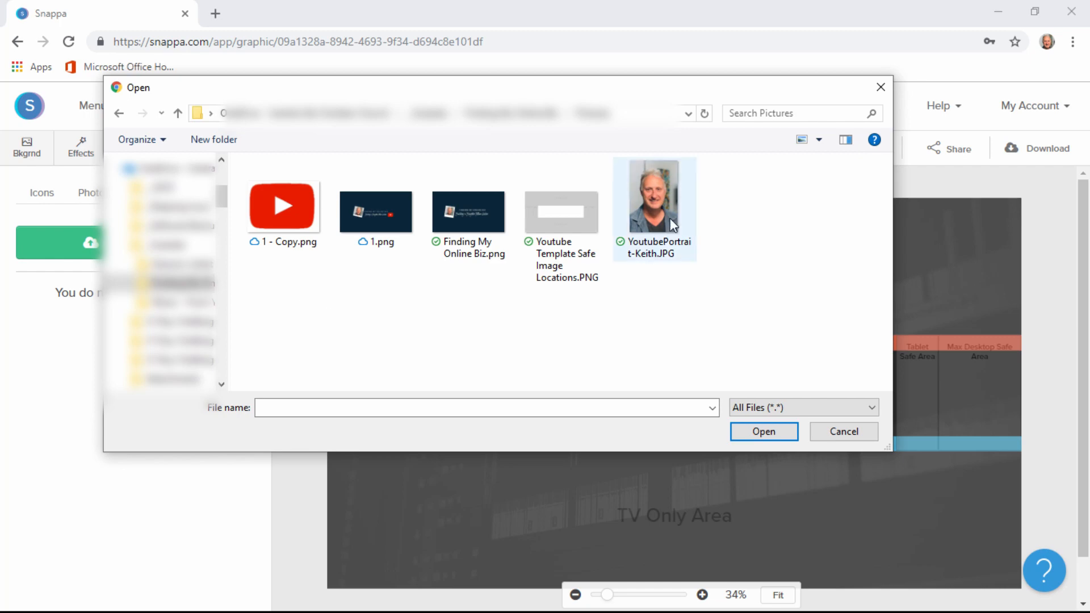
pyautogui.click(659, 199)
pyautogui.click(764, 432)
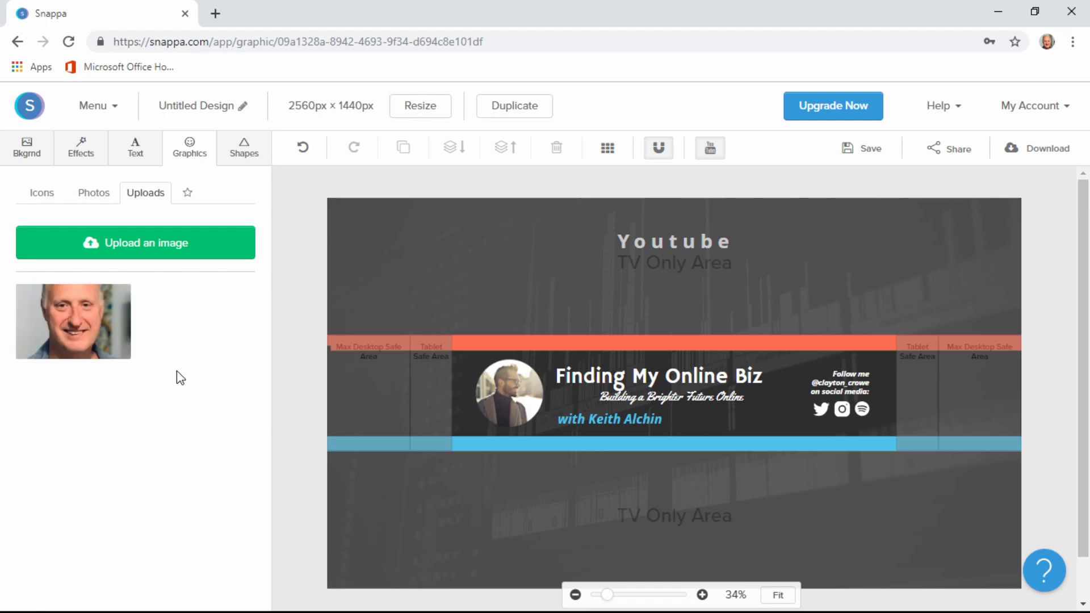
# Add the uploaded portrait to the design and shrink it to fit over the round profile photo in the banner.
pyautogui.moveTo(37, 334)
pyautogui.click(82, 321)
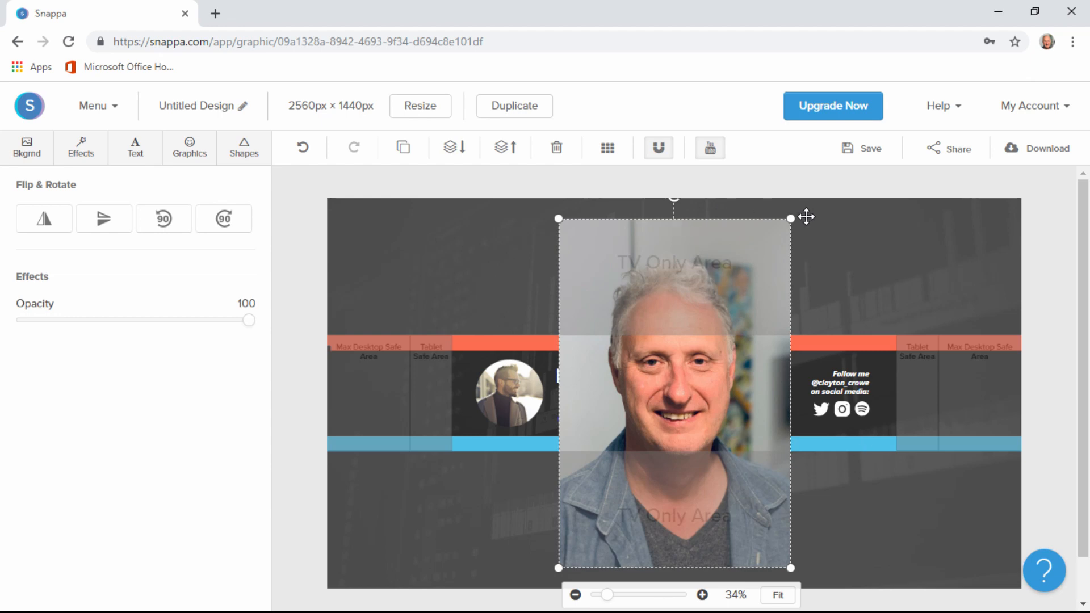
pyautogui.moveTo(789, 220); pyautogui.dragTo(498, 394)
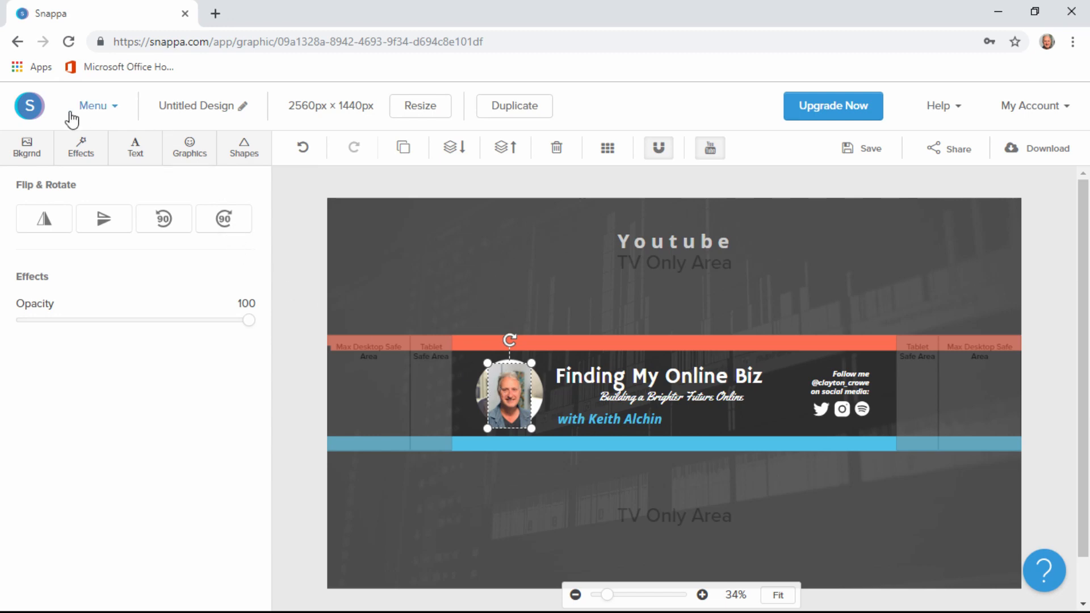
# Crop the uploaded portrait, trimming the space above the hair and the lower chest, and accept the new version.
pyautogui.click(189, 148)
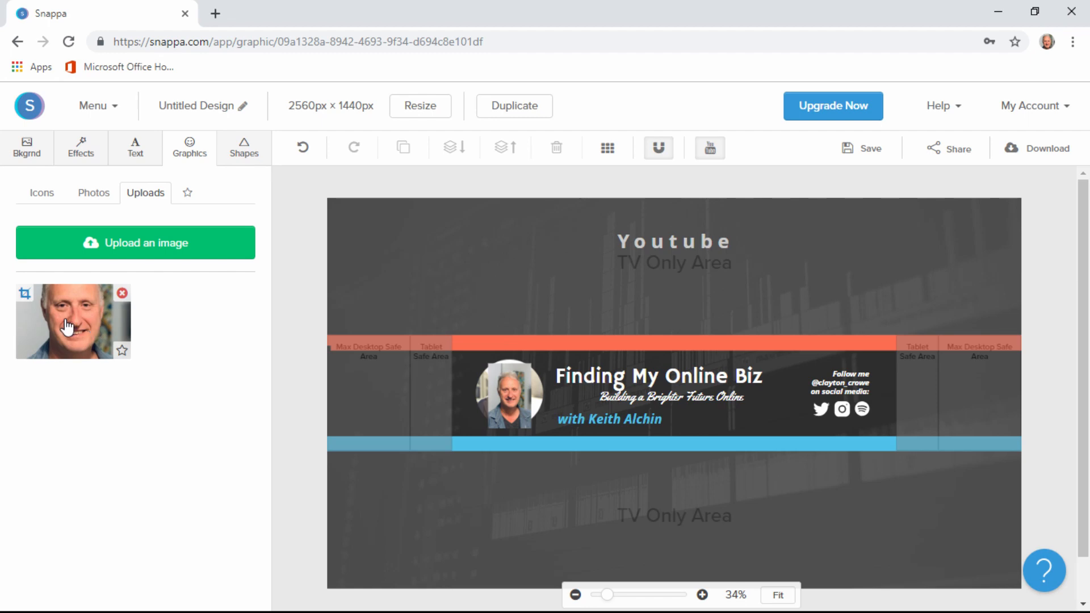
pyautogui.click(22, 294)
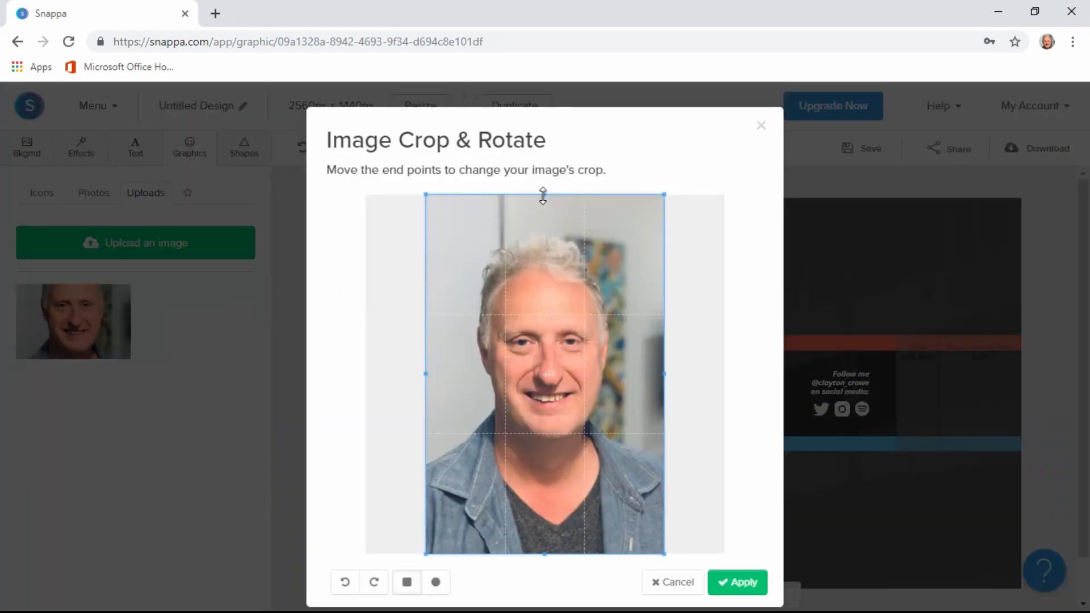
pyautogui.moveTo(544, 196); pyautogui.dragTo(546, 222)
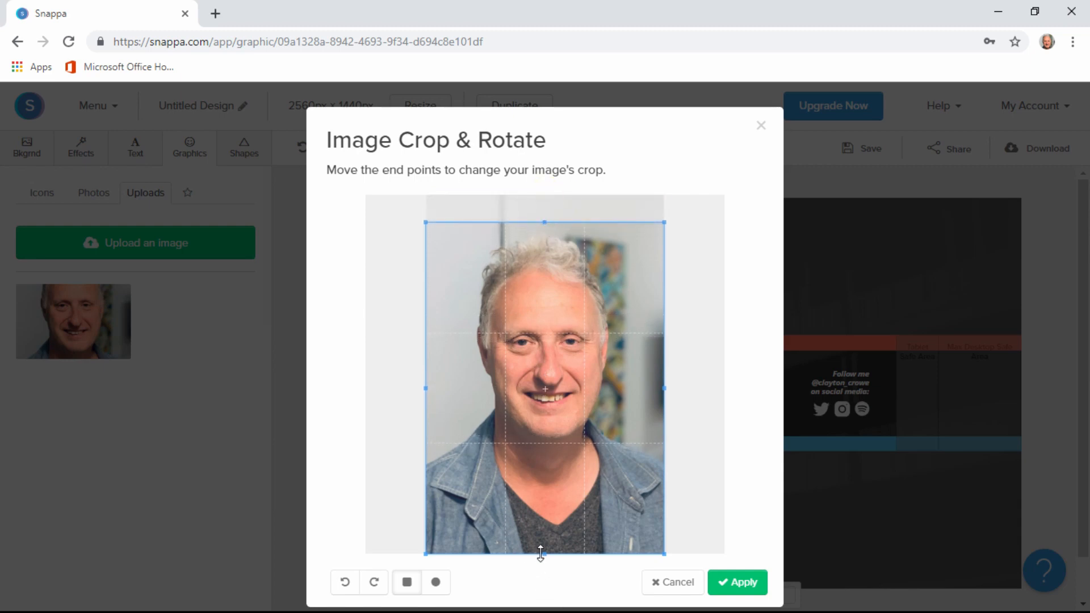
pyautogui.moveTo(545, 552); pyautogui.dragTo(548, 487)
pyautogui.moveTo(547, 458); pyautogui.dragTo(546, 480)
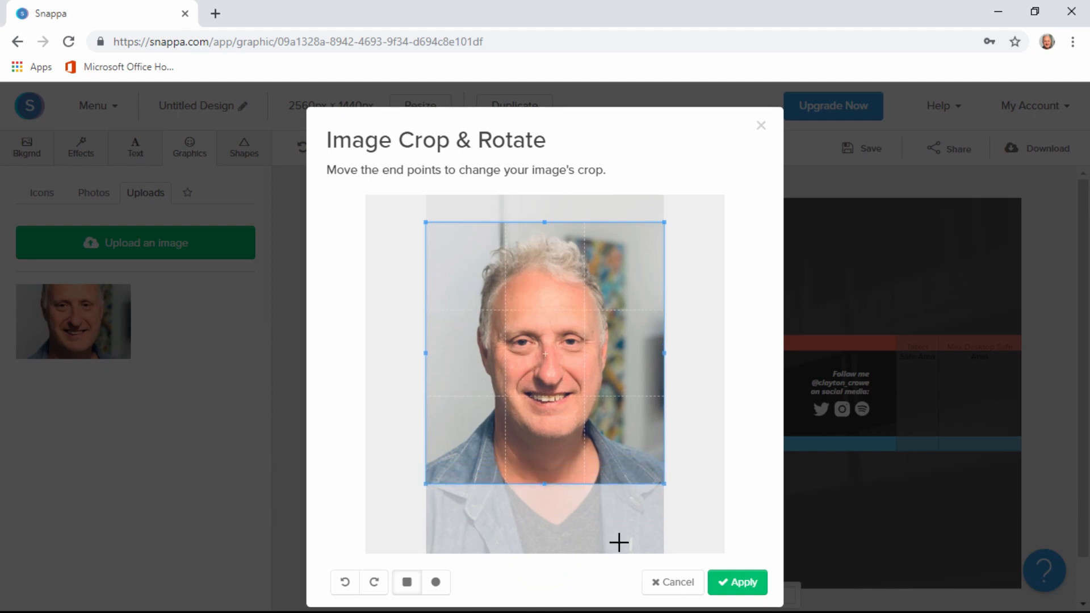
pyautogui.click(732, 584)
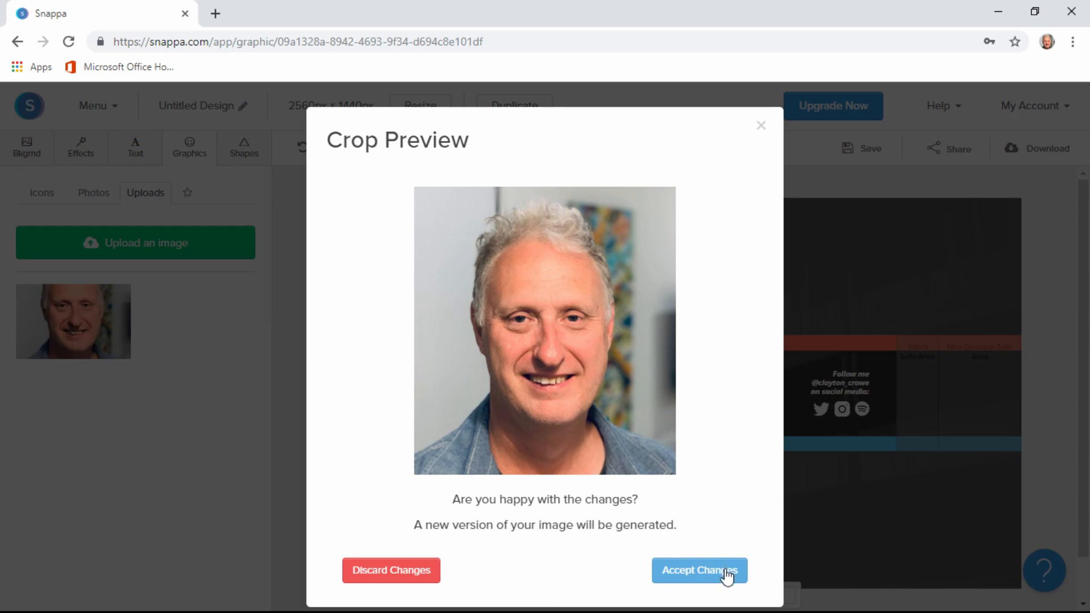
pyautogui.click(692, 571)
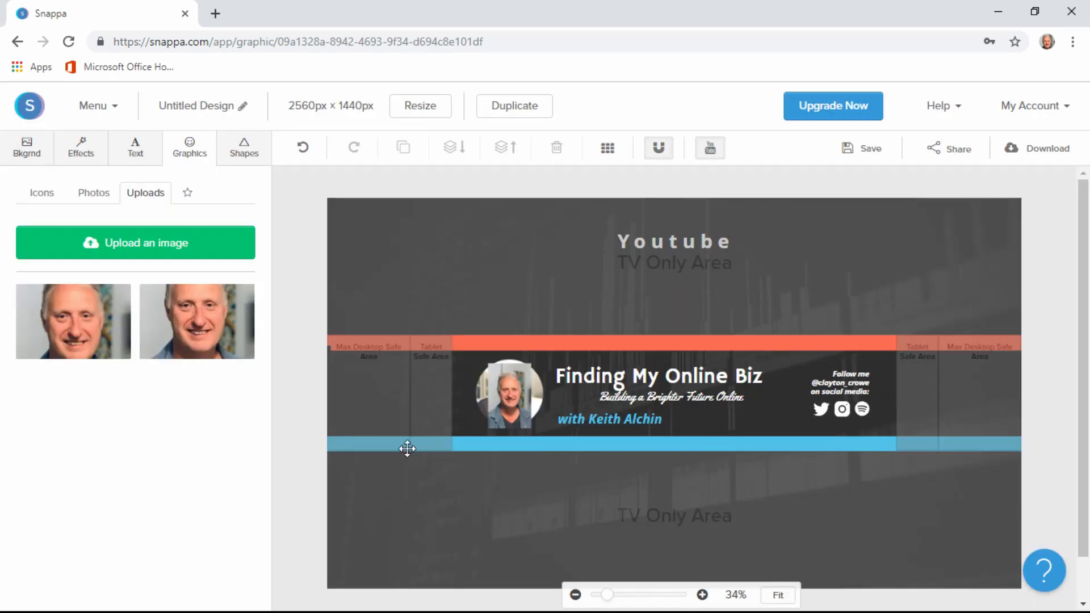
# Delete the uncropped portrait that covers the round profile photo in the banner.
pyautogui.moveTo(21, 325)
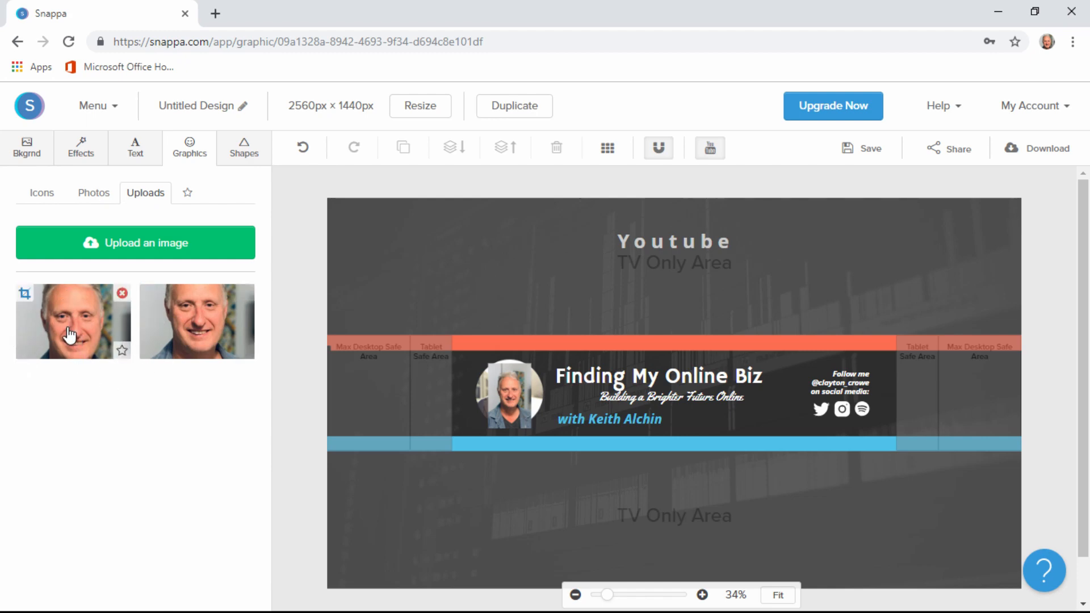
pyautogui.moveTo(187, 328)
pyautogui.moveTo(72, 329); pyautogui.dragTo(620, 385)
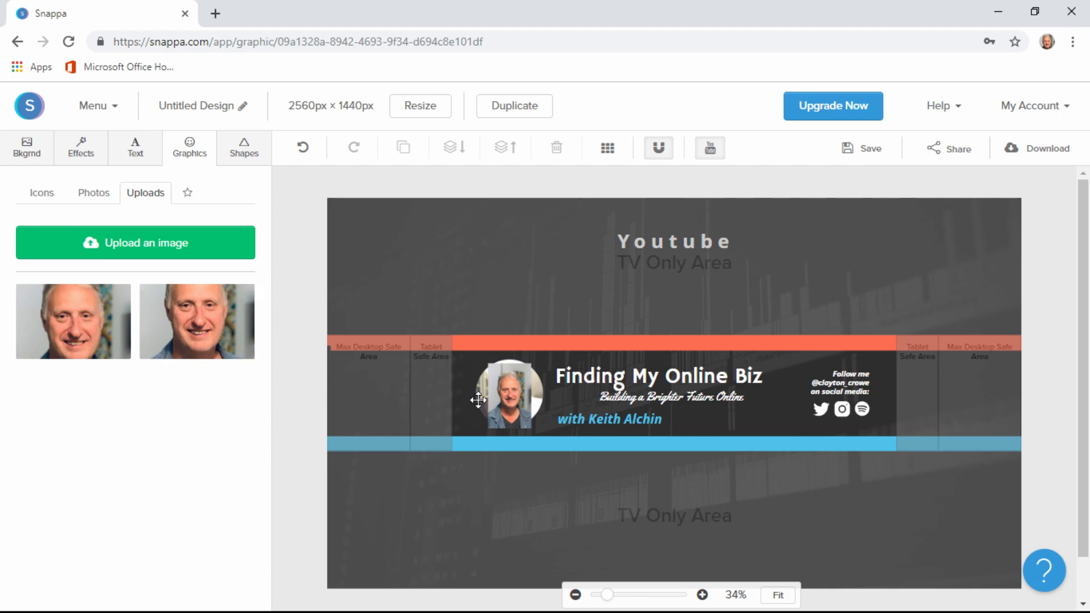
pyautogui.click(503, 390)
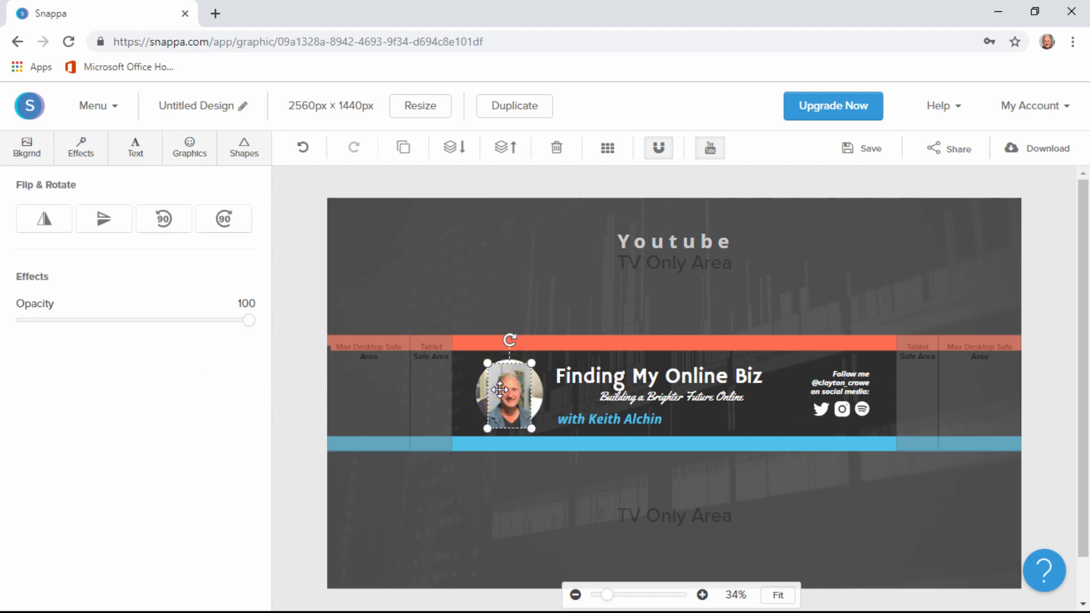
pyautogui.press('Delete')
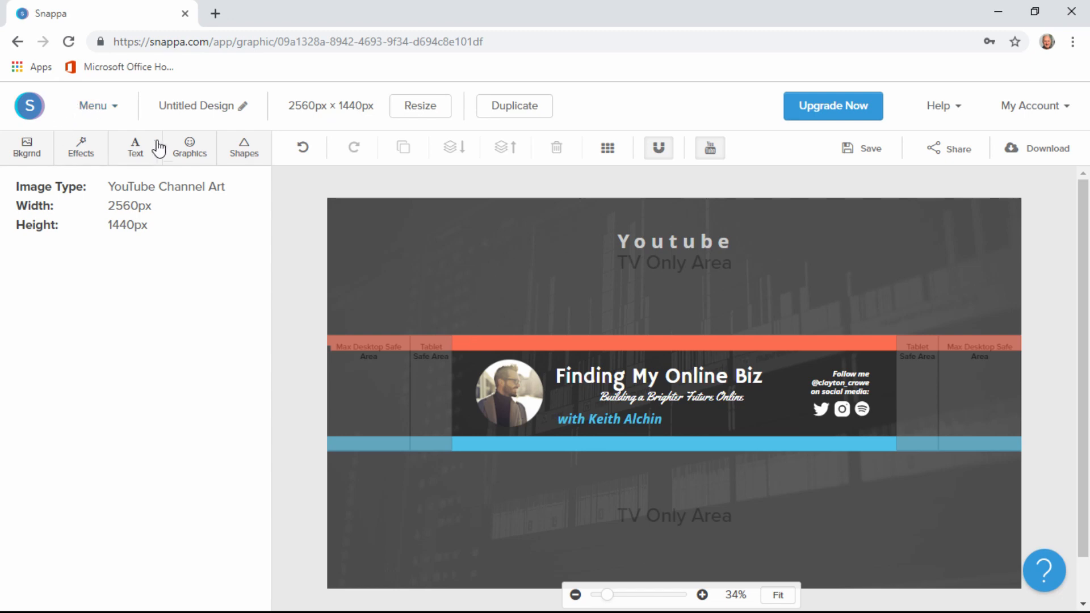
# Add the cropped portrait to the design and shrink it to less than half its size above the headline.
pyautogui.click(188, 147)
pyautogui.moveTo(69, 320); pyautogui.dragTo(623, 406)
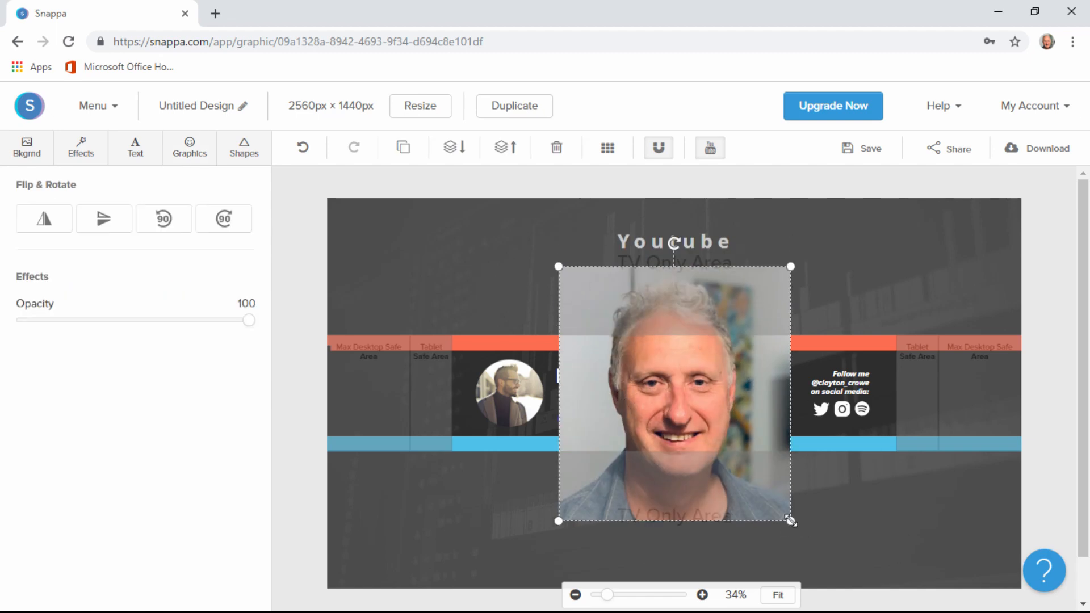
pyautogui.moveTo(790, 520); pyautogui.dragTo(635, 361)
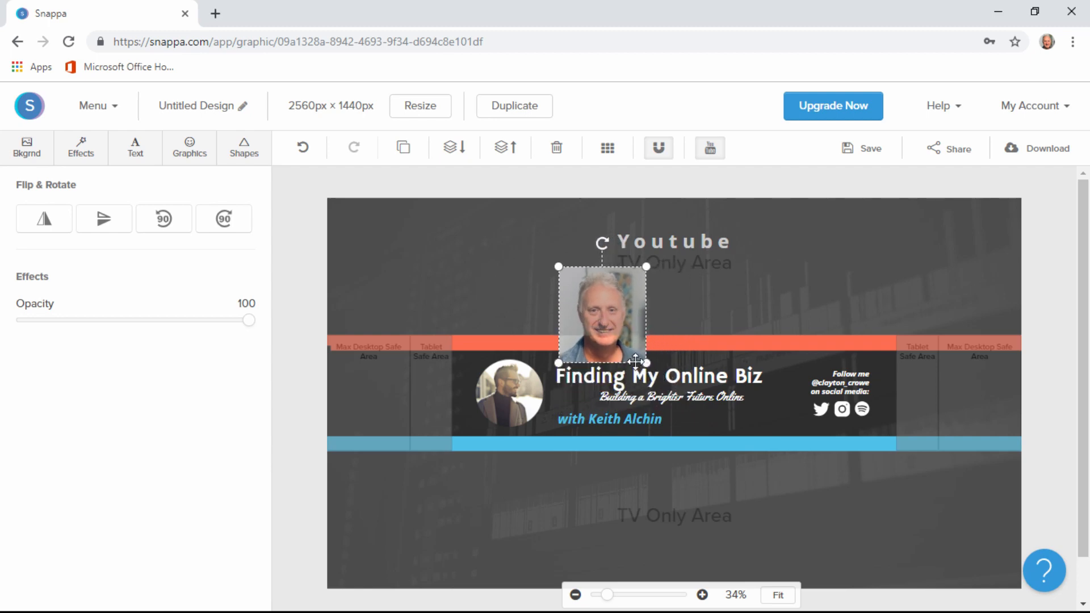
# Delete the template's round profile photo and fit the cropped portrait in its place, within the height of the dark banner.
pyautogui.click(503, 392)
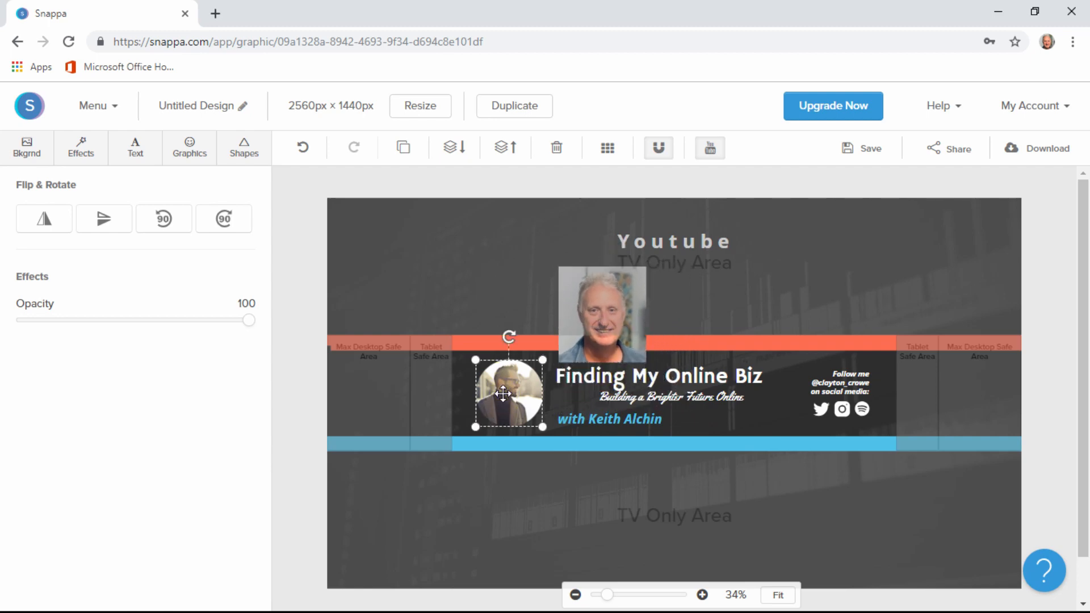
pyautogui.press('Delete')
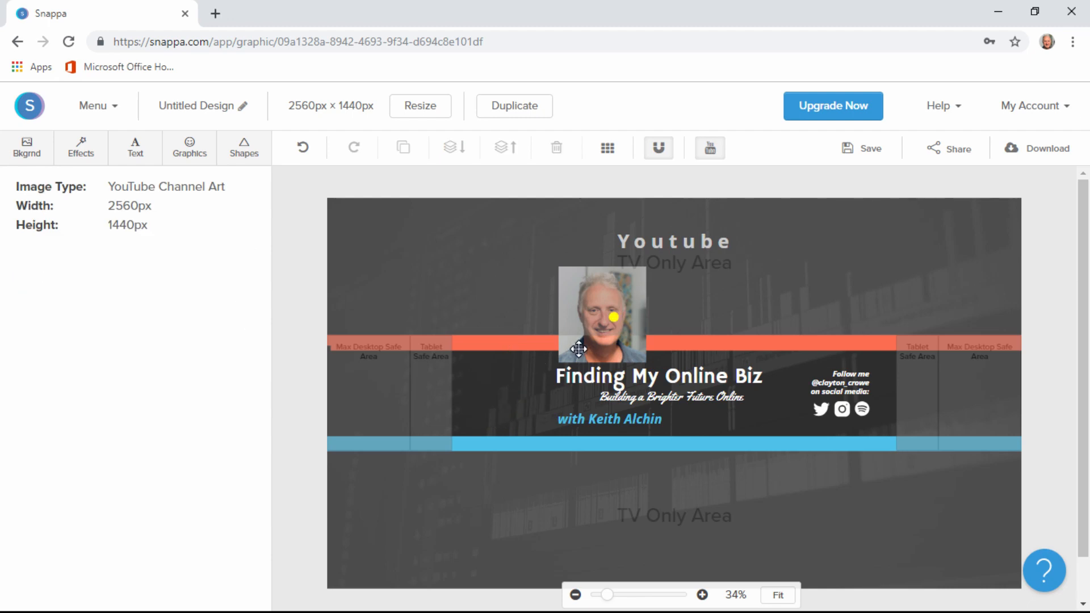
pyautogui.moveTo(612, 317); pyautogui.dragTo(512, 394)
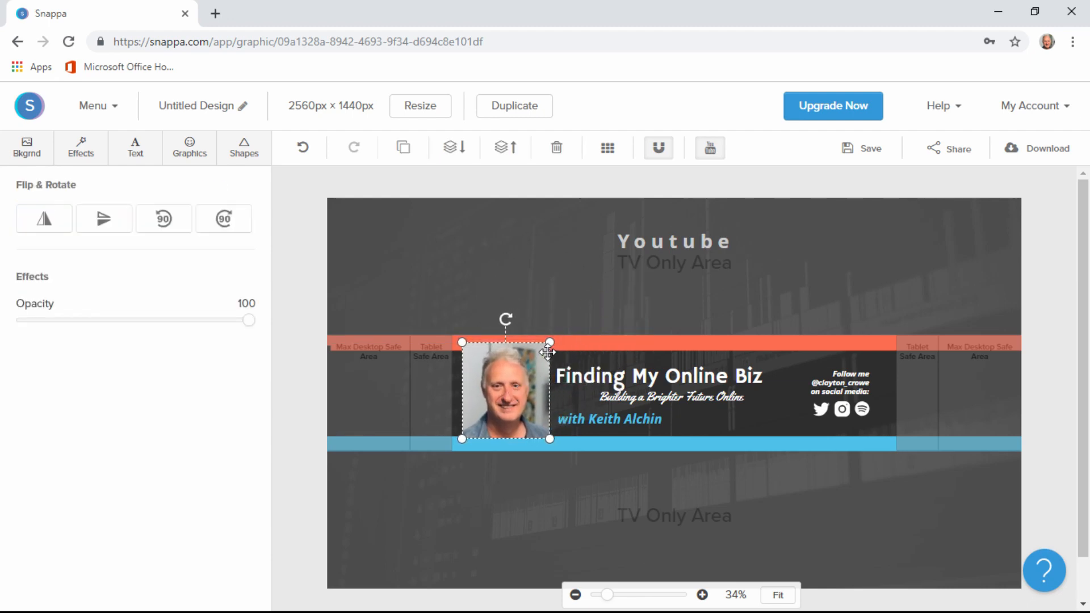
pyautogui.moveTo(549, 342); pyautogui.dragTo(525, 370)
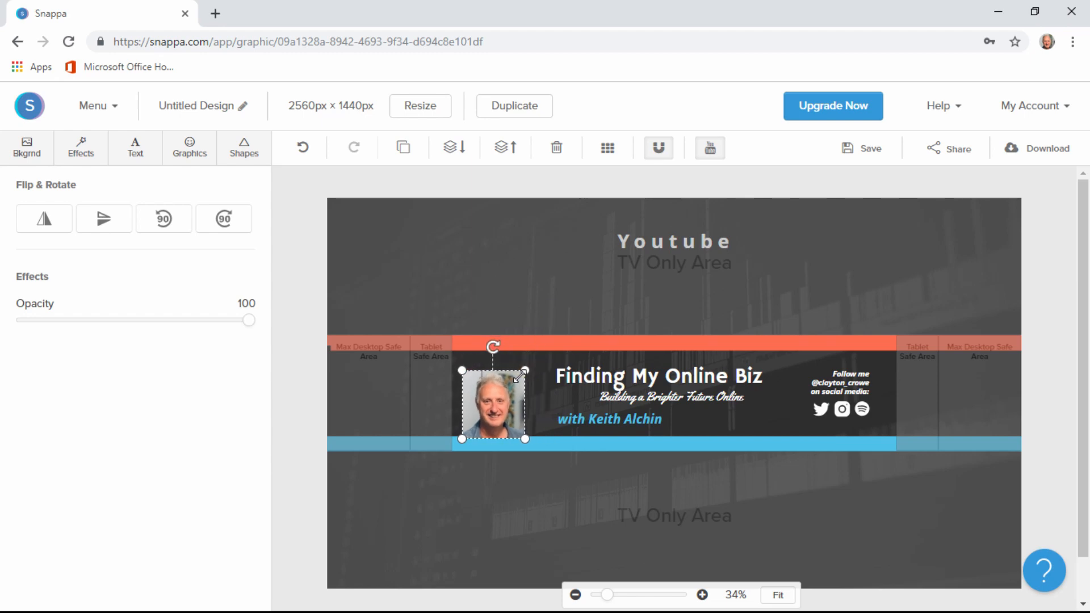
pyautogui.moveTo(489, 413); pyautogui.dragTo(495, 403)
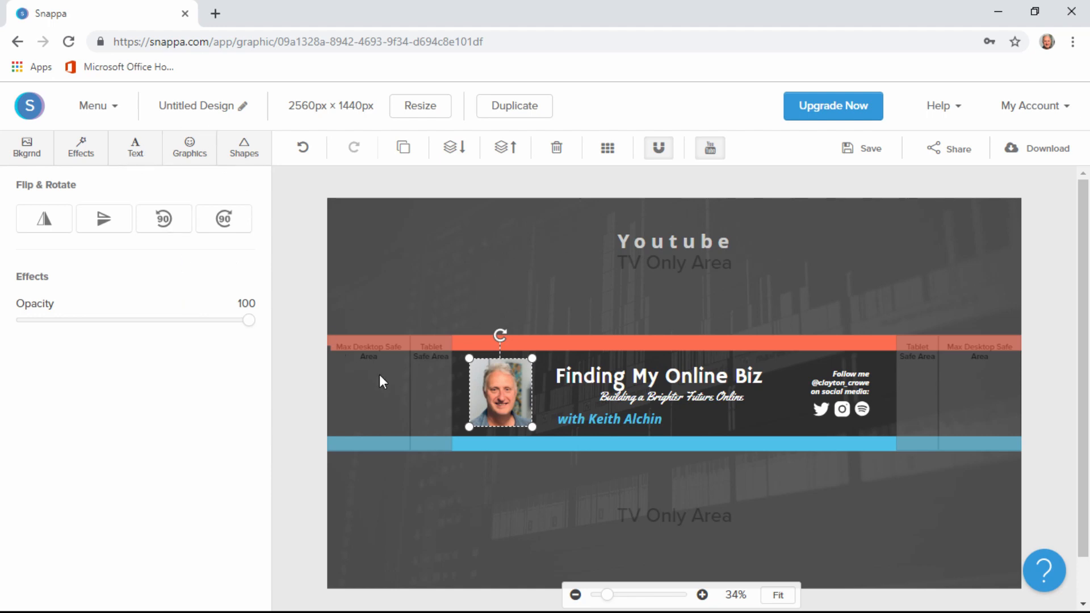
# Shrink the portrait further, tilt it slightly clockwise and place it directly beside the "Finding My Online Biz" headline.
pyautogui.moveTo(507, 391); pyautogui.dragTo(503, 390)
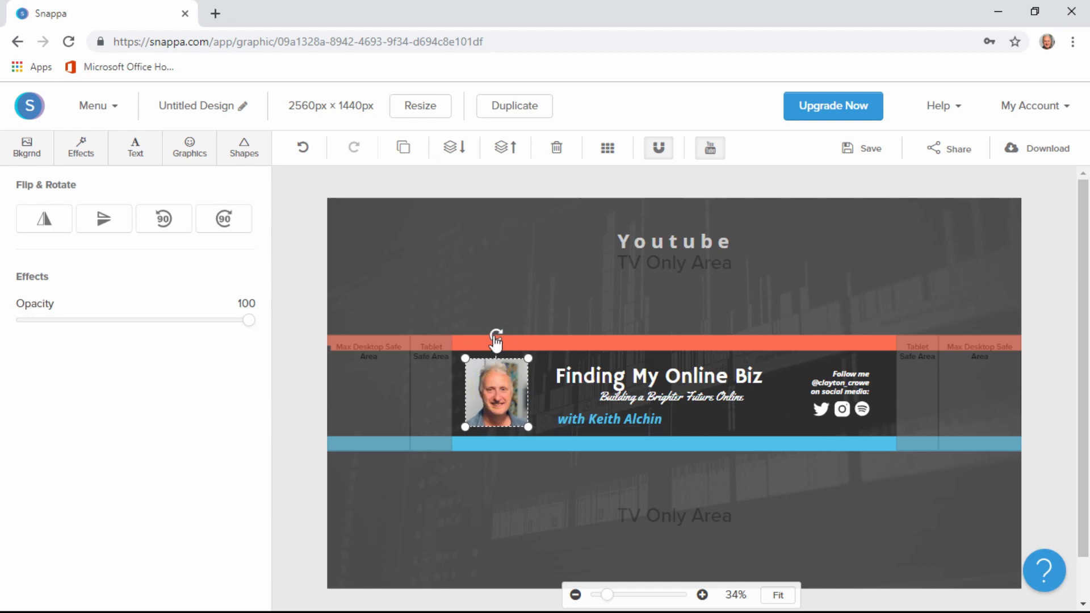
pyautogui.moveTo(527, 359); pyautogui.dragTo(496, 356)
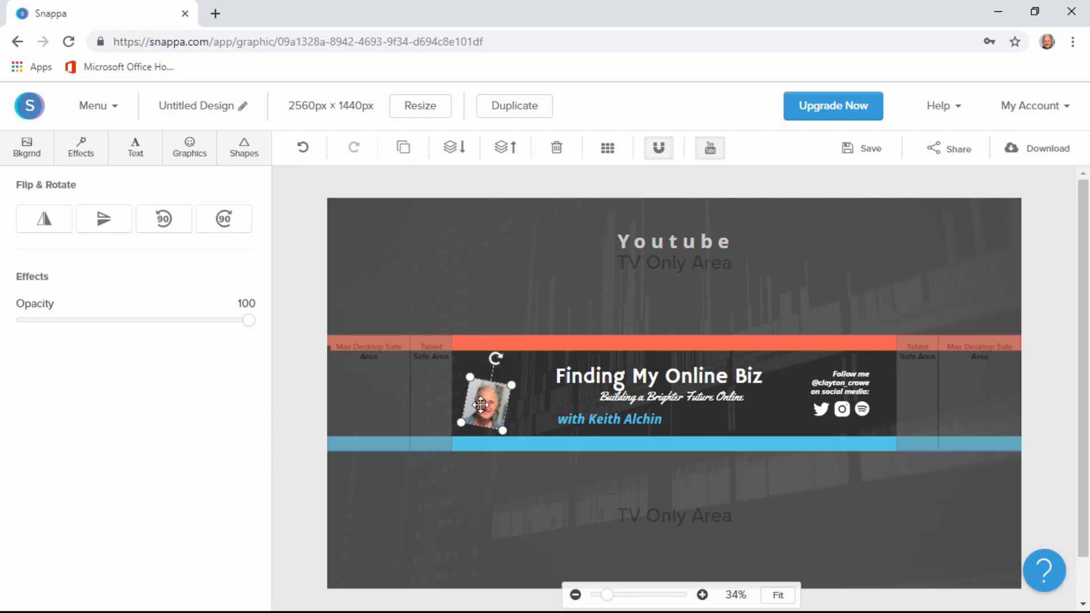
pyautogui.moveTo(482, 396); pyautogui.dragTo(518, 386)
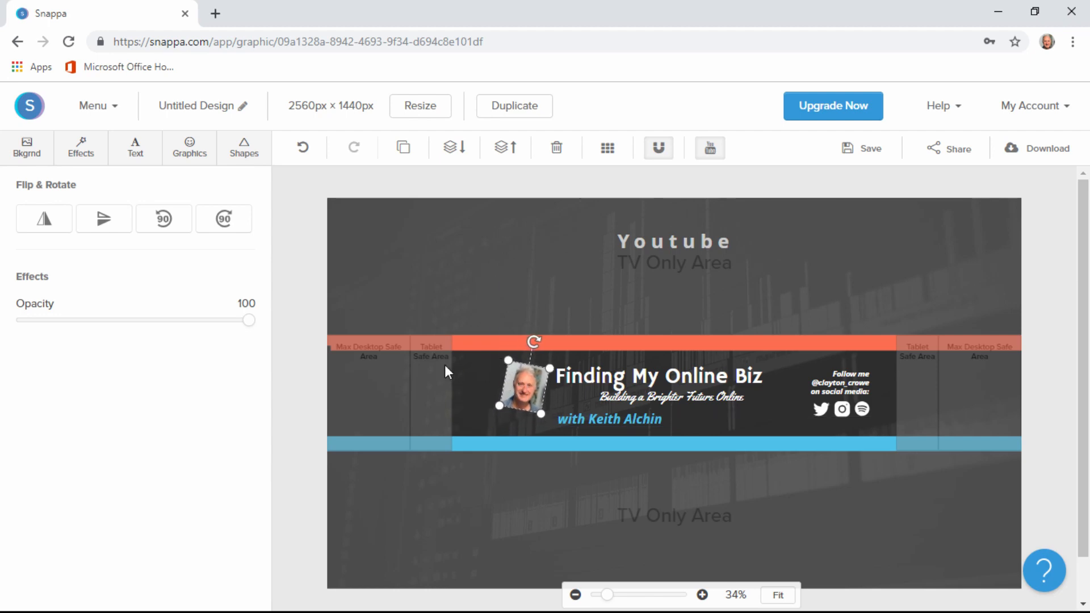
# Add two unfilled square outlines to the design and move the second one away toward the social media icons.
pyautogui.click(192, 151)
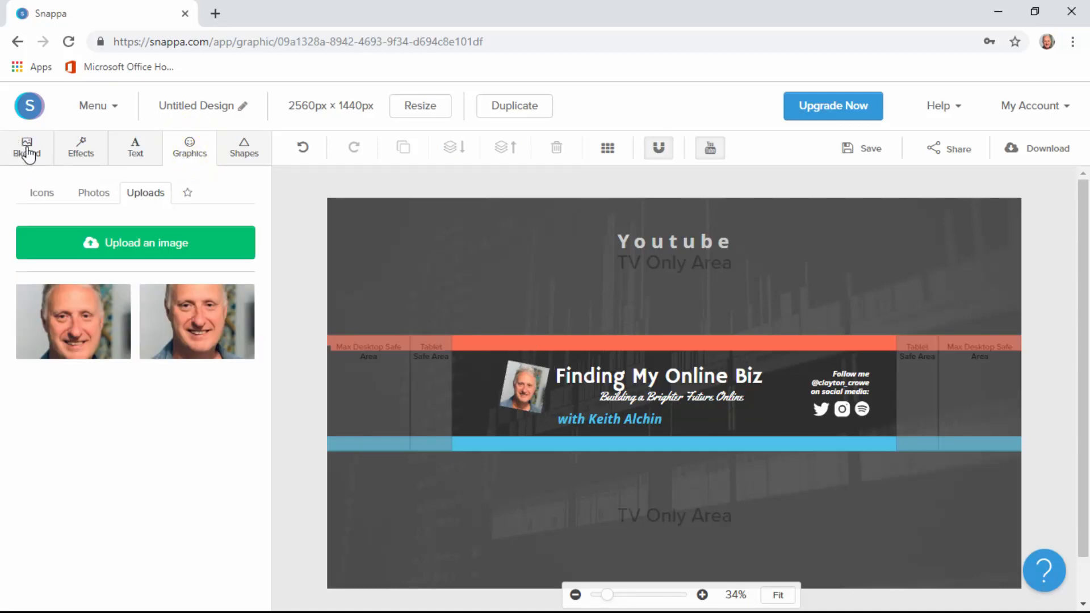
pyautogui.click(248, 146)
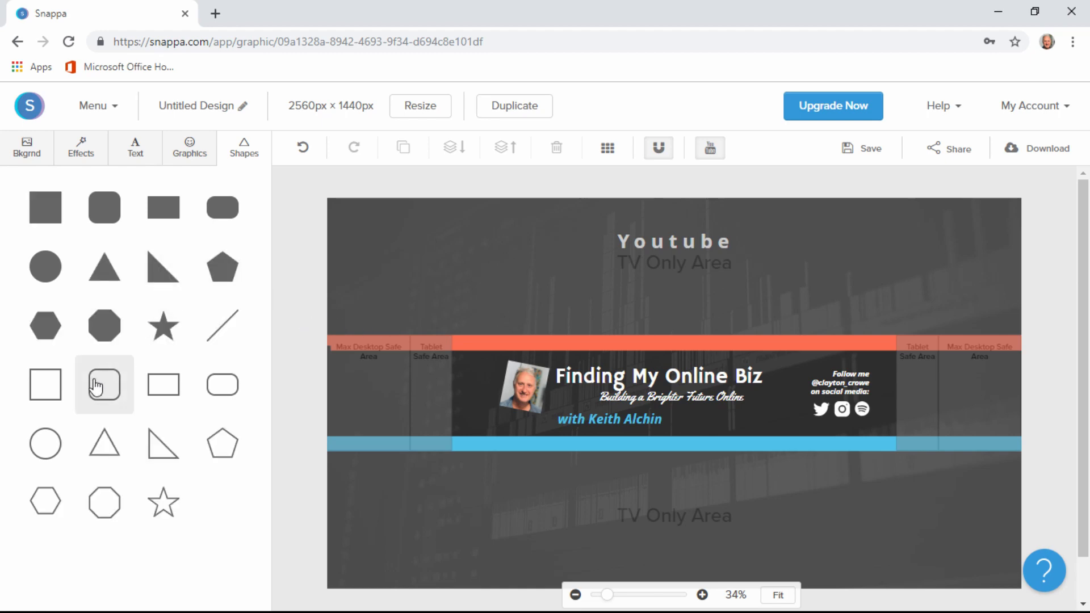
pyautogui.click(47, 395)
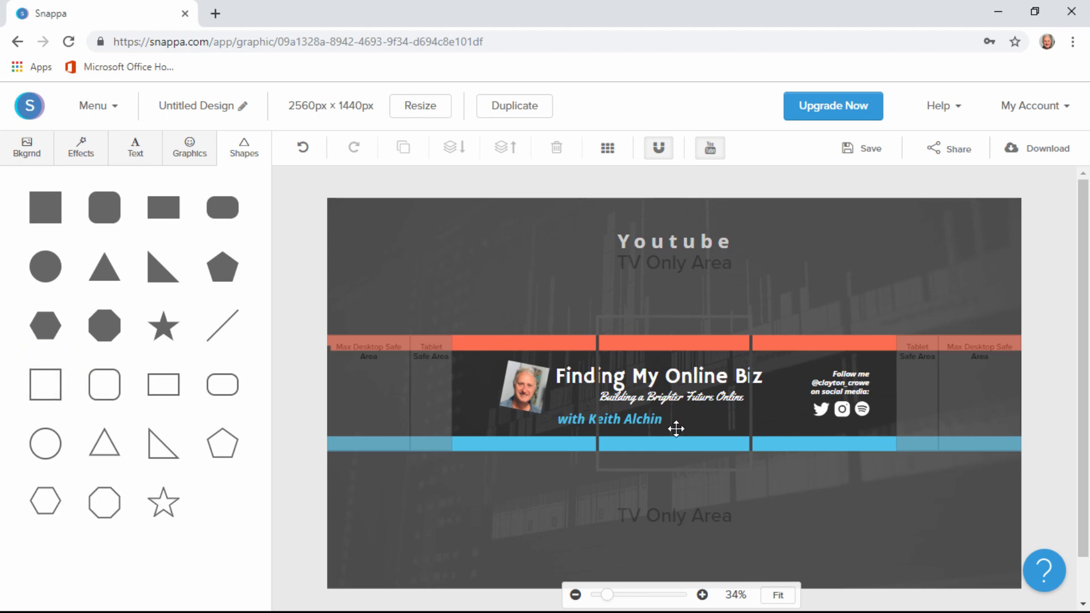
pyautogui.click(742, 468)
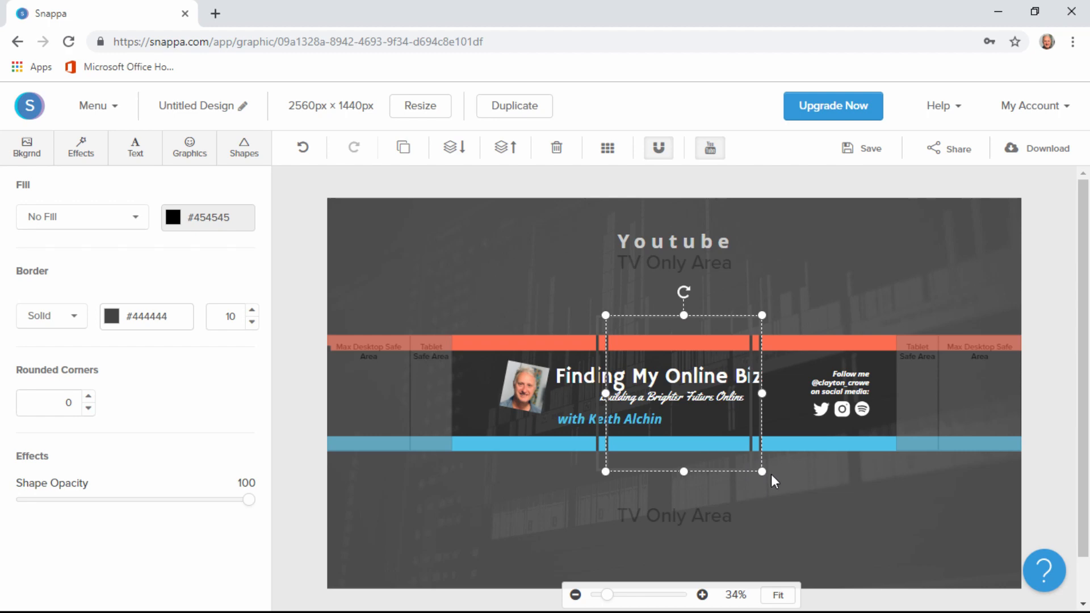
pyautogui.doubleClick(744, 471)
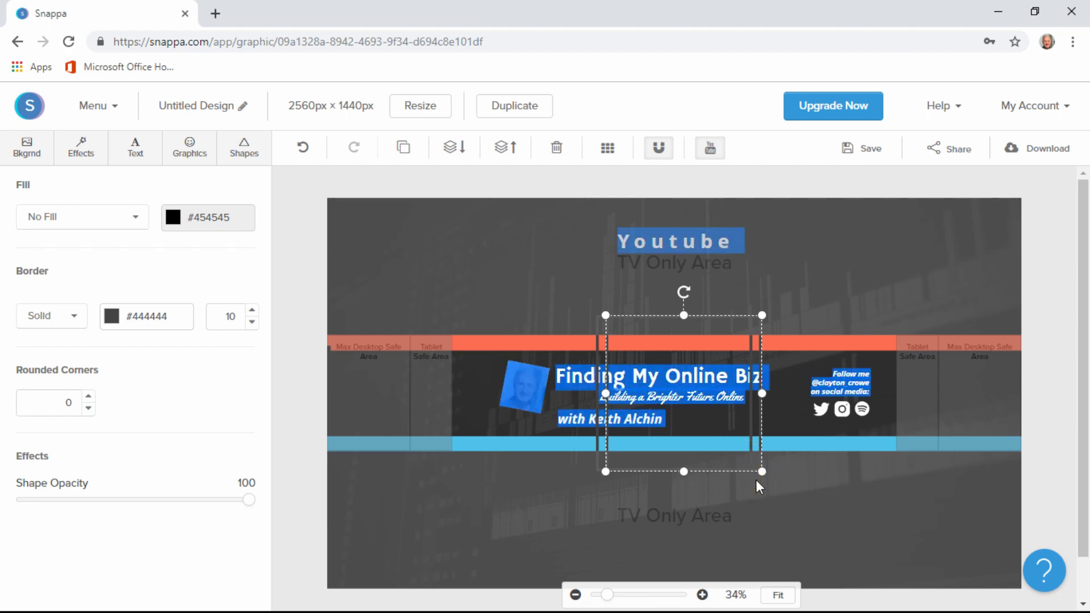
pyautogui.moveTo(652, 315); pyautogui.dragTo(756, 361)
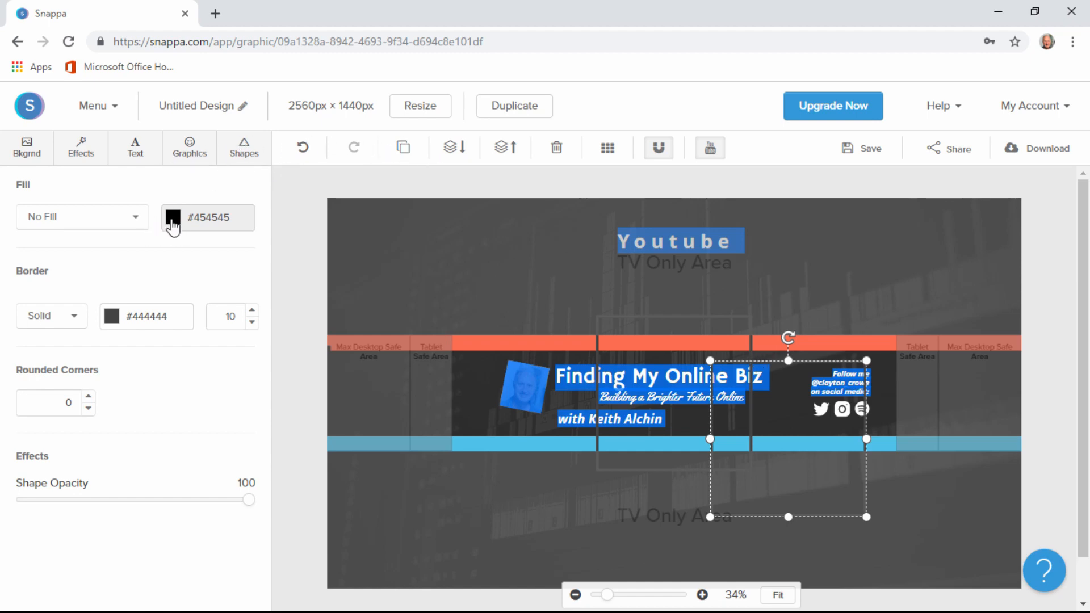
# Give the moved square a solid color fill in white, #ffffff.
pyautogui.click(135, 219)
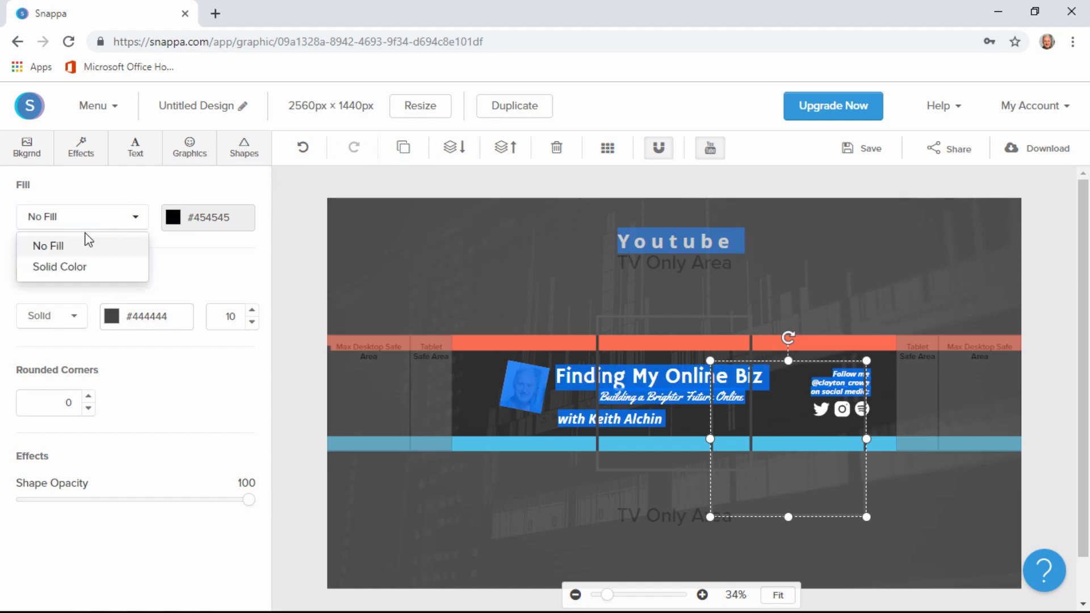
pyautogui.click(50, 267)
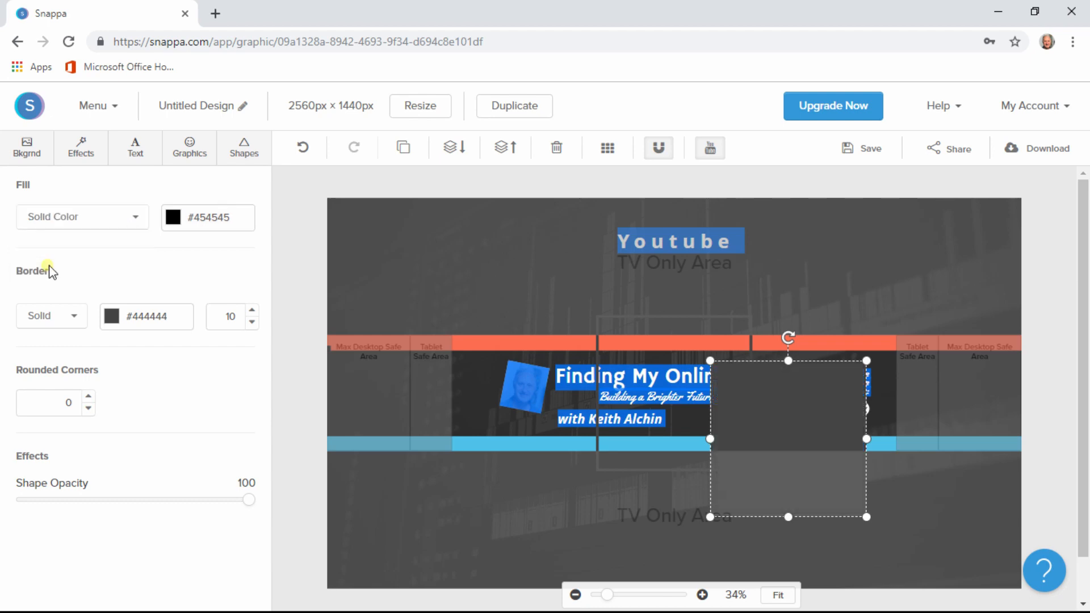
pyautogui.click(173, 219)
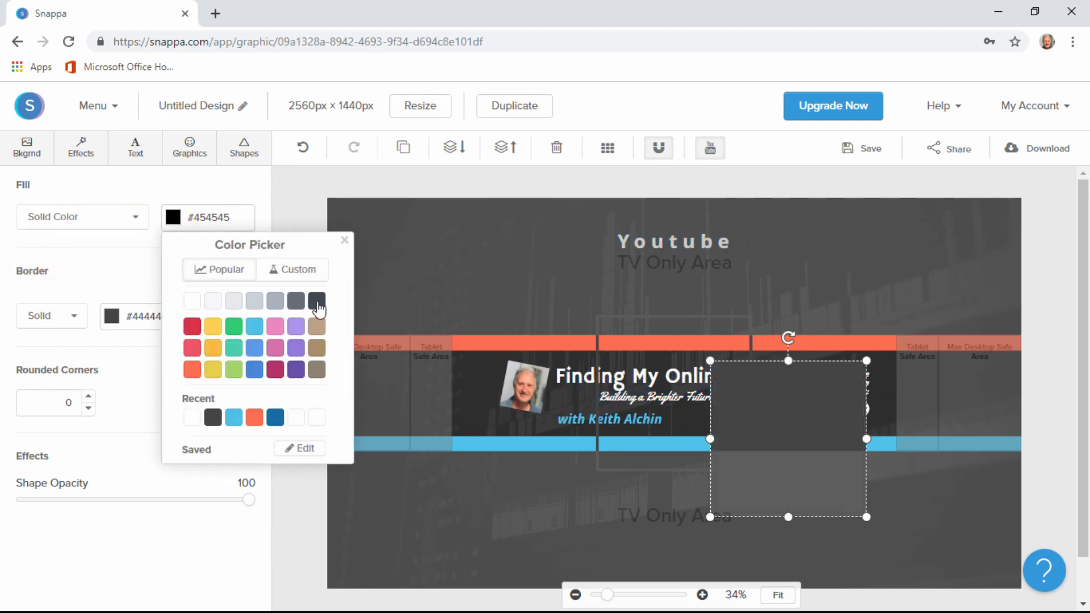
pyautogui.click(191, 300)
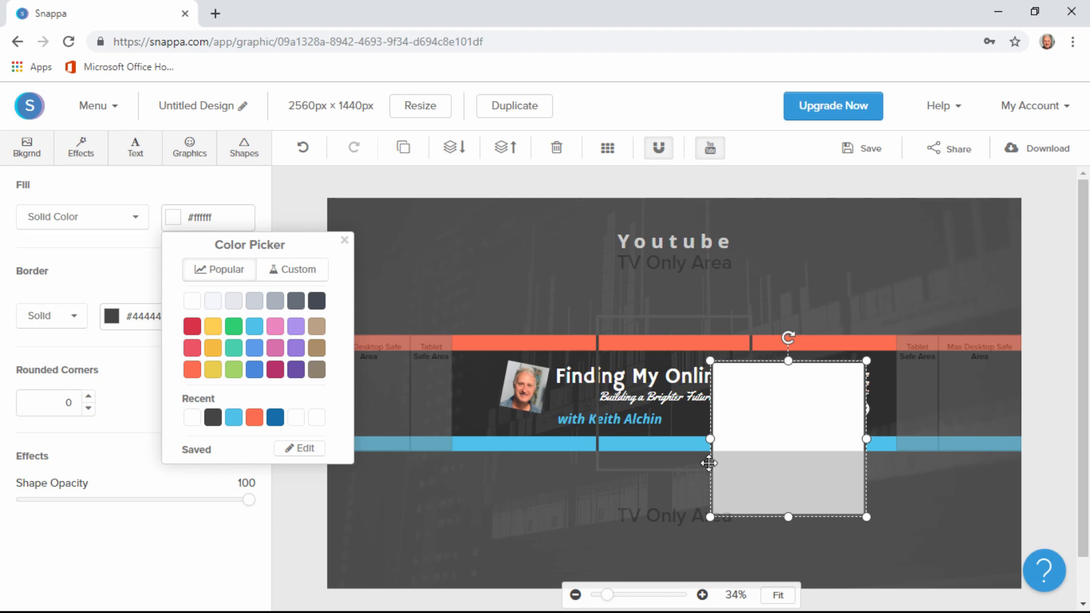
# Shrink the white square to about half its size and move it above the banner, over the social media block.
pyautogui.moveTo(866, 516); pyautogui.dragTo(793, 445)
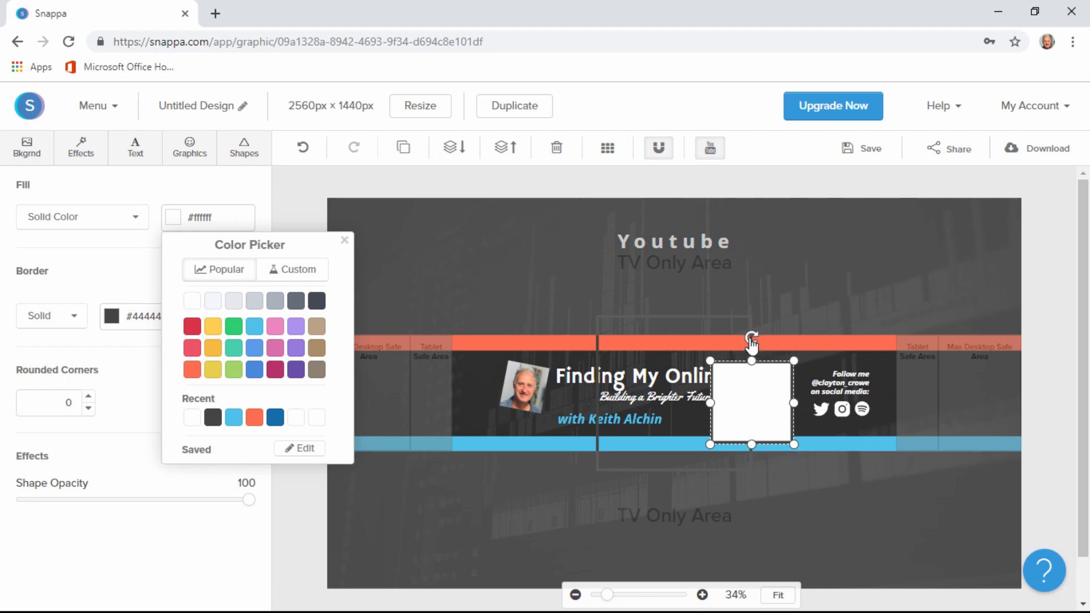
pyautogui.moveTo(749, 382); pyautogui.dragTo(851, 279)
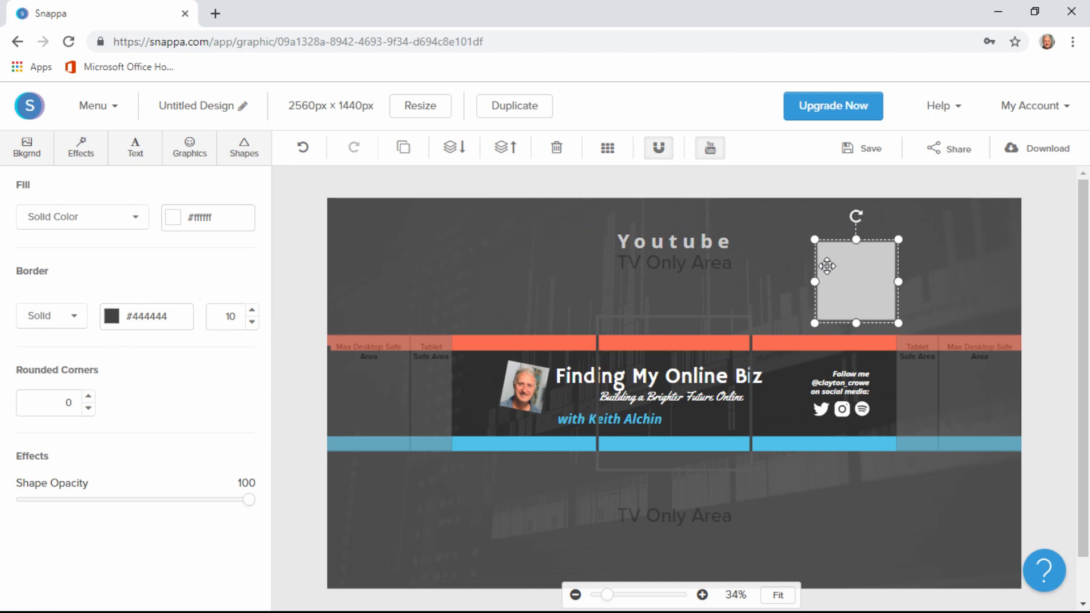
pyautogui.moveTo(851, 271); pyautogui.dragTo(852, 271)
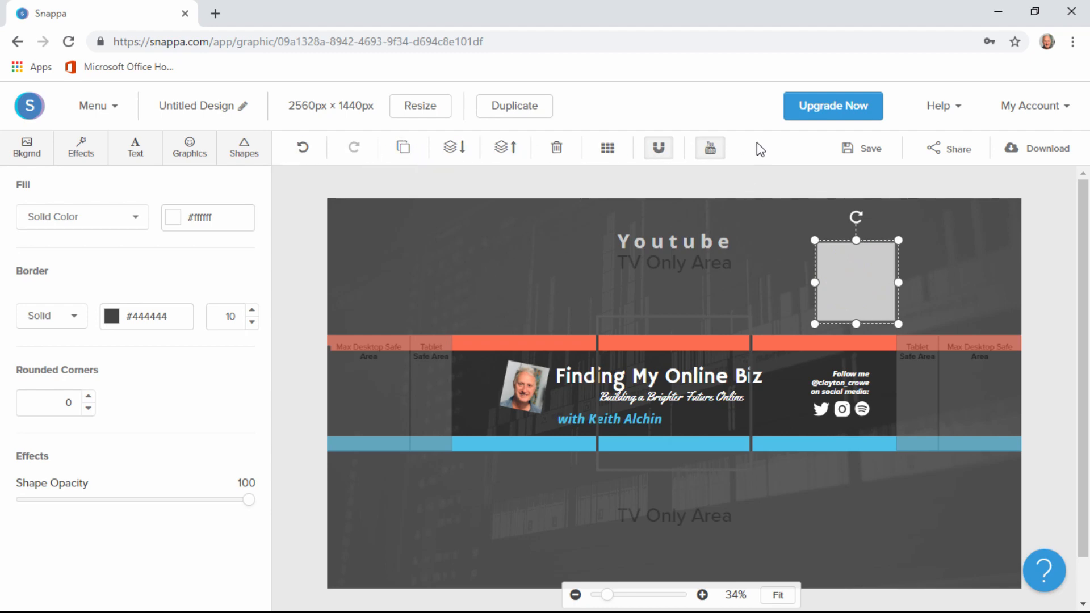
# Give the unfilled square outline in the center of the banner a solid color fill in white, #ffffff.
pyautogui.click(244, 152)
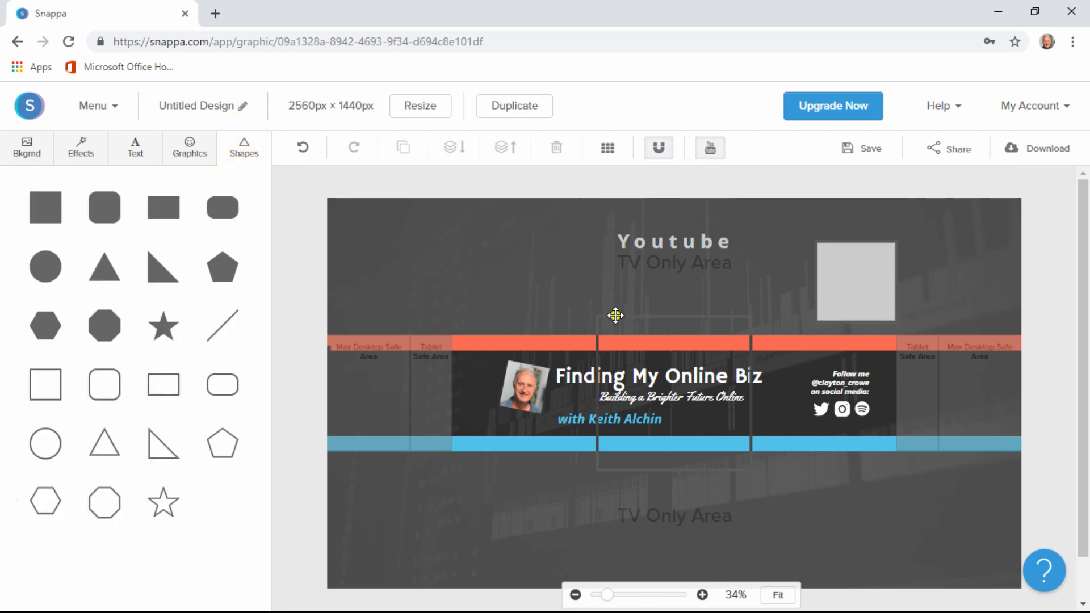
pyautogui.click(615, 315)
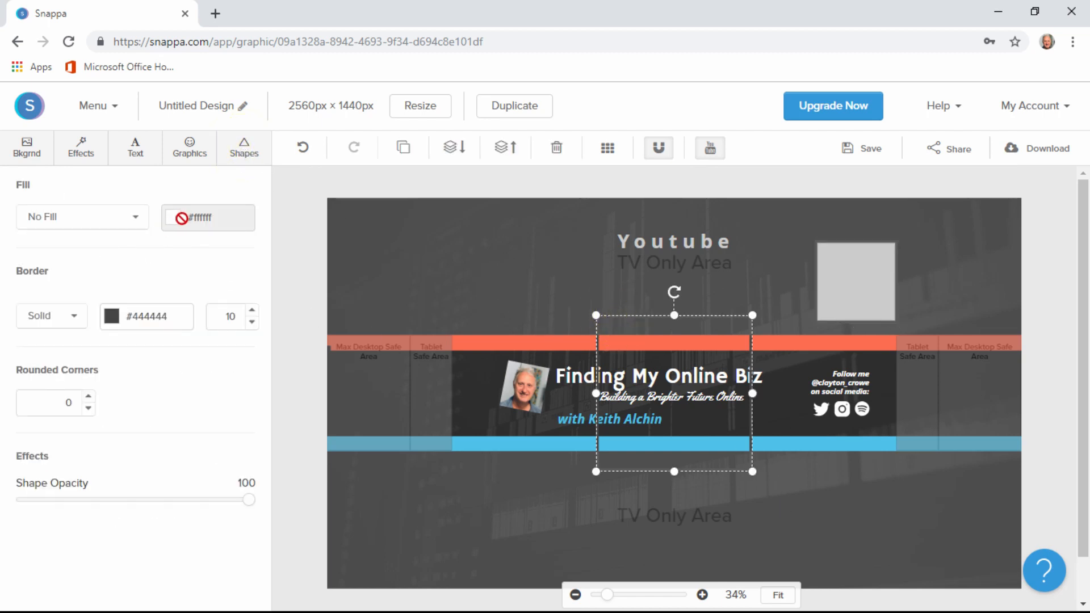
pyautogui.click(149, 224)
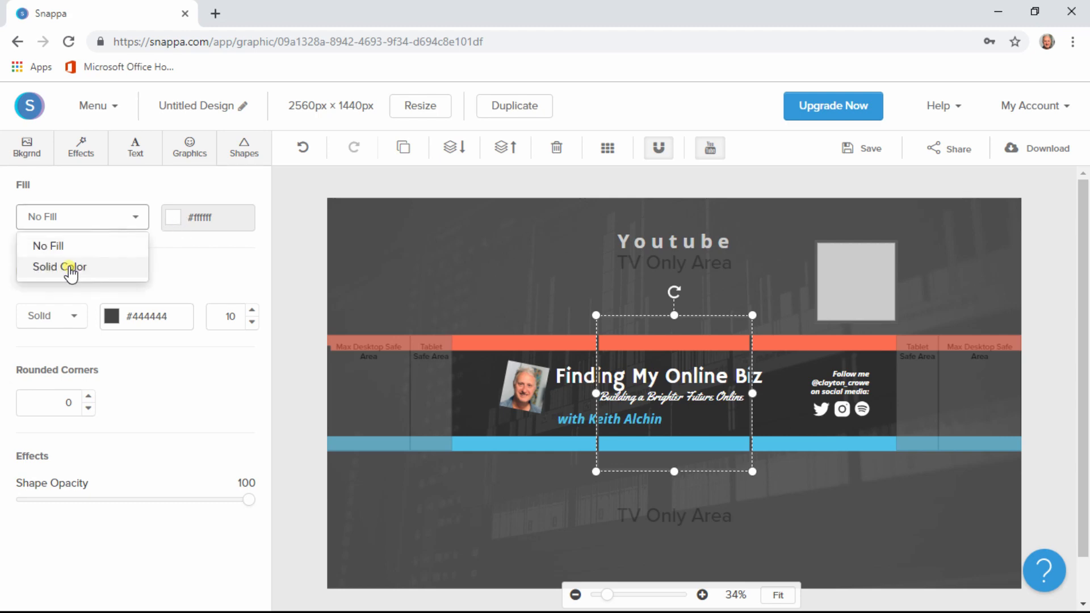
pyautogui.click(68, 270)
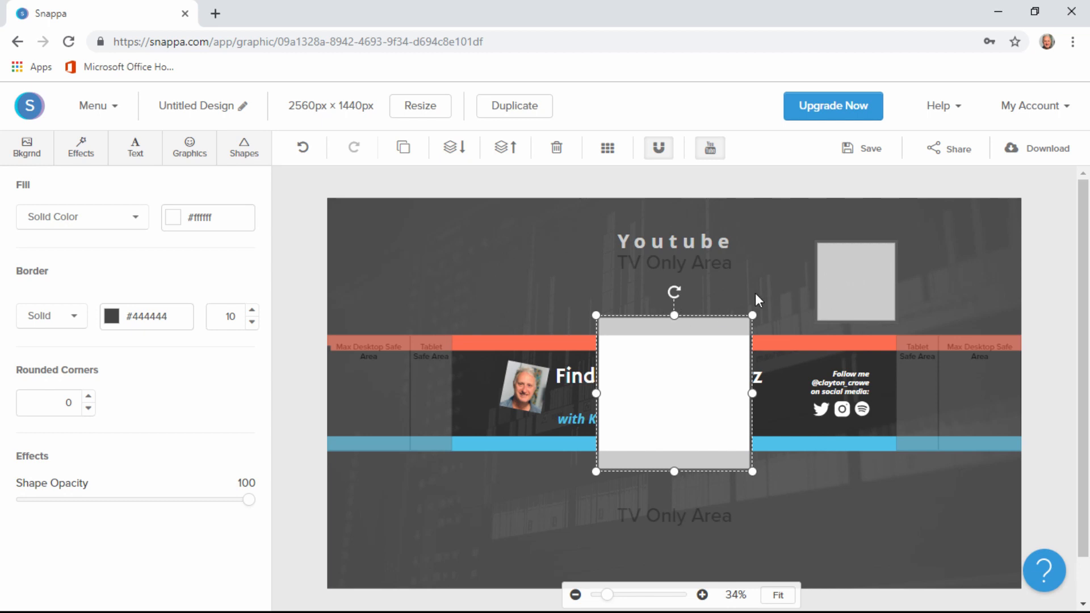
# Tilt the central white square clockwise and shrink it to a little over half its size.
pyautogui.moveTo(672, 296); pyautogui.dragTo(702, 307)
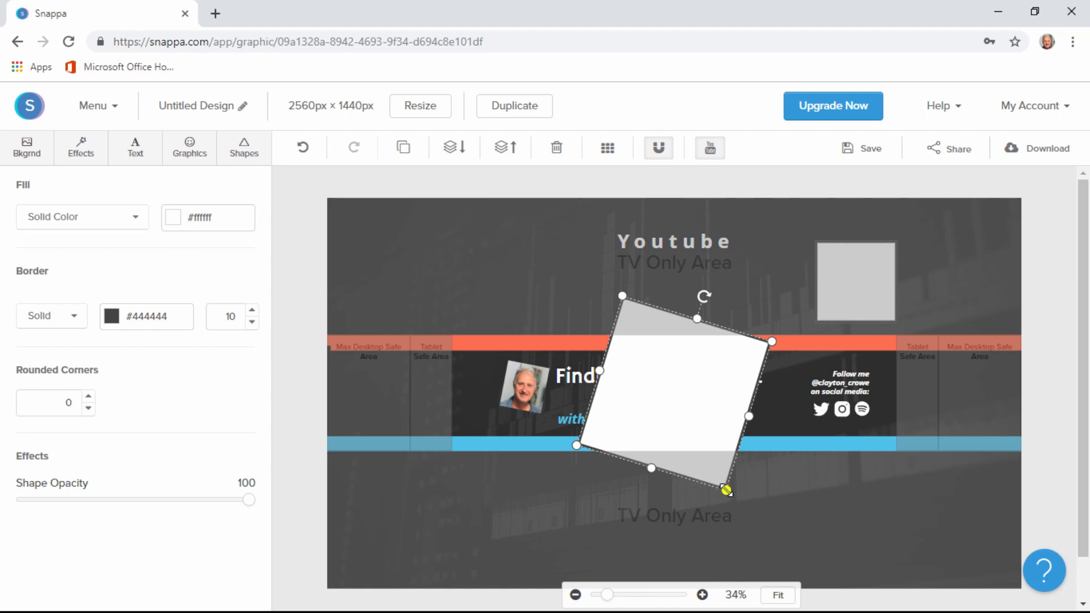
pyautogui.moveTo(726, 489); pyautogui.dragTo(676, 404)
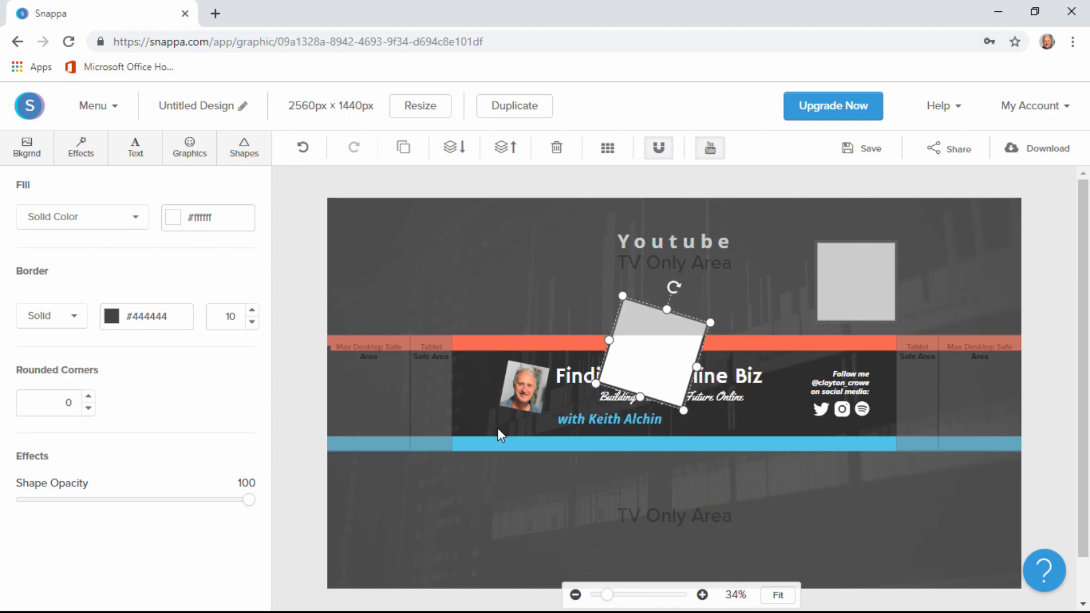
# Place the portrait on the tilted white square at a matching angle and move its layer forward, in front of the square.
pyautogui.moveTo(514, 392); pyautogui.dragTo(652, 346)
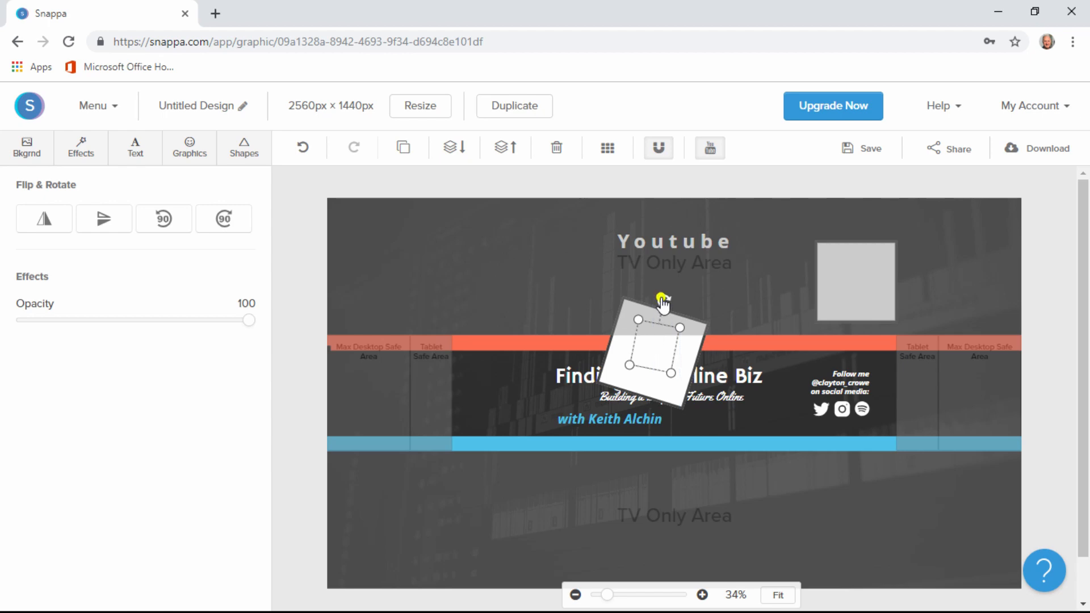
pyautogui.moveTo(662, 302); pyautogui.dragTo(669, 305)
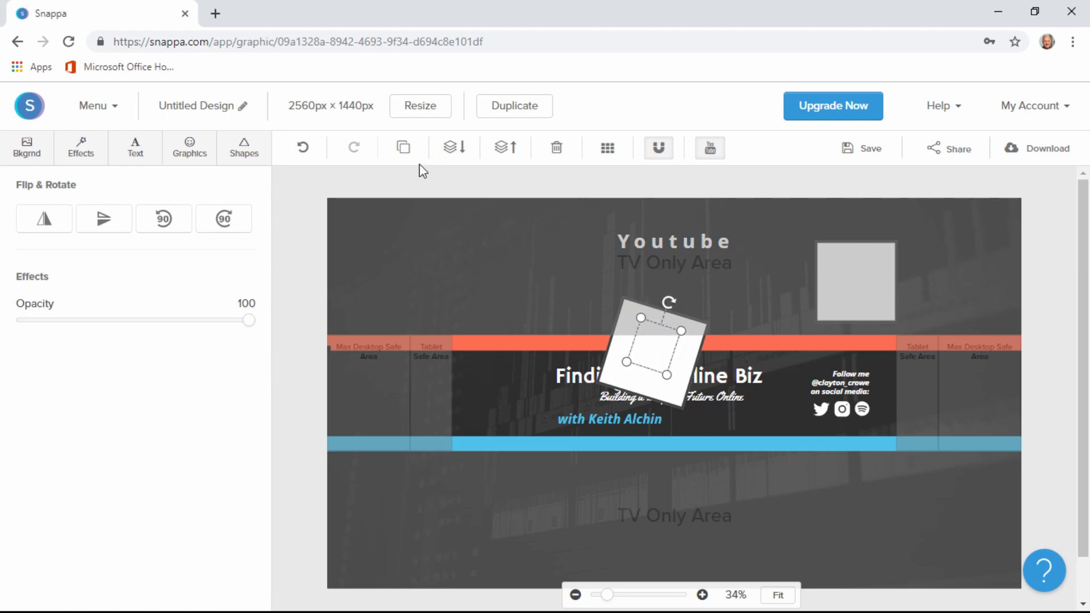
pyautogui.click(504, 151)
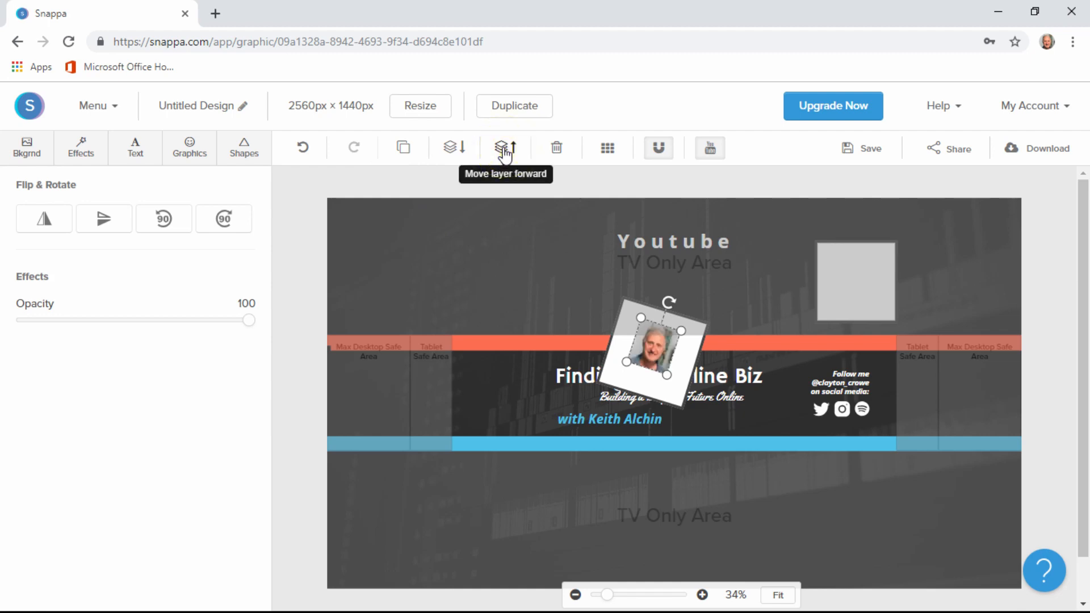
pyautogui.click(504, 152)
# Enlarge the portrait to nearly fill the white square and narrow the square so it frames the photo closely.
pyautogui.moveTo(667, 376); pyautogui.dragTo(661, 351)
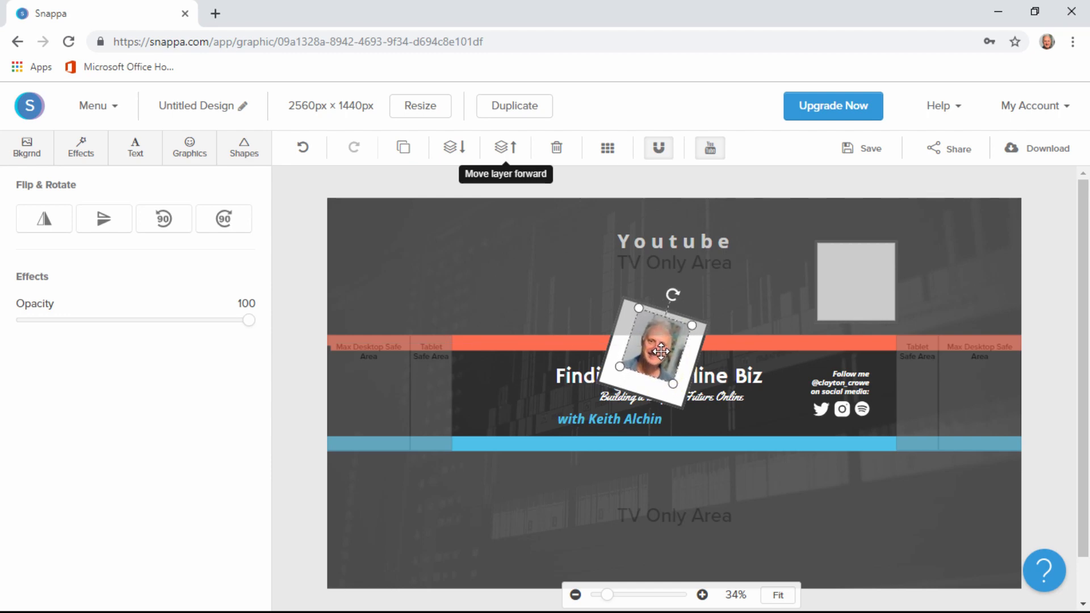
pyautogui.click(672, 295)
pyautogui.moveTo(620, 367); pyautogui.dragTo(600, 374)
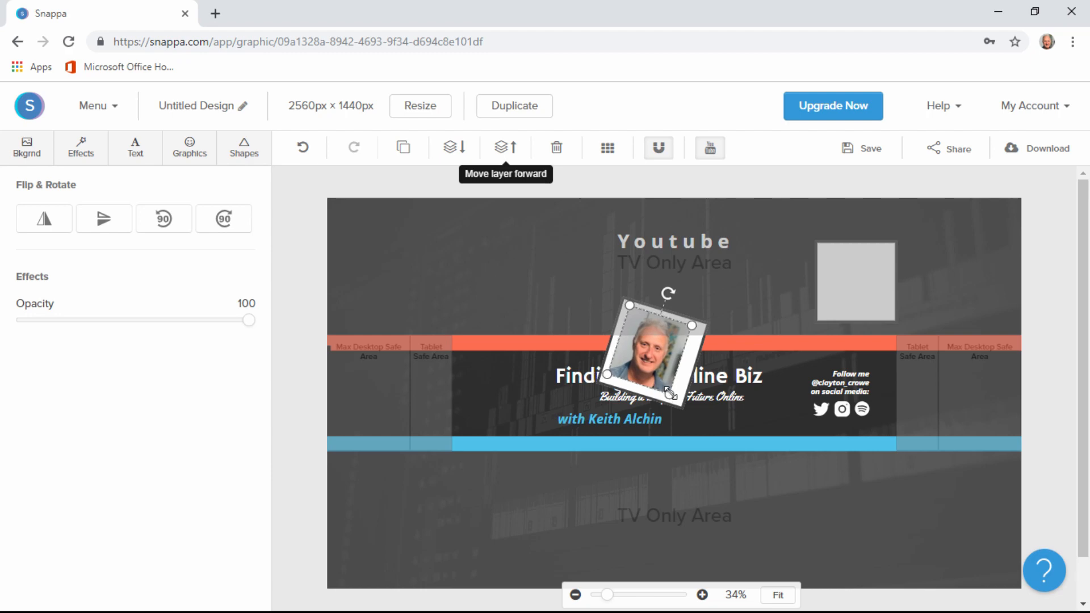
pyautogui.click(690, 364)
pyautogui.moveTo(698, 367); pyautogui.dragTo(678, 367)
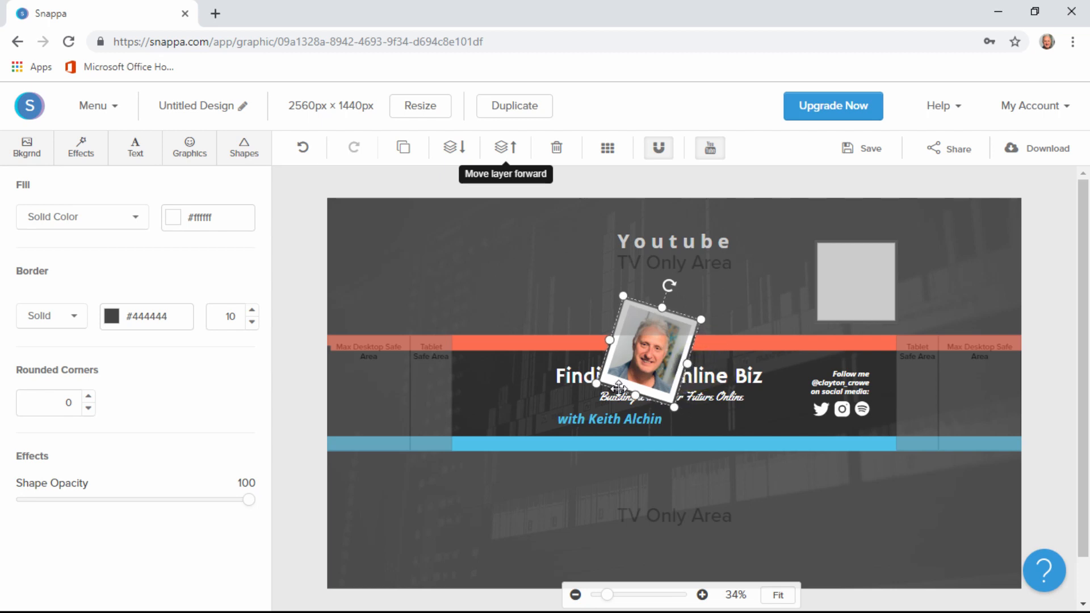
# Fine-tune the portrait's tilt and extend the white frame's lower edge to leave a deeper margin beneath the photo.
pyautogui.click(630, 353)
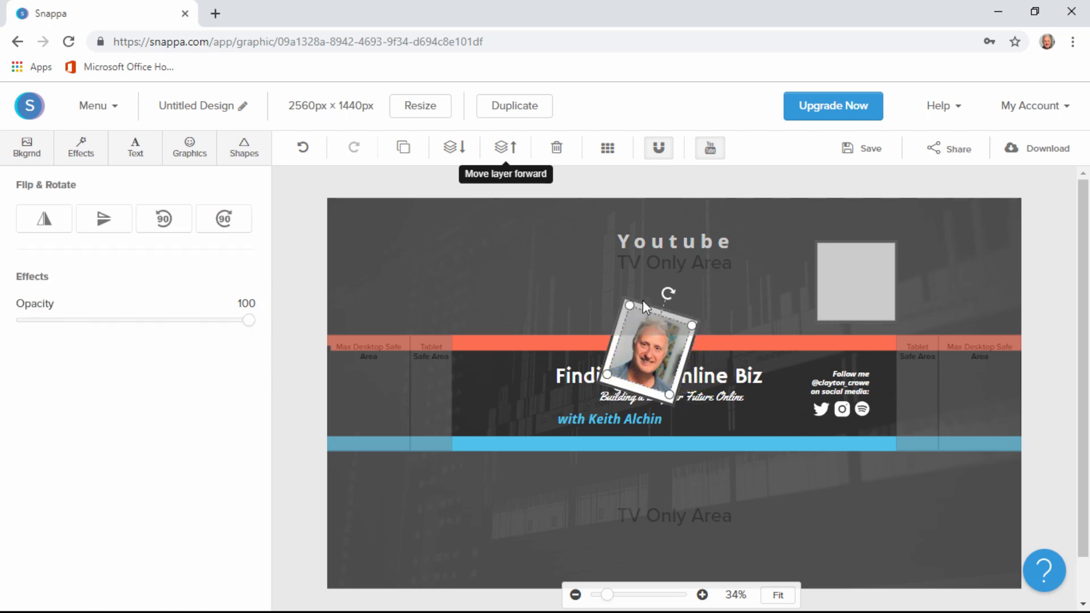
pyautogui.click(667, 293)
pyautogui.moveTo(664, 296); pyautogui.dragTo(663, 297)
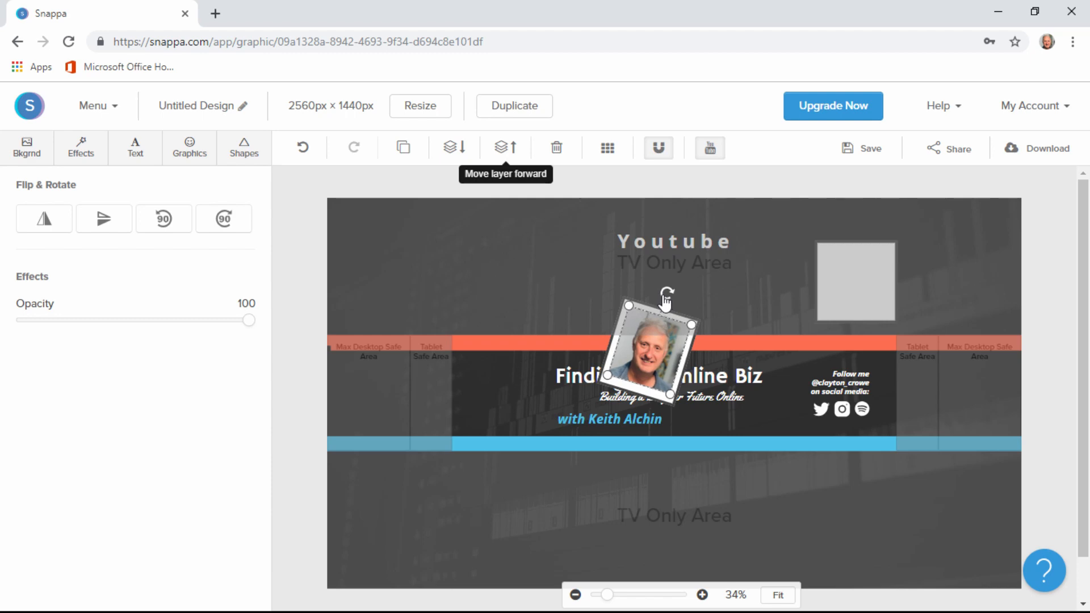
pyautogui.click(631, 397)
pyautogui.moveTo(632, 397); pyautogui.dragTo(629, 404)
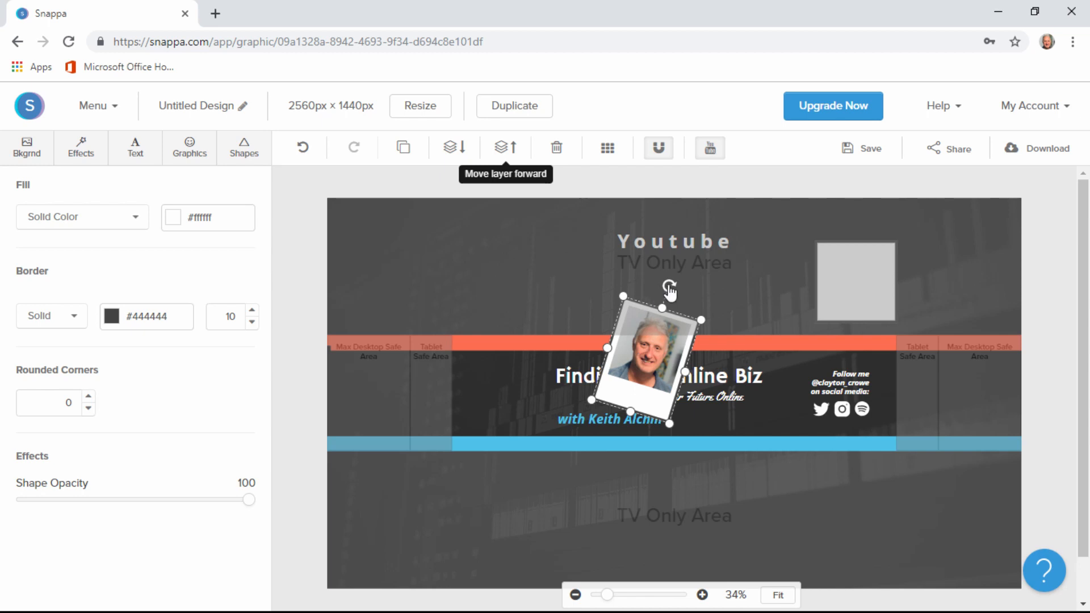
# Rotate the white frame and the portrait back upright so both stand straight.
pyautogui.moveTo(670, 291); pyautogui.dragTo(645, 271)
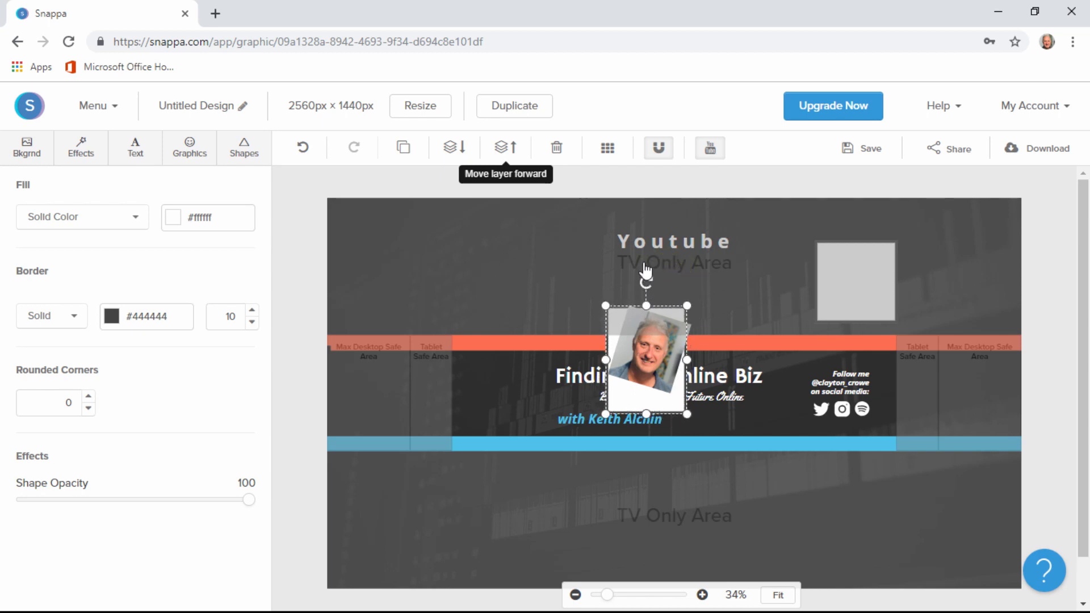
pyautogui.click(642, 355)
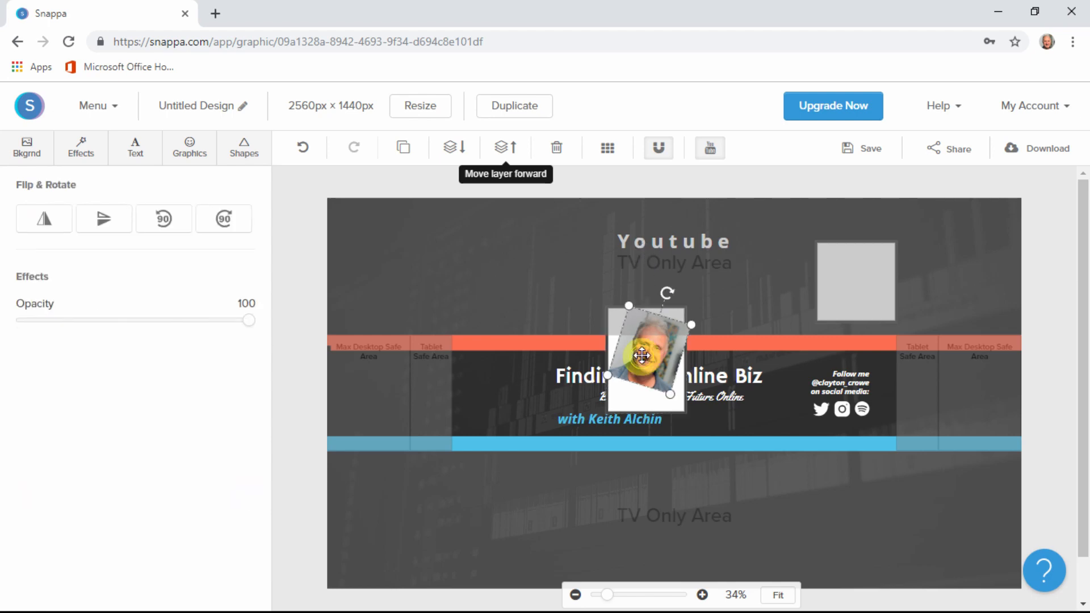
pyautogui.moveTo(667, 295); pyautogui.dragTo(650, 289)
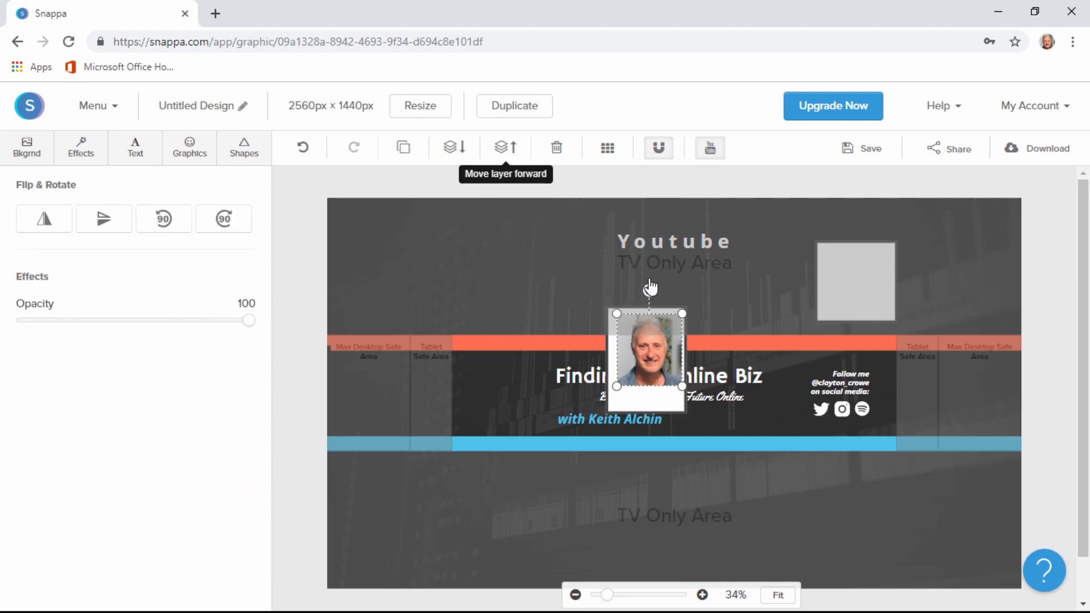
# Center and slightly enlarge the portrait within the white frame, and shorten the frame's lower margin.
pyautogui.moveTo(642, 341); pyautogui.dragTo(640, 341)
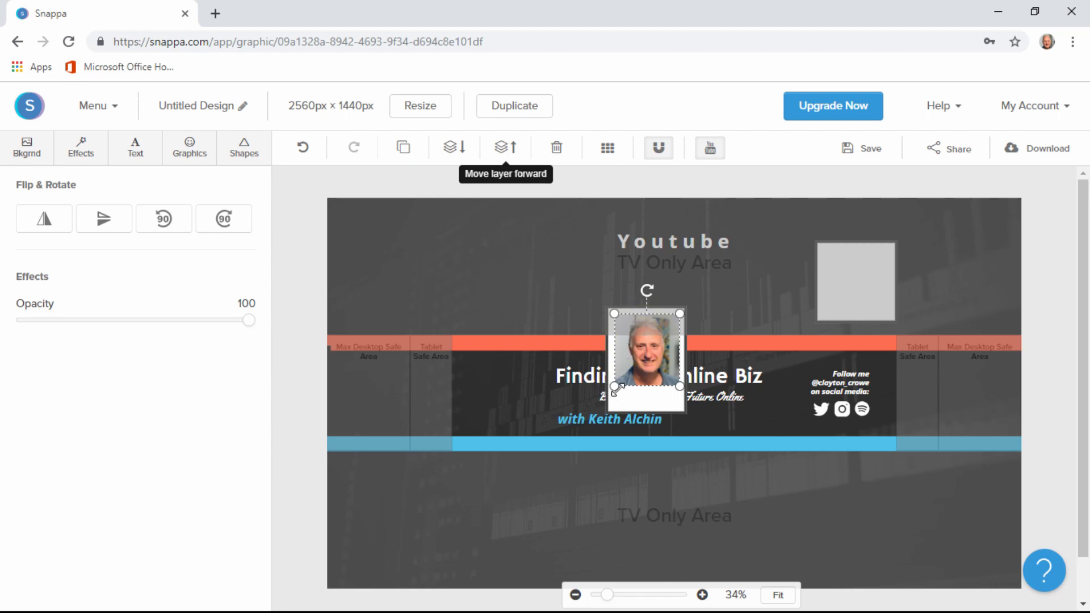
pyautogui.moveTo(616, 386); pyautogui.dragTo(607, 393)
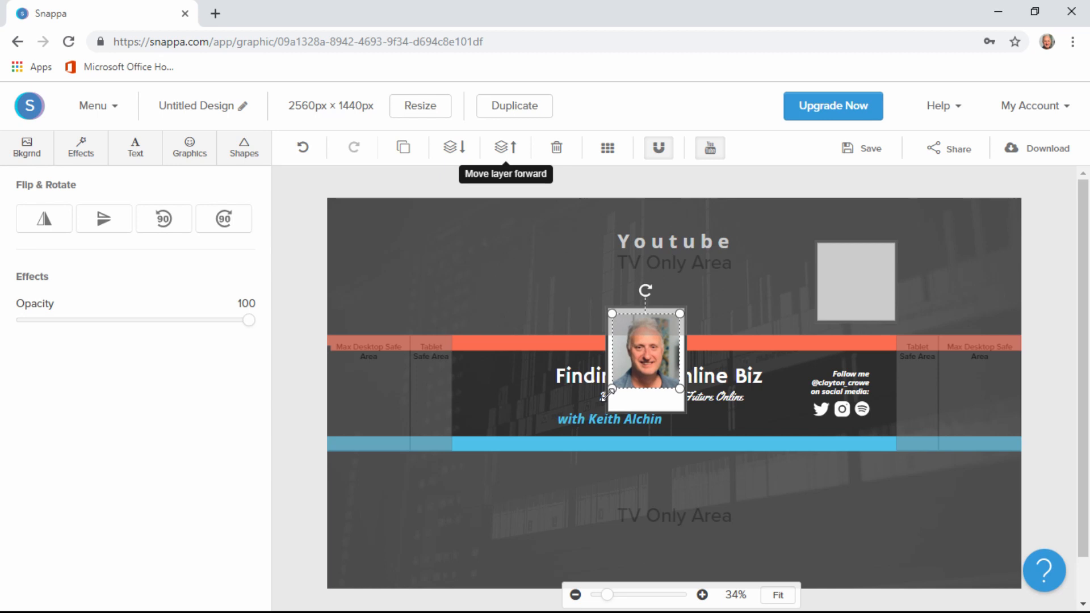
pyautogui.click(645, 410)
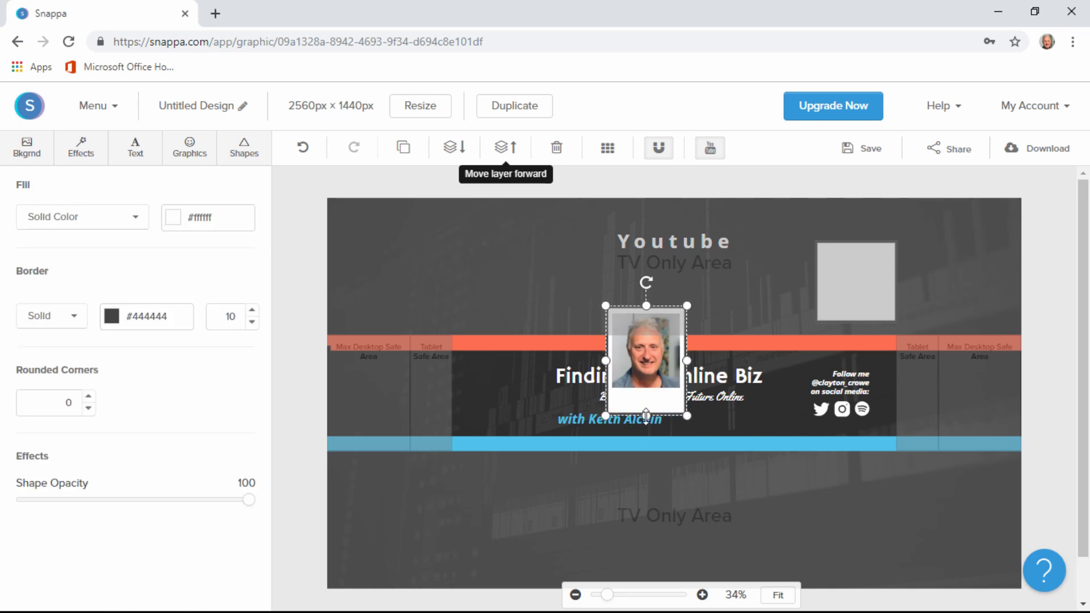
pyautogui.moveTo(646, 416); pyautogui.dragTo(646, 397)
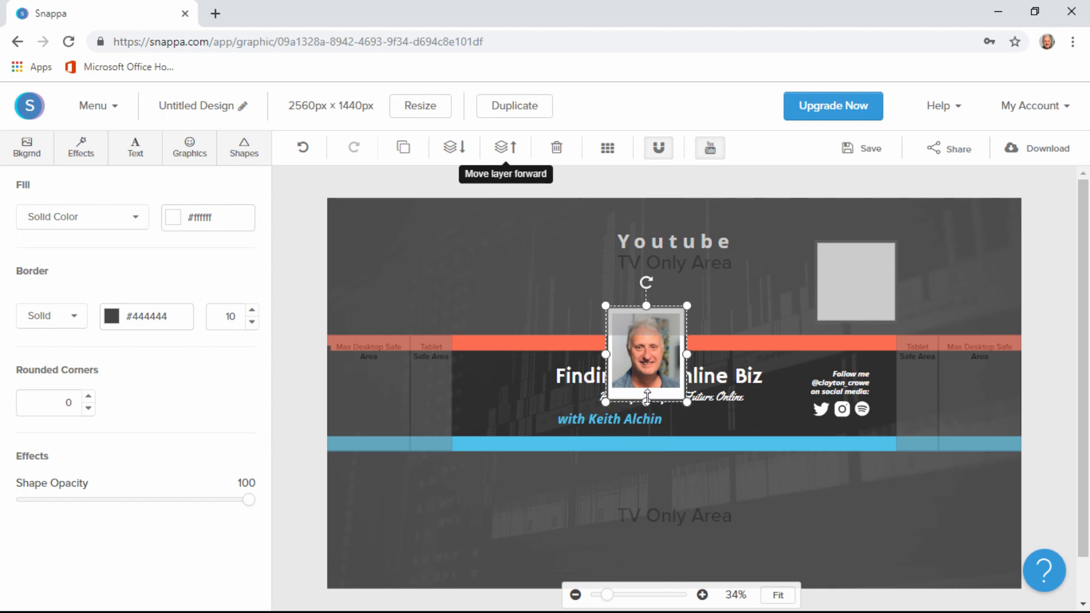
# Try to select the portrait and its white frame together with an area selection.
pyautogui.click(639, 357)
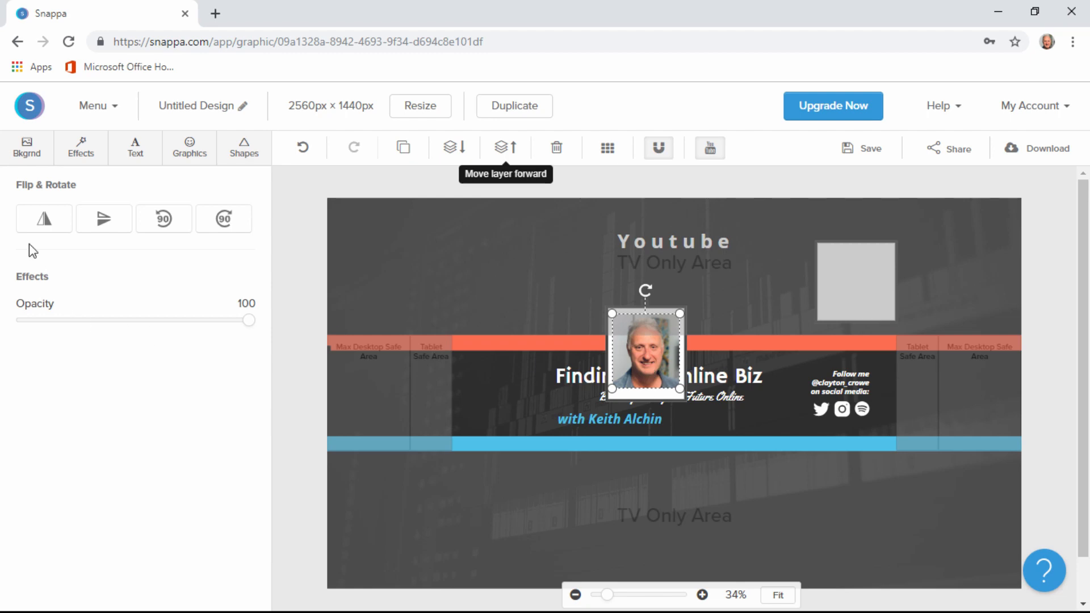
pyautogui.click(563, 278)
pyautogui.moveTo(564, 280); pyautogui.dragTo(679, 314)
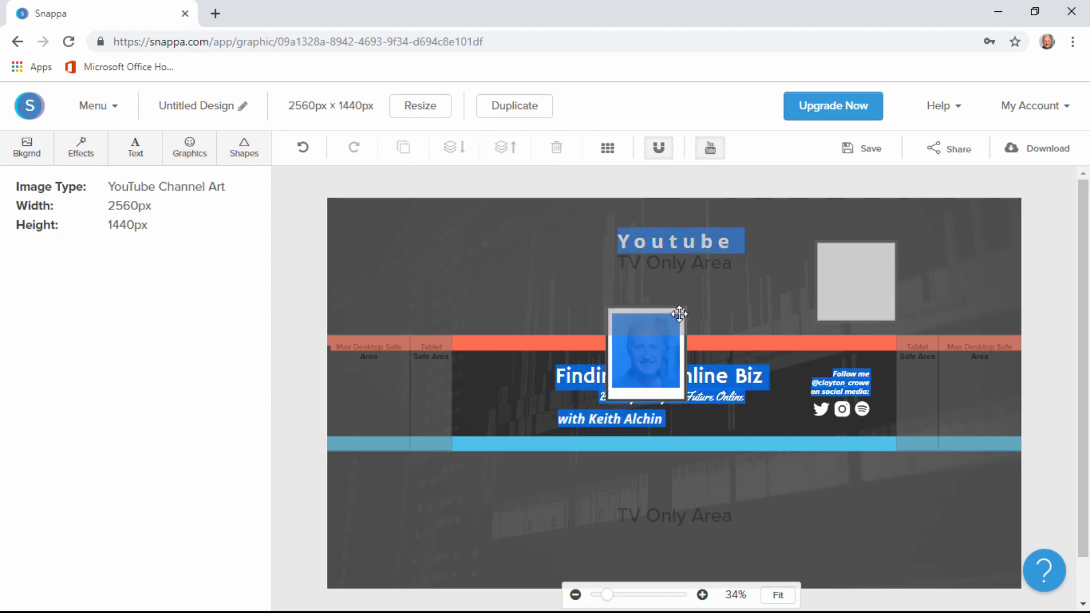
pyautogui.click(530, 268)
# Move the white frame and the portrait above the banner, beside the "Youtube" text, and enlarge the portrait slightly within it.
pyautogui.click(631, 311)
pyautogui.moveTo(631, 312); pyautogui.dragTo(507, 229)
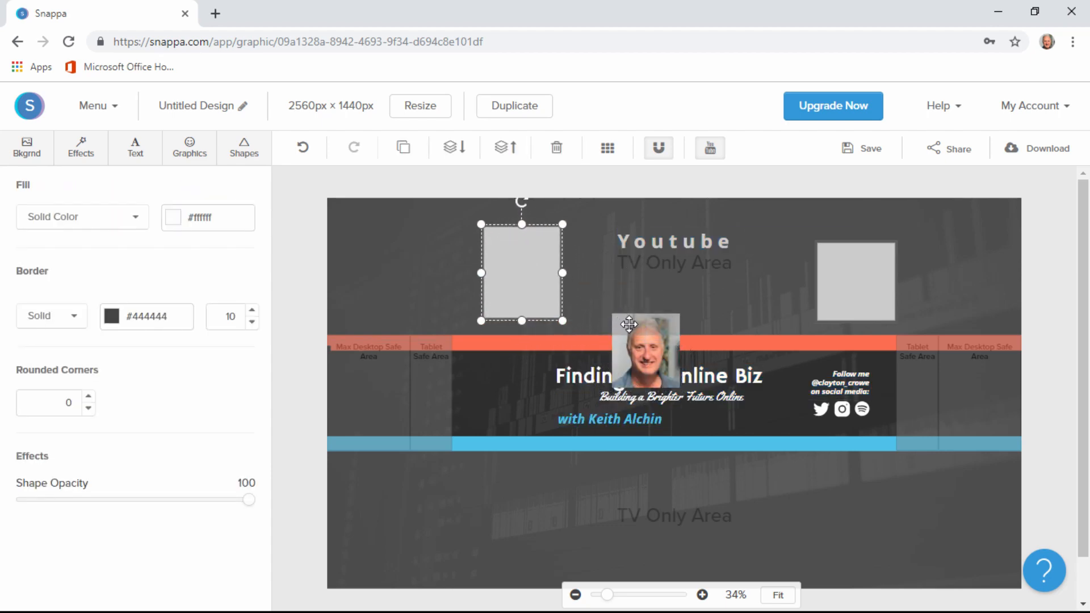
pyautogui.moveTo(629, 323); pyautogui.dragTo(507, 240)
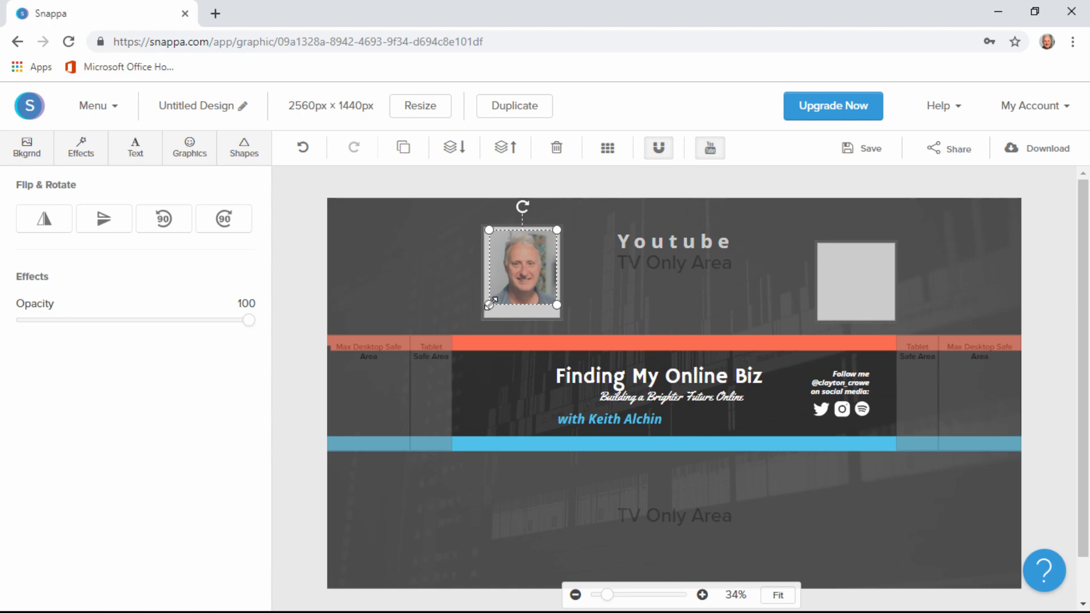
pyautogui.moveTo(489, 304); pyautogui.dragTo(481, 310)
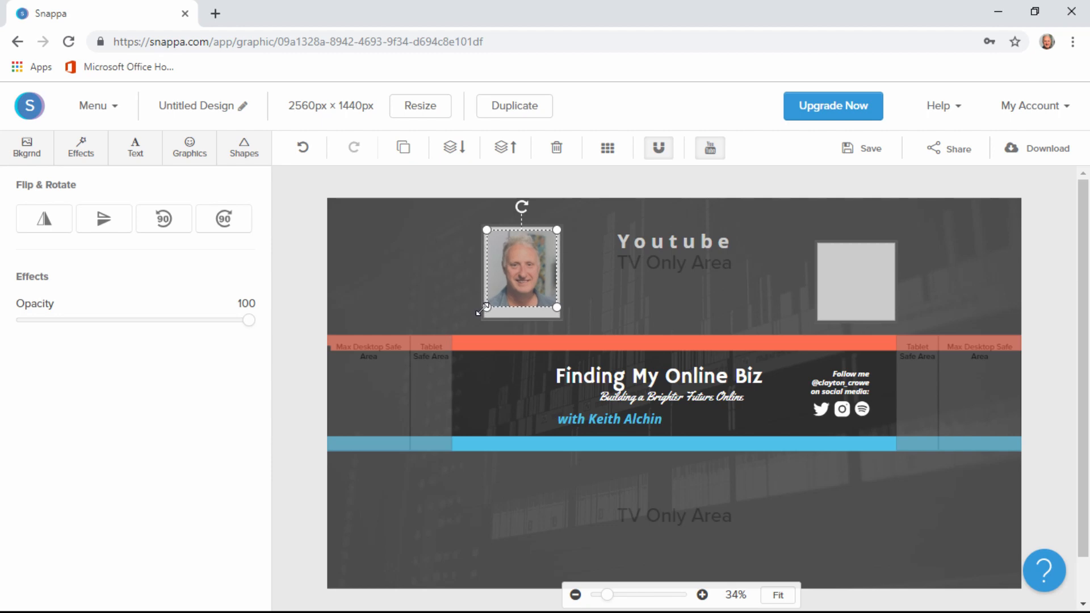
# Select the portrait and its white frame together as a multiple selection.
pyautogui.click(437, 226)
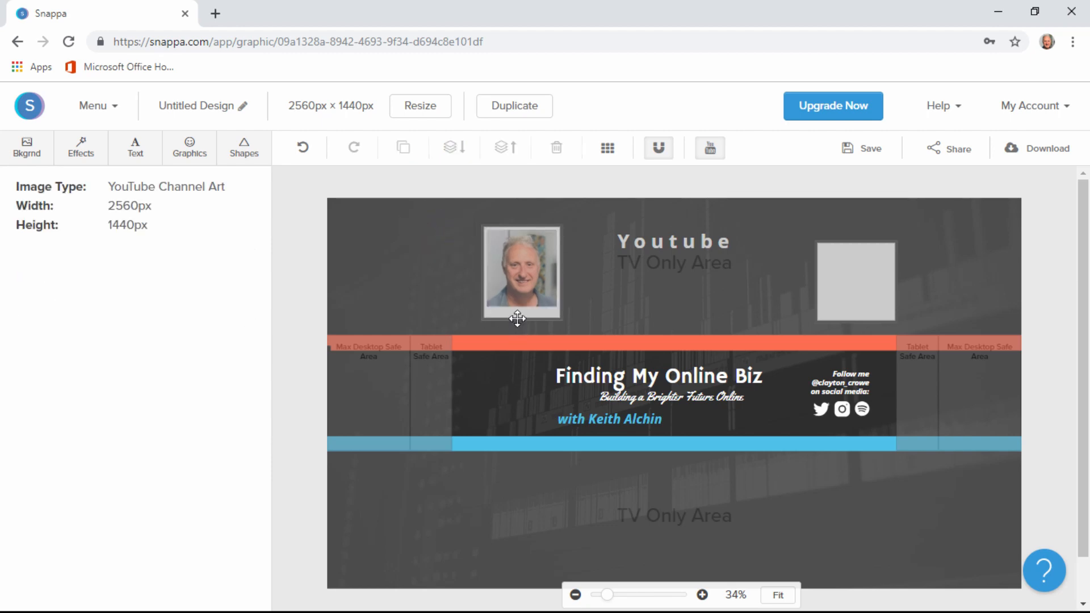
pyautogui.moveTo(454, 209); pyautogui.dragTo(458, 236)
pyautogui.click(539, 296)
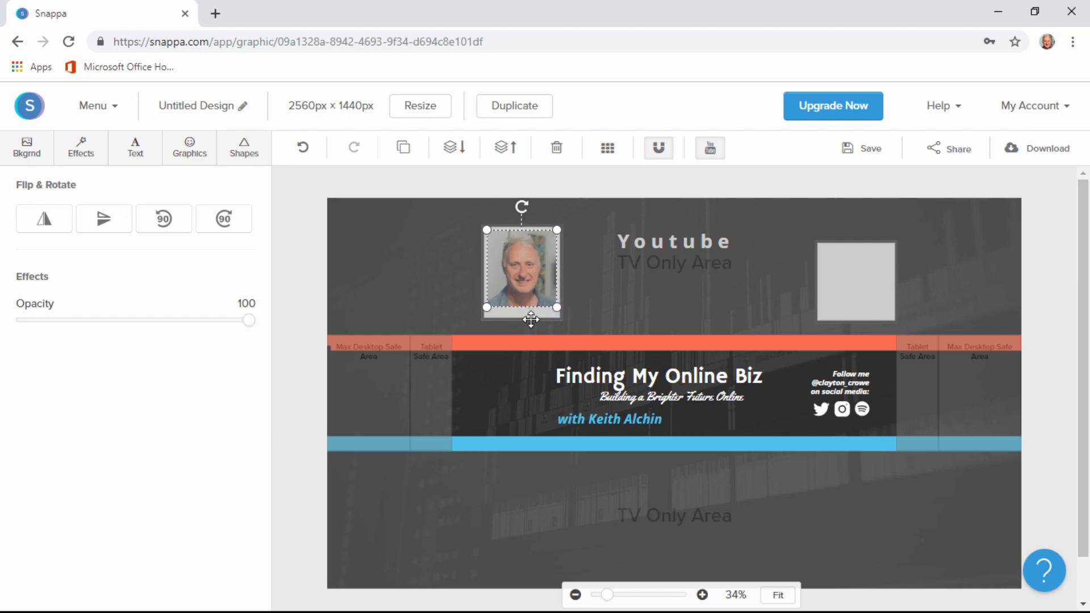
pyautogui.keyDown('shift'); pyautogui.click(533, 319); pyautogui.keyUp('shift')
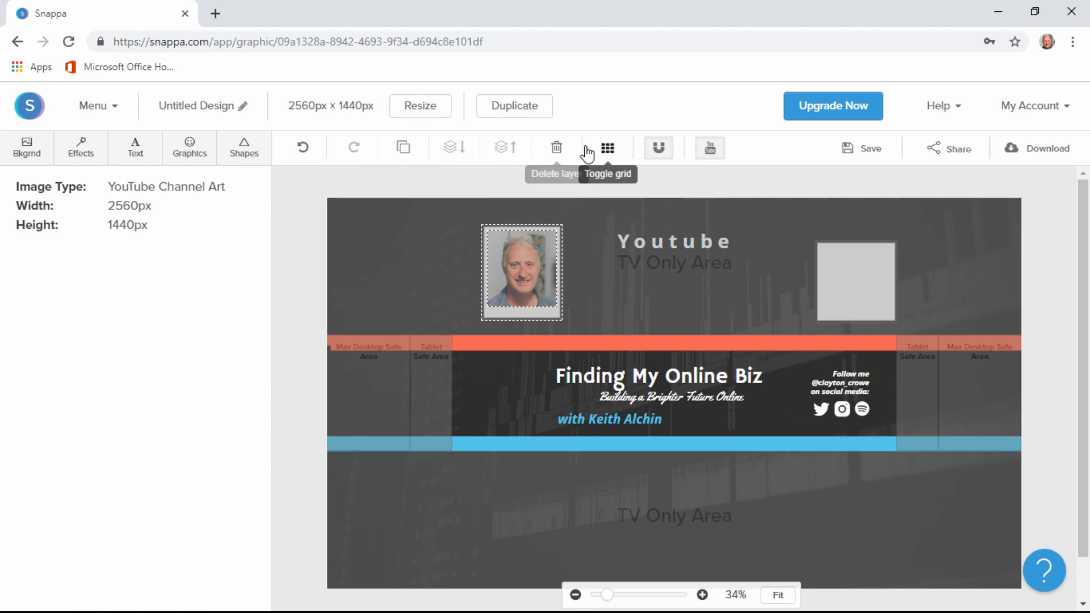
# Toggle the YouTube safe zone overlay to compare the design with and without it, leaving the overlay hidden.
pyautogui.click(659, 150)
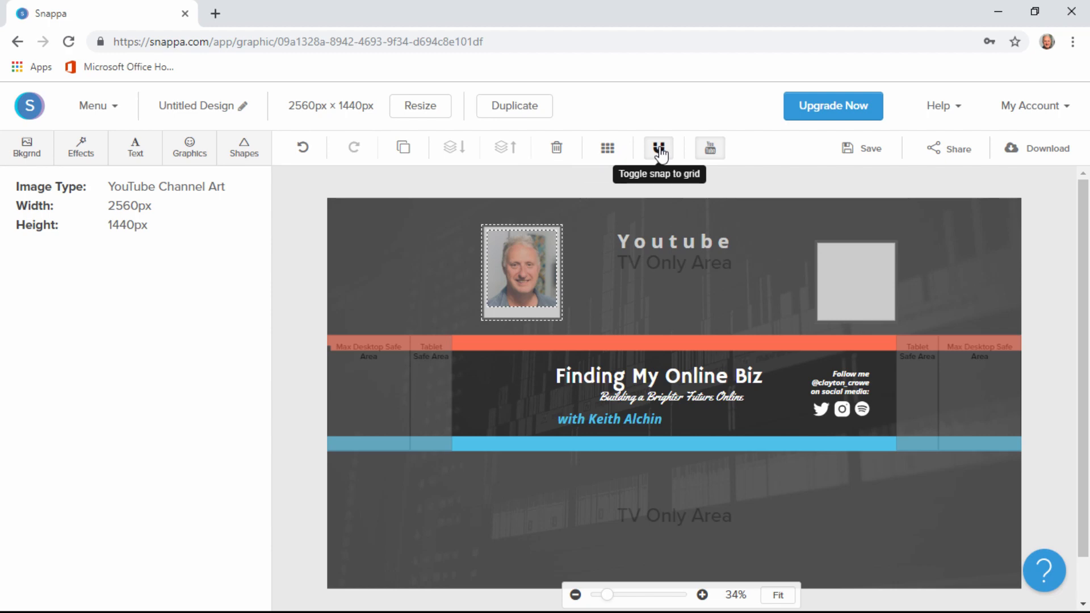
pyautogui.click(708, 151)
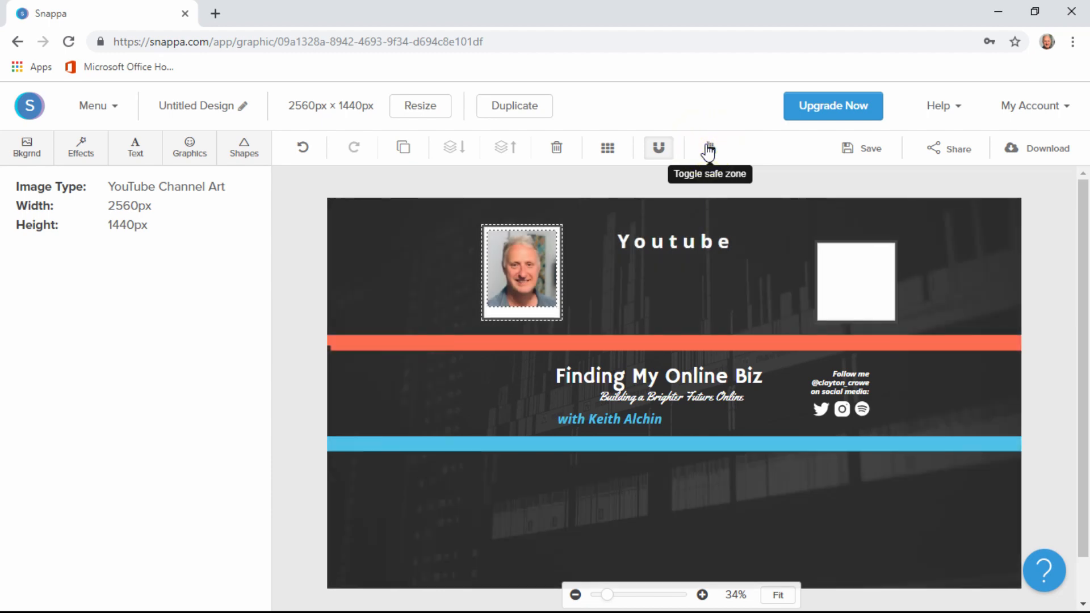
pyautogui.click(708, 151)
pyautogui.click(708, 151)
pyautogui.click(710, 152)
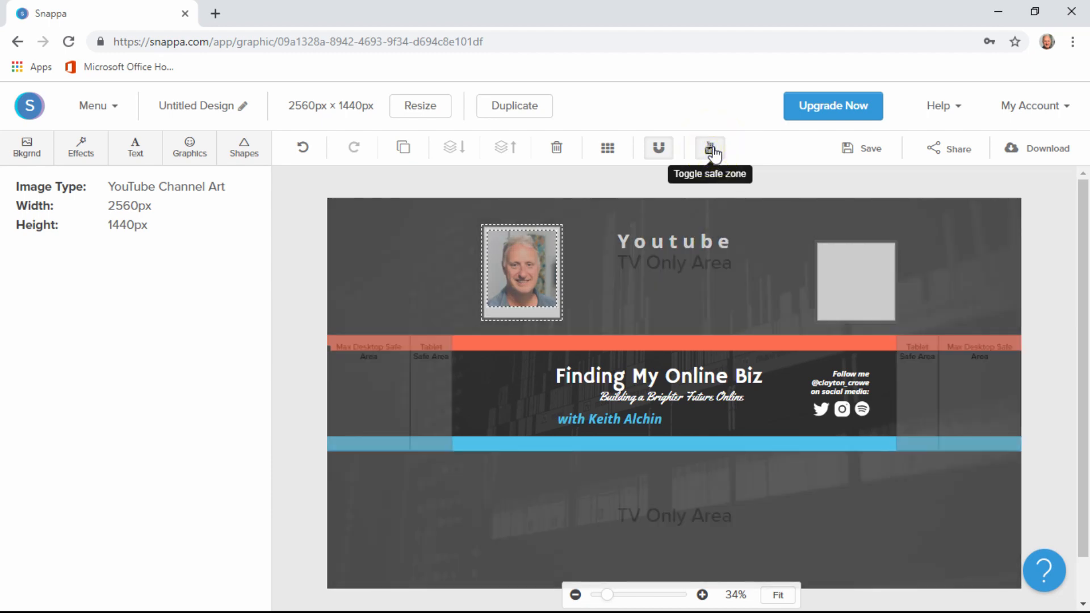
pyautogui.click(710, 152)
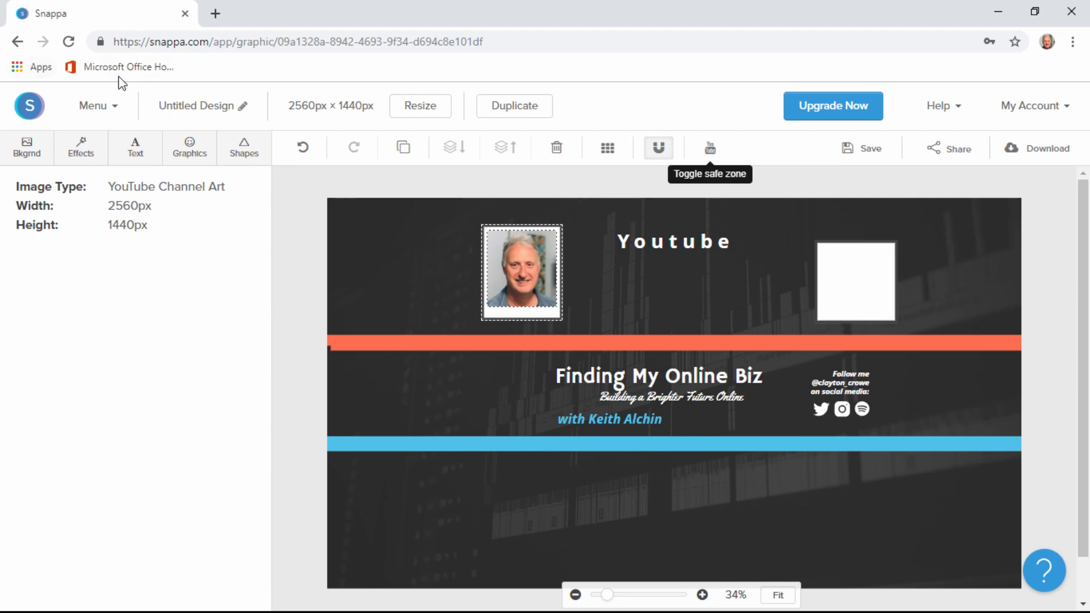
pyautogui.click(114, 112)
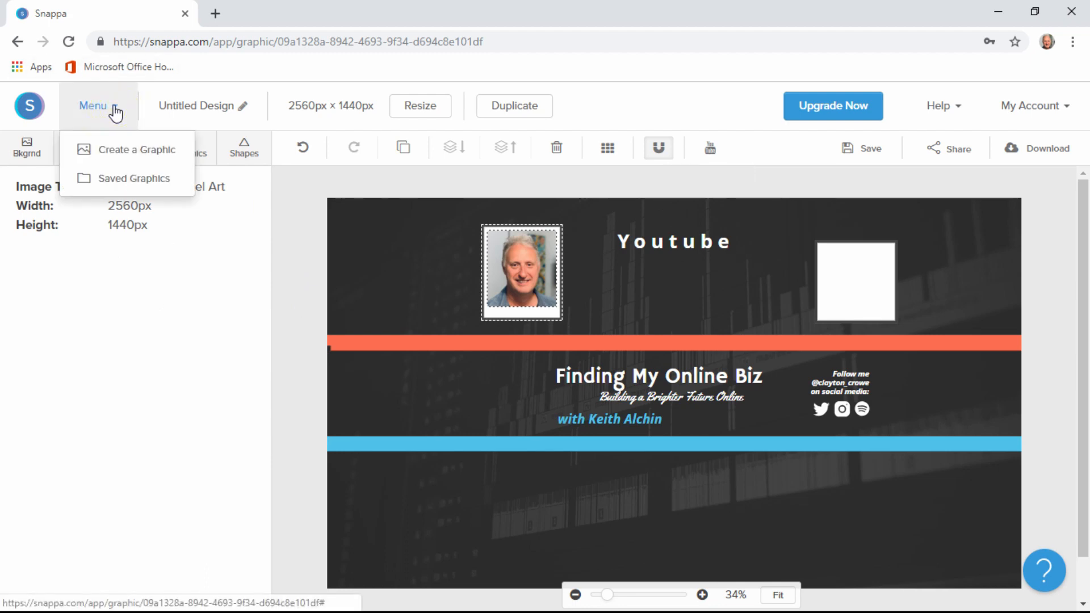
pyautogui.click(113, 110)
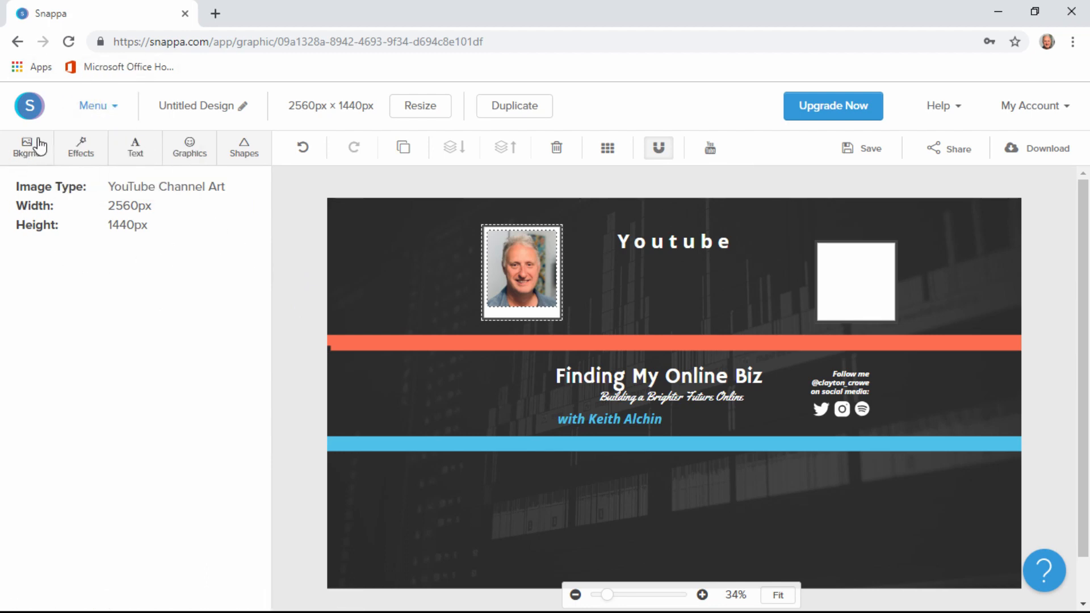
pyautogui.click(190, 153)
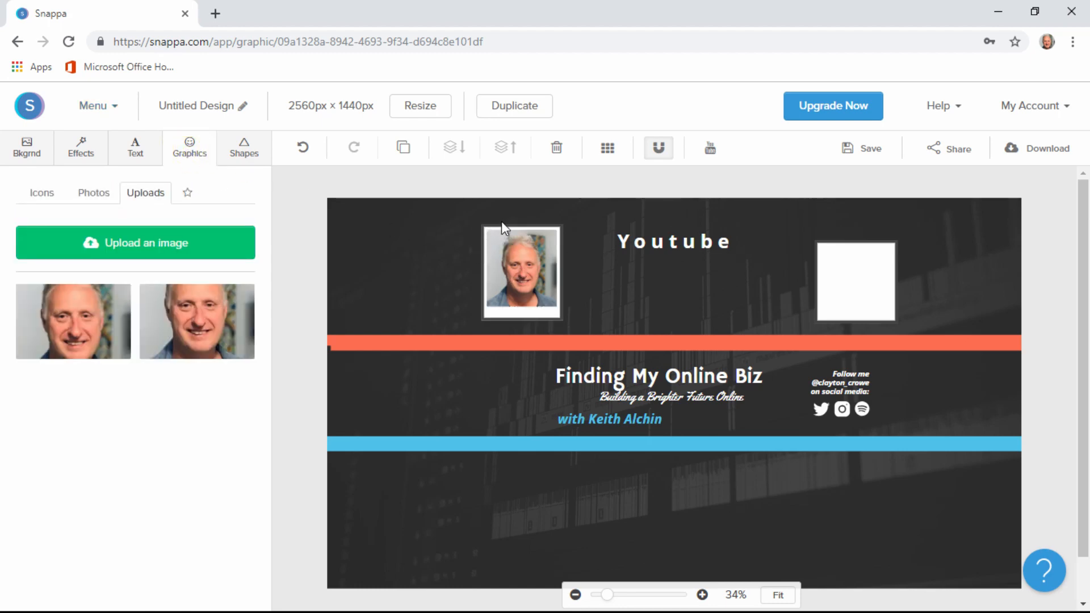
# Select the portrait and its white frame together and move them farther left of the "Youtube" text.
pyautogui.click(491, 244)
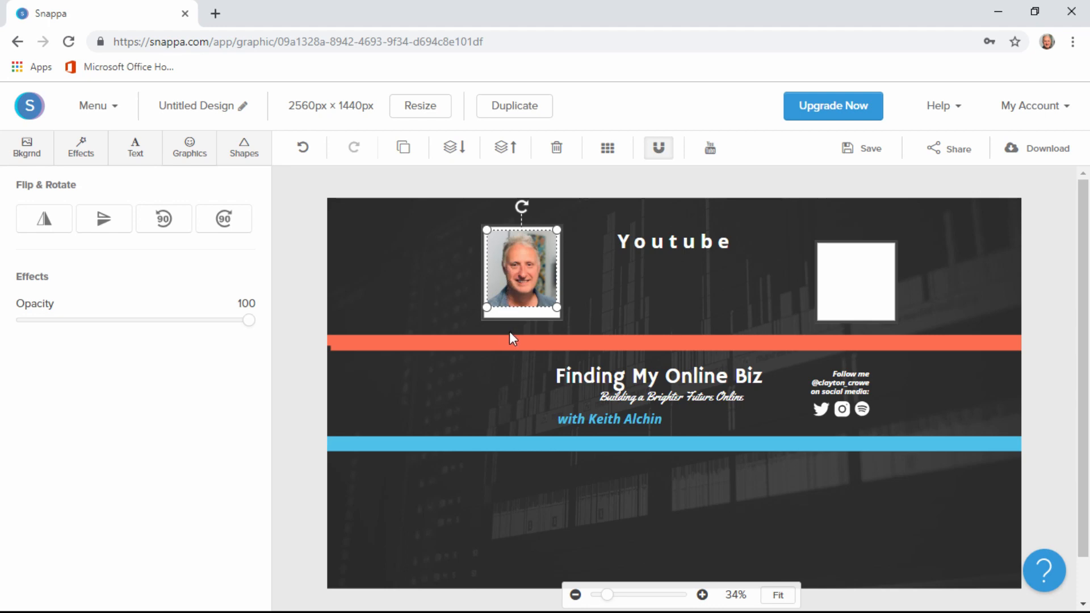
pyautogui.click(521, 315)
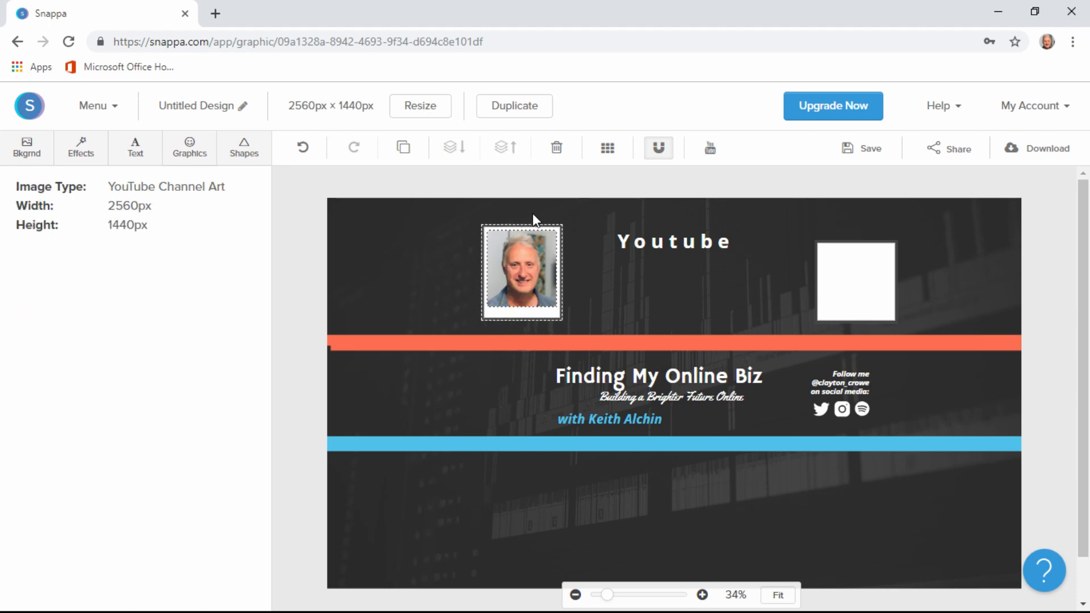
pyautogui.moveTo(520, 223); pyautogui.dragTo(460, 229)
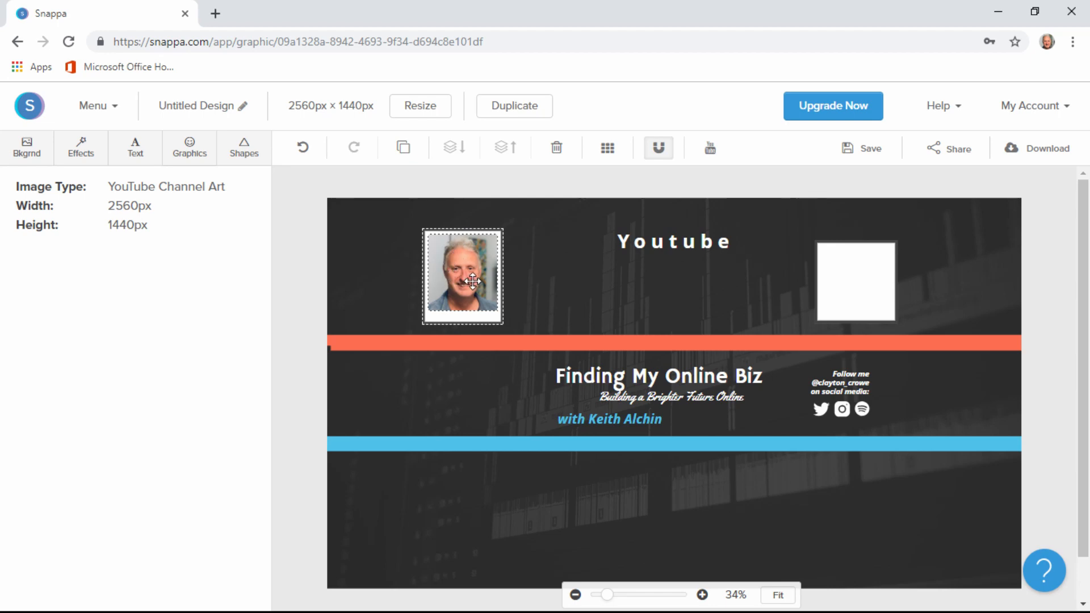
pyautogui.click(537, 278)
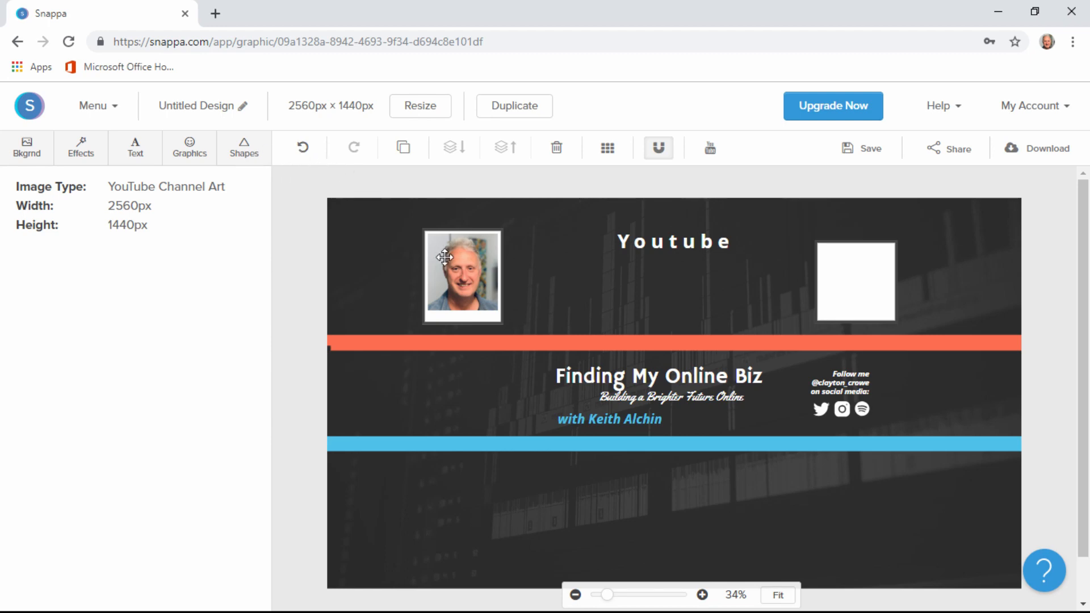
# Tilt the white frame slightly clockwise and rotate the portrait to match the frame's angle.
pyautogui.click(462, 318)
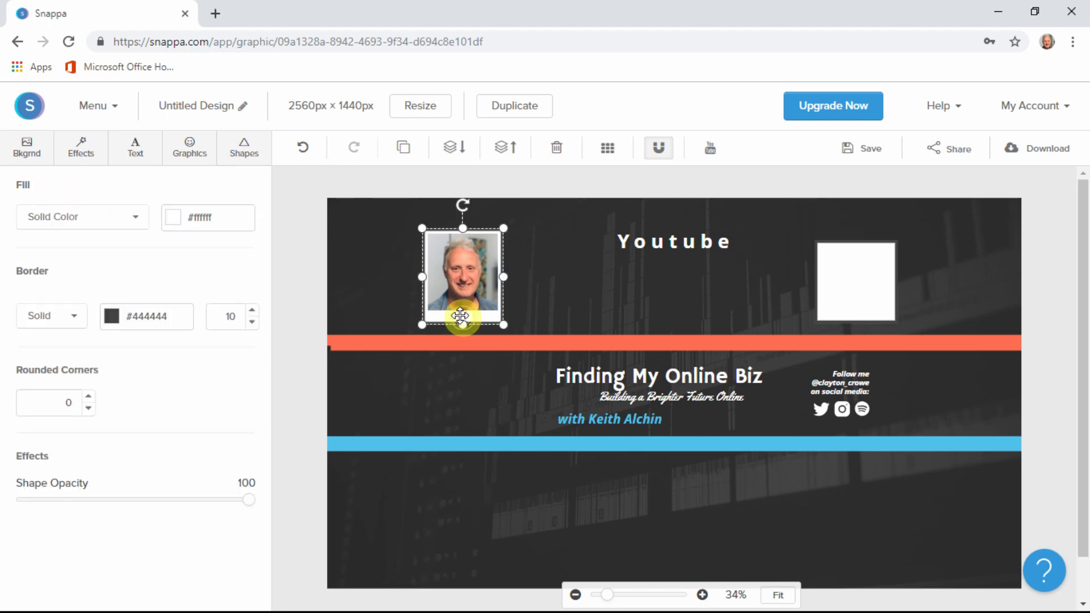
pyautogui.moveTo(464, 210); pyautogui.dragTo(483, 211)
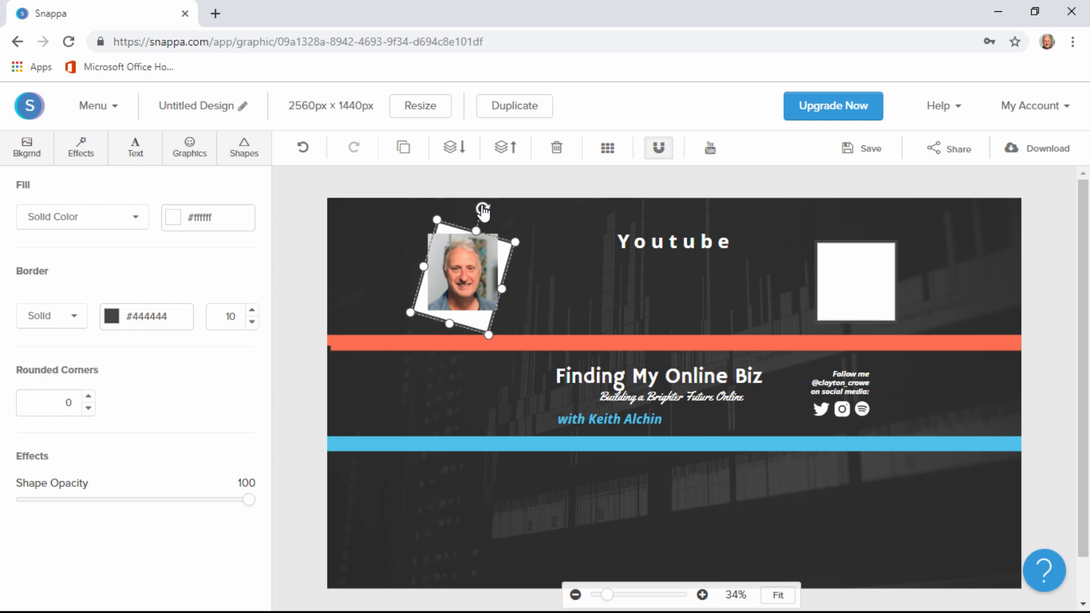
pyautogui.click(461, 250)
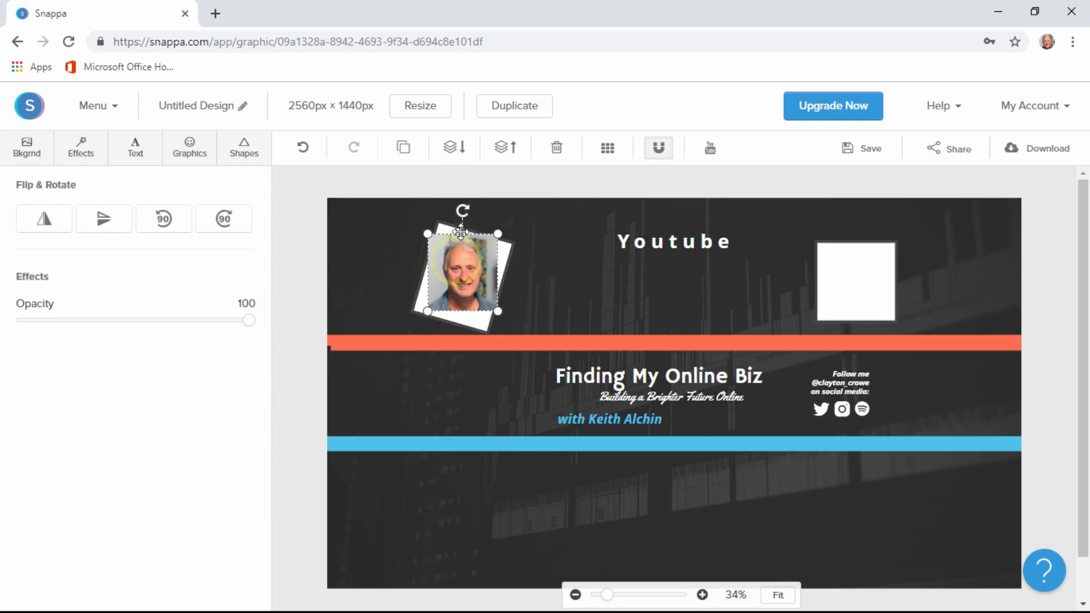
pyautogui.moveTo(463, 214); pyautogui.dragTo(479, 218)
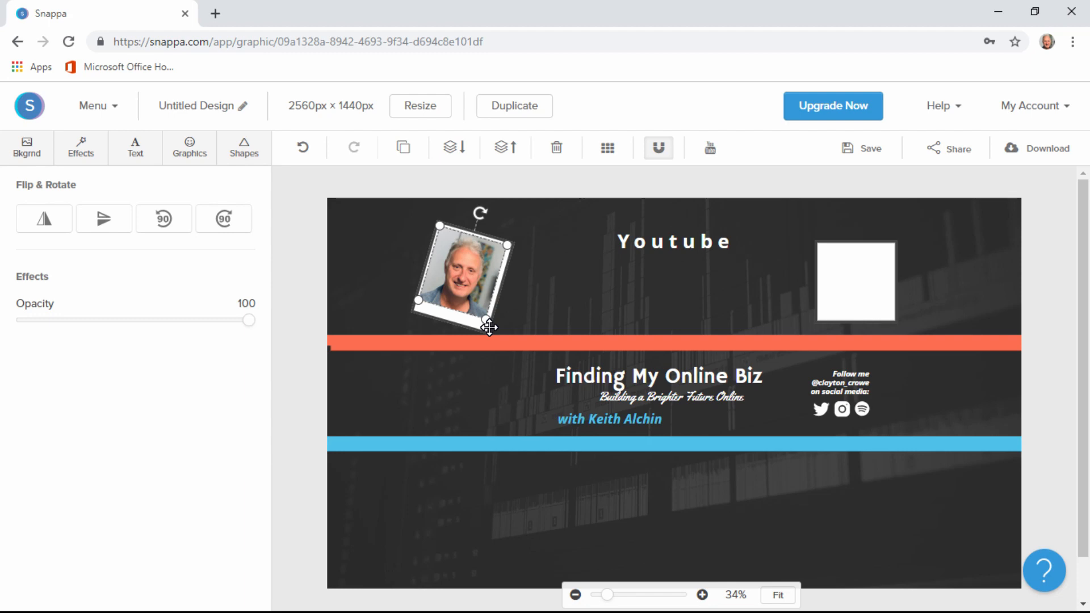
# Shrink the portrait and its tilted white frame to fit each other, and nudge the portrait slightly right within the frame.
pyautogui.moveTo(487, 321); pyautogui.dragTo(467, 282)
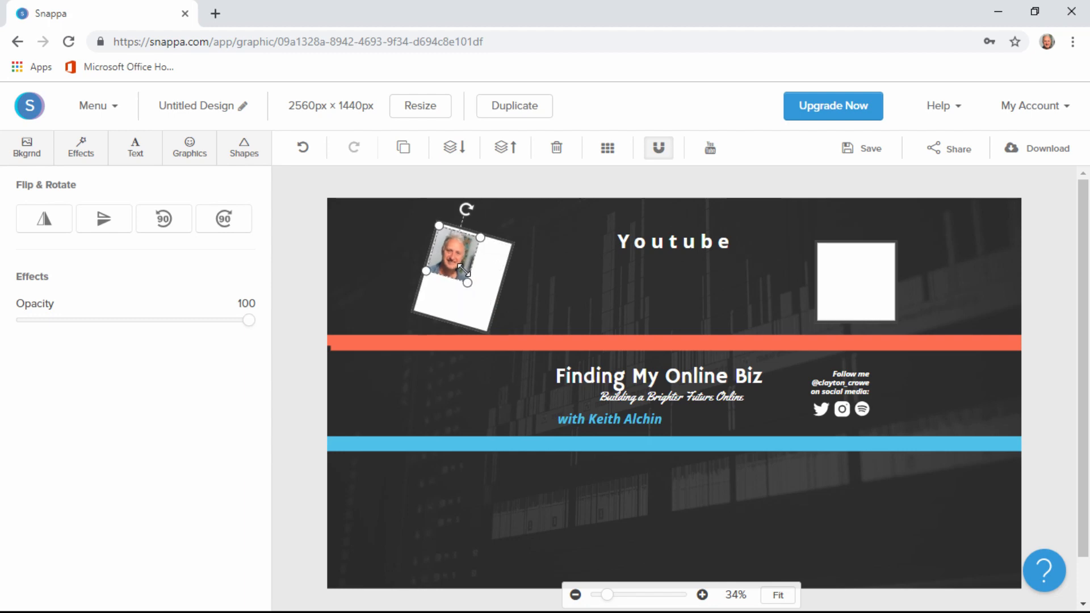
pyautogui.click(461, 308)
pyautogui.moveTo(487, 332); pyautogui.dragTo(463, 288)
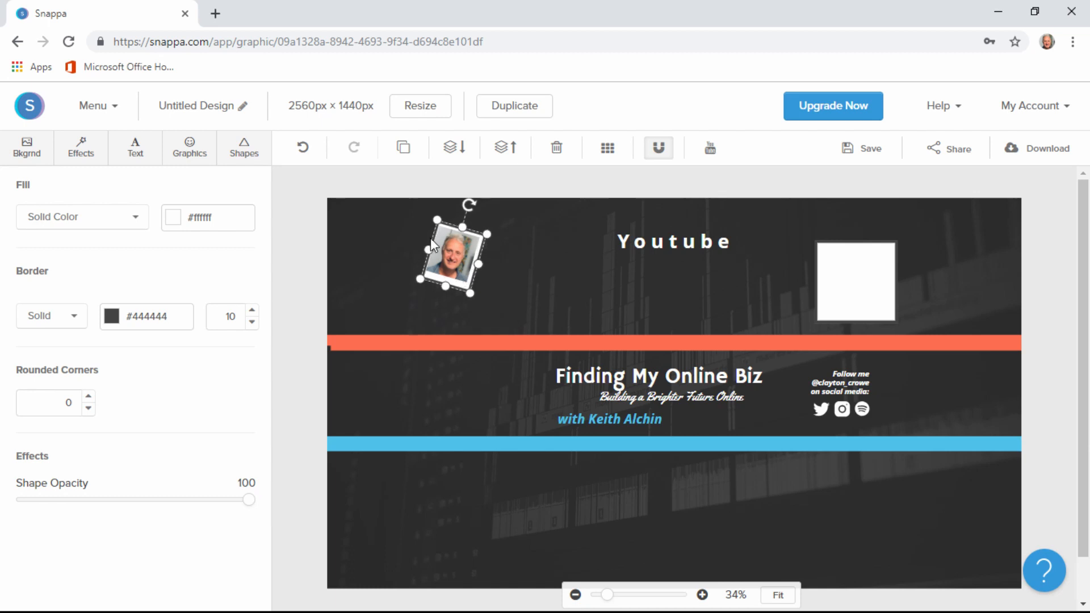
pyautogui.click(443, 257)
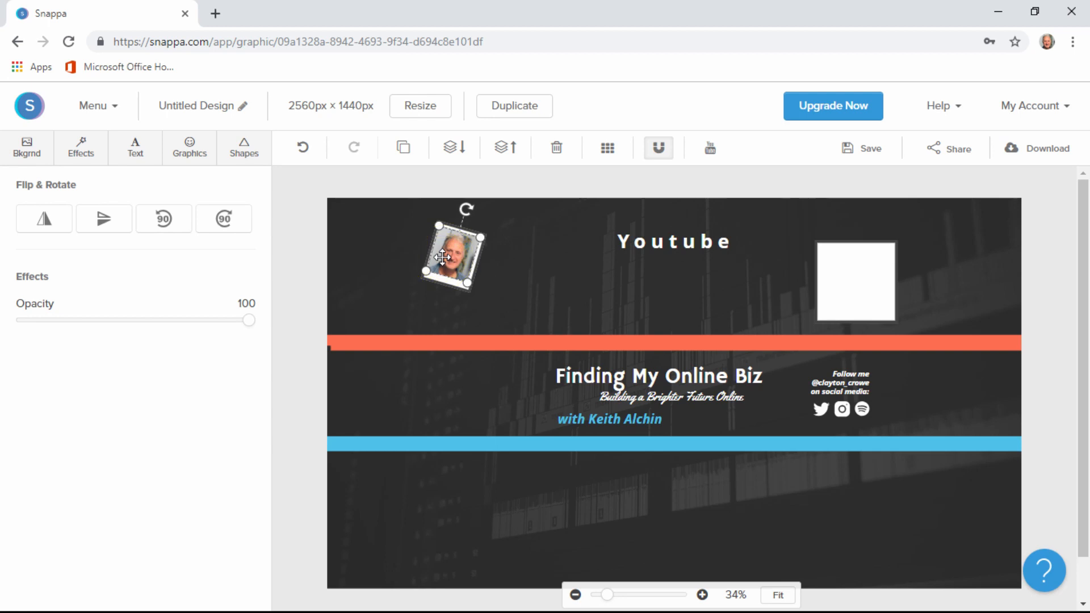
pyautogui.press('Right')
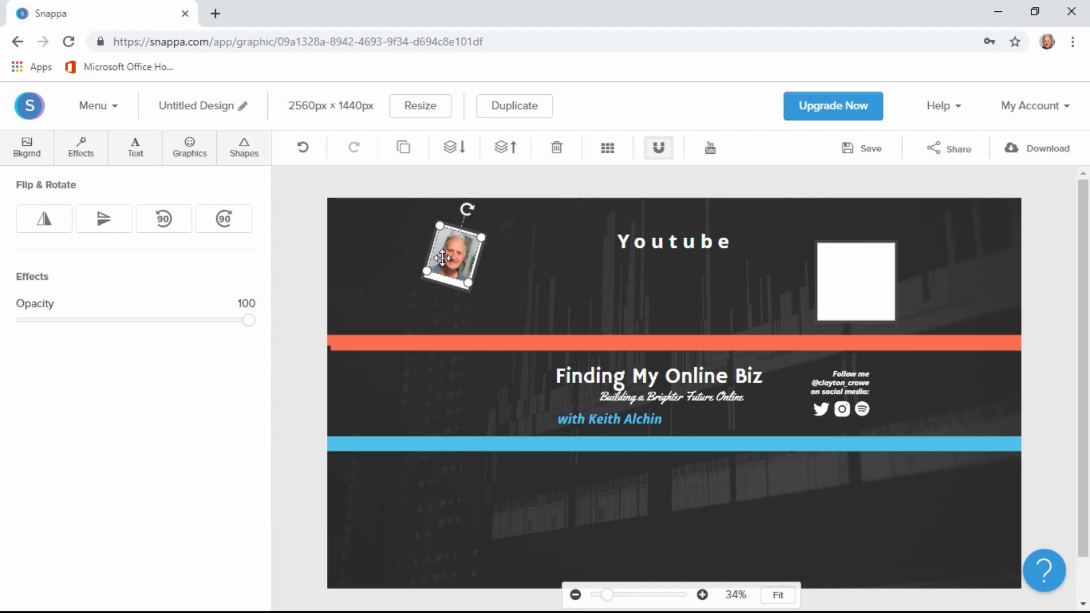
# Move the portrait and frame together into the banner beside "Finding My Online Biz", and check the placement against the YouTube safe zone overlay.
pyautogui.click(446, 285)
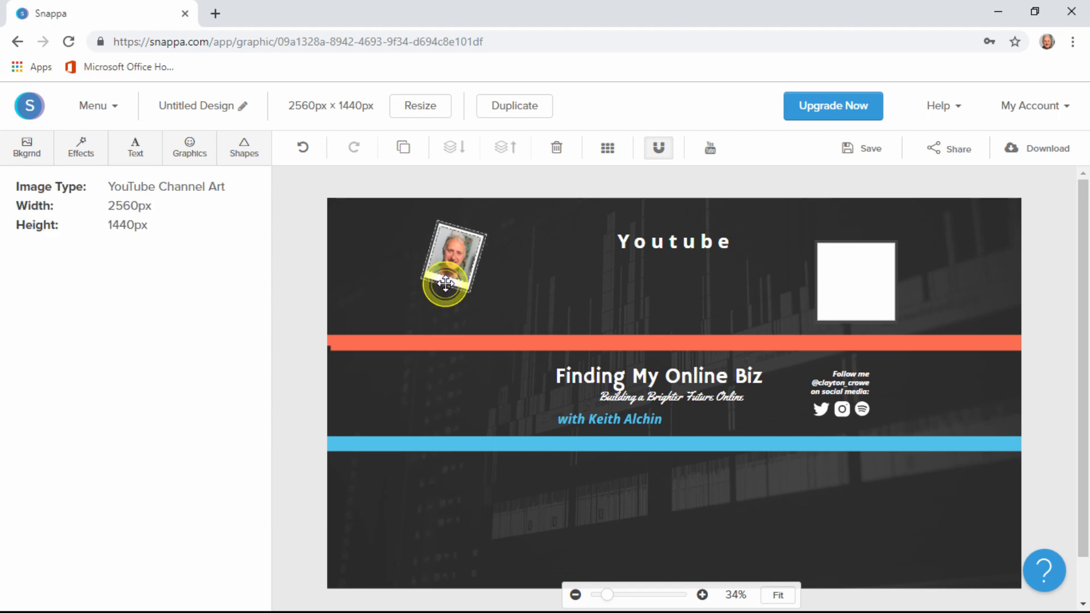
pyautogui.moveTo(442, 277); pyautogui.dragTo(508, 415)
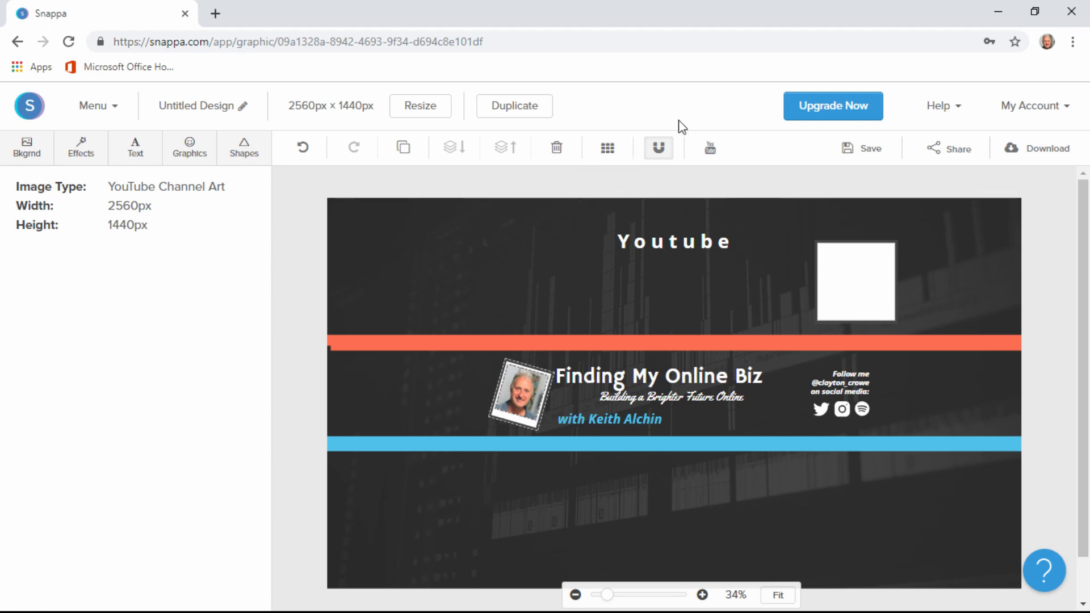
pyautogui.click(710, 149)
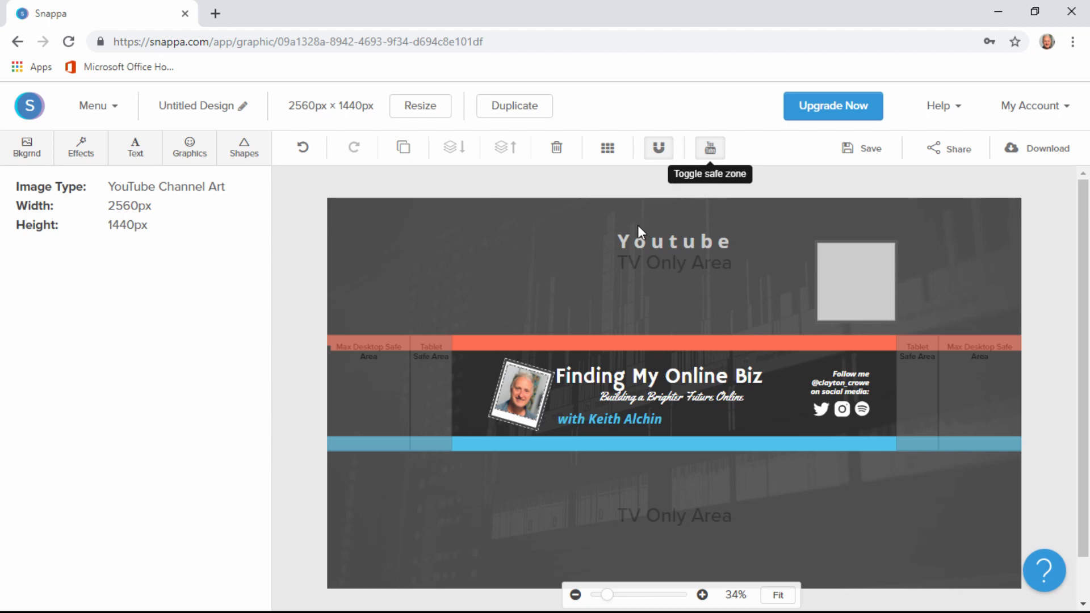
pyautogui.click(710, 148)
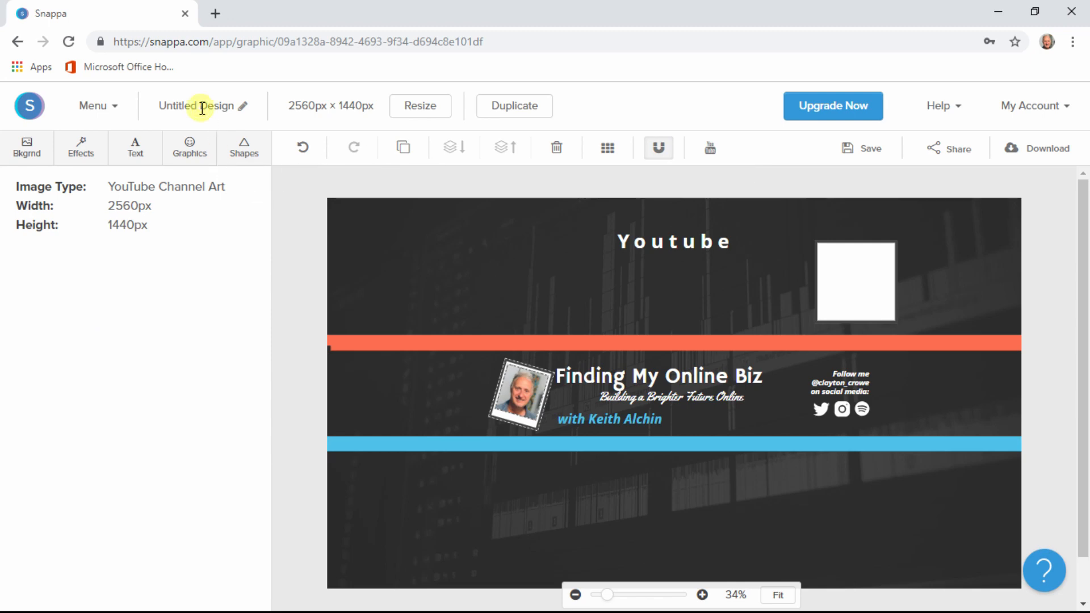
# Rename the design as "Youtube Channel Art".
pyautogui.click(243, 106)
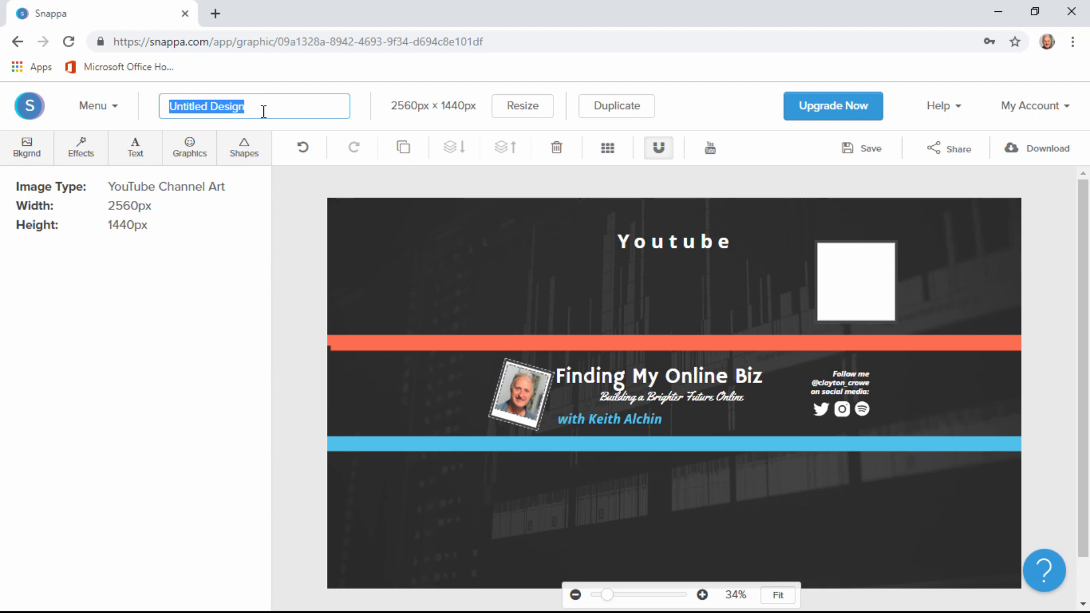
pyautogui.write('Yout')
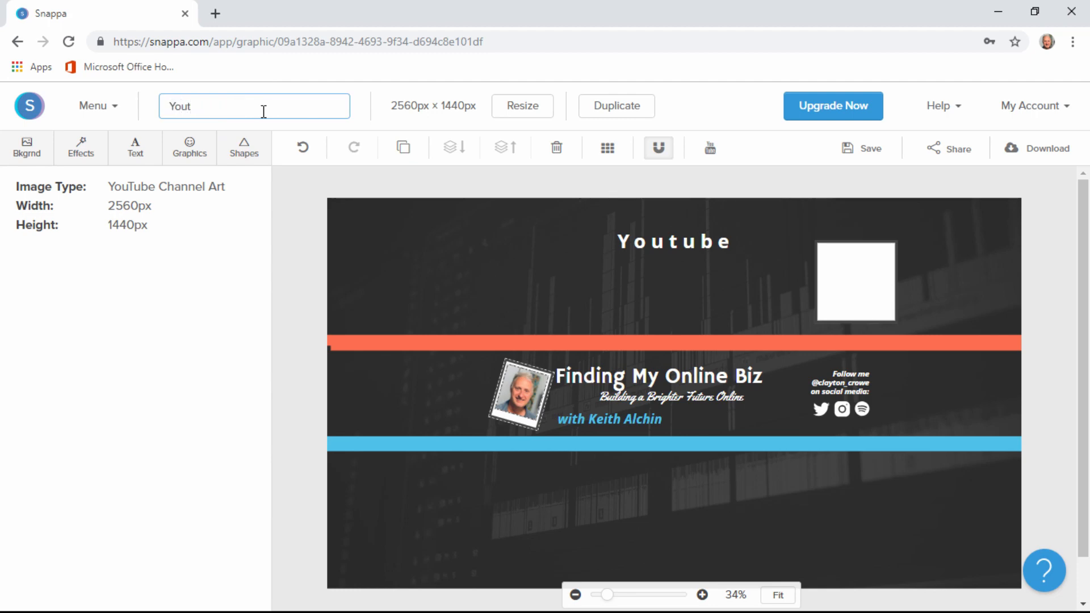
pyautogui.write('ube Channel Art')
pyautogui.click(282, 105)
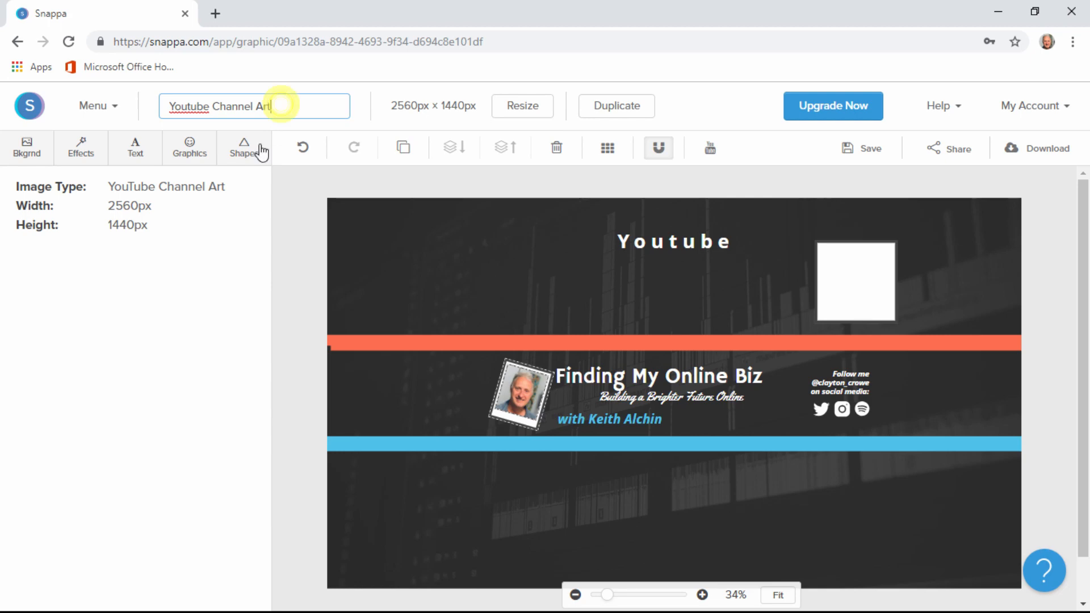
pyautogui.click(190, 240)
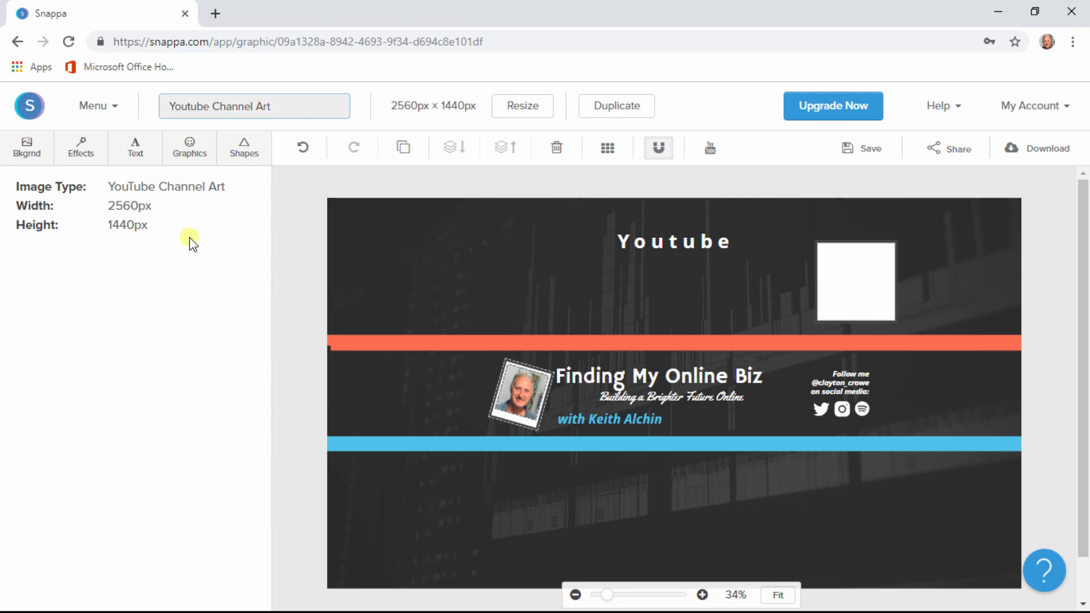
pyautogui.click(113, 112)
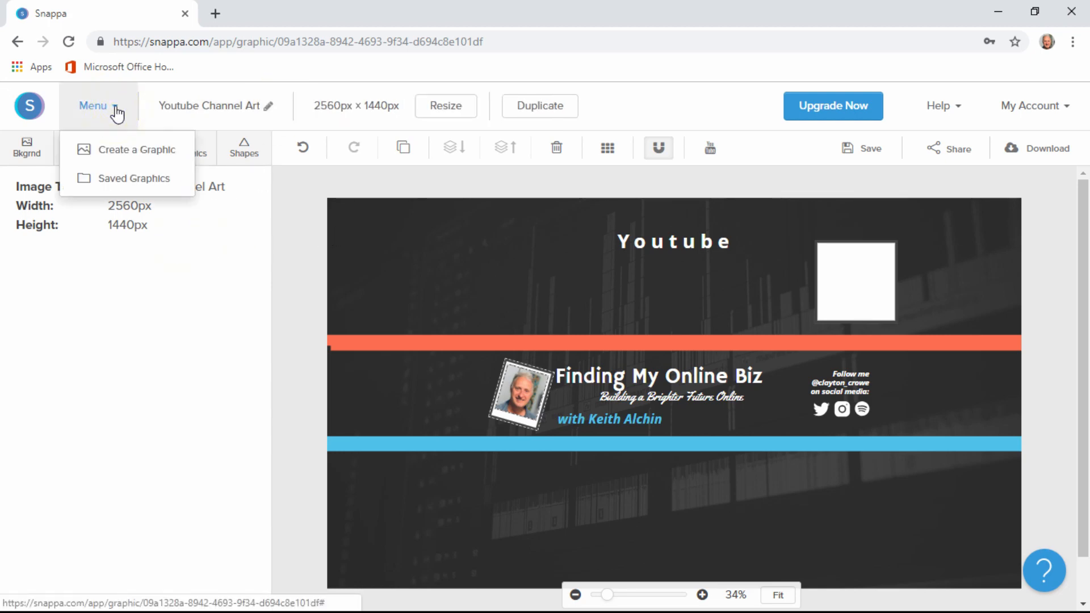
pyautogui.click(114, 108)
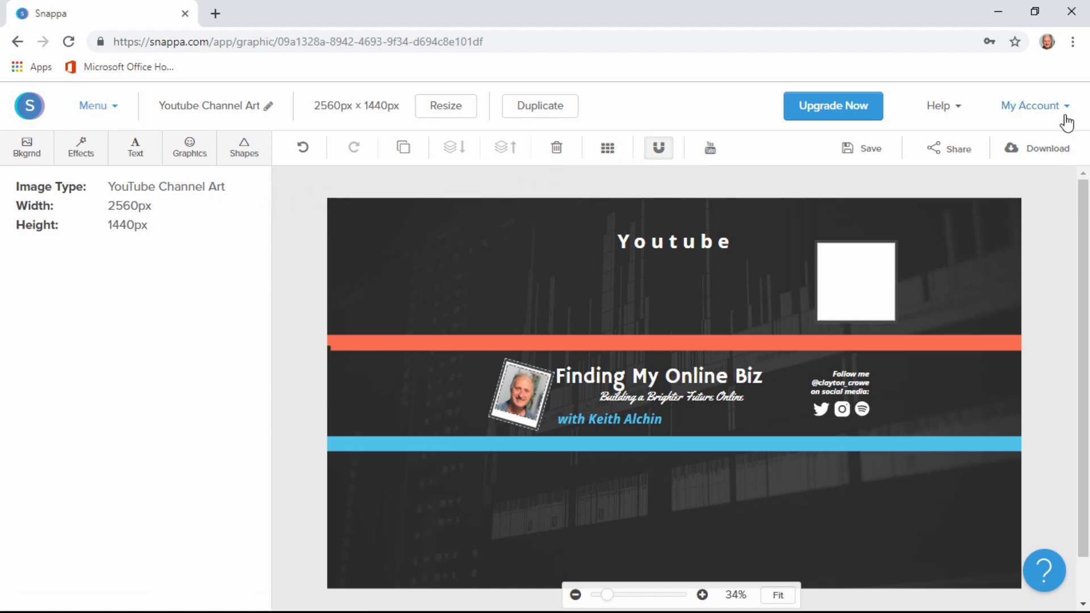
pyautogui.click(1030, 151)
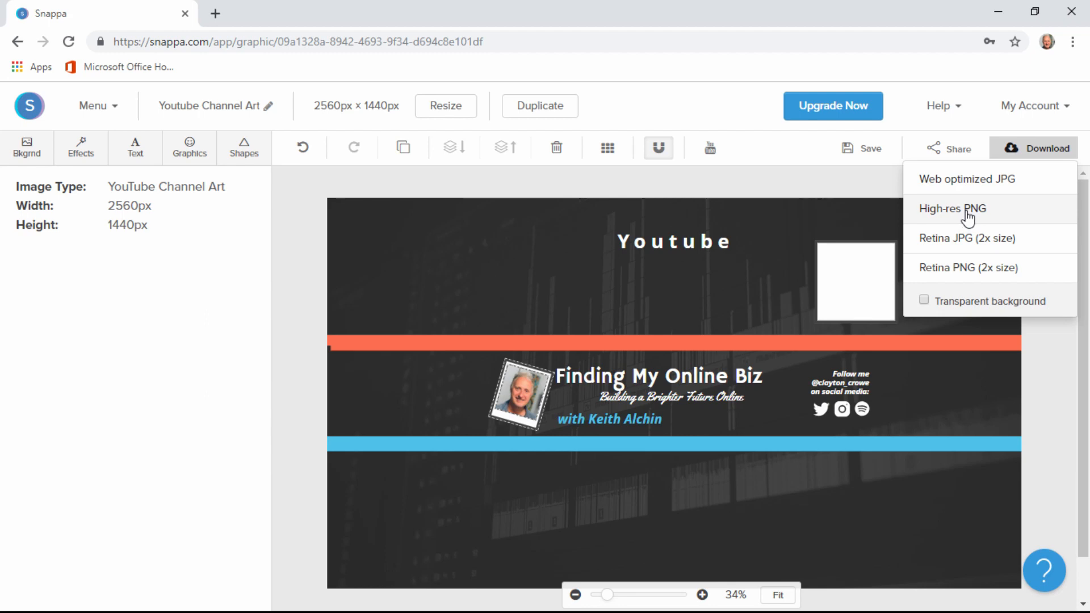
pyautogui.click(761, 189)
# Delete the empty white square above the banner.
pyautogui.click(837, 252)
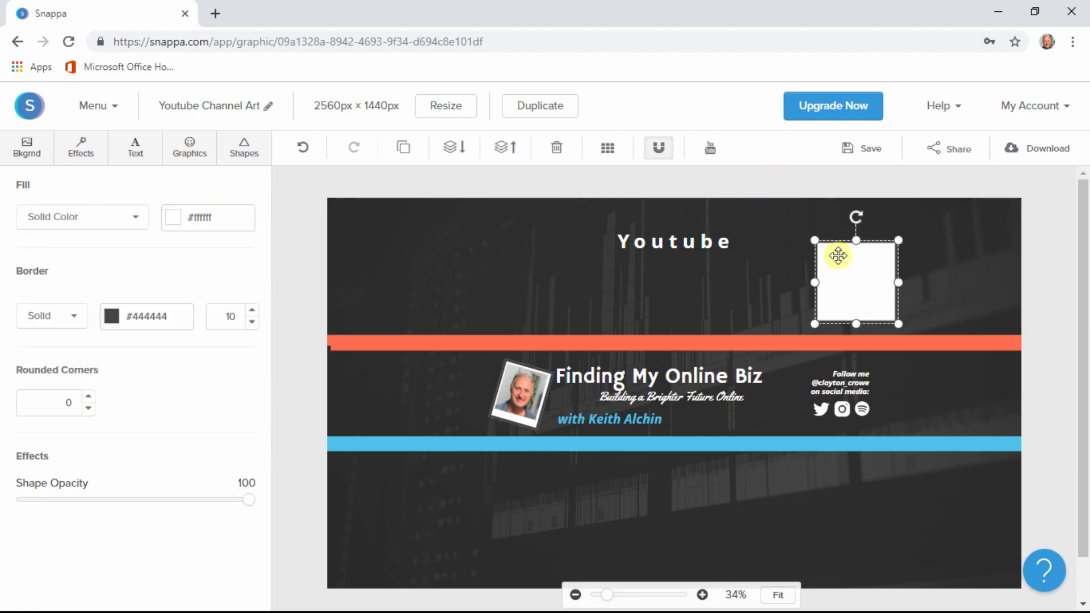
pyautogui.press('Delete')
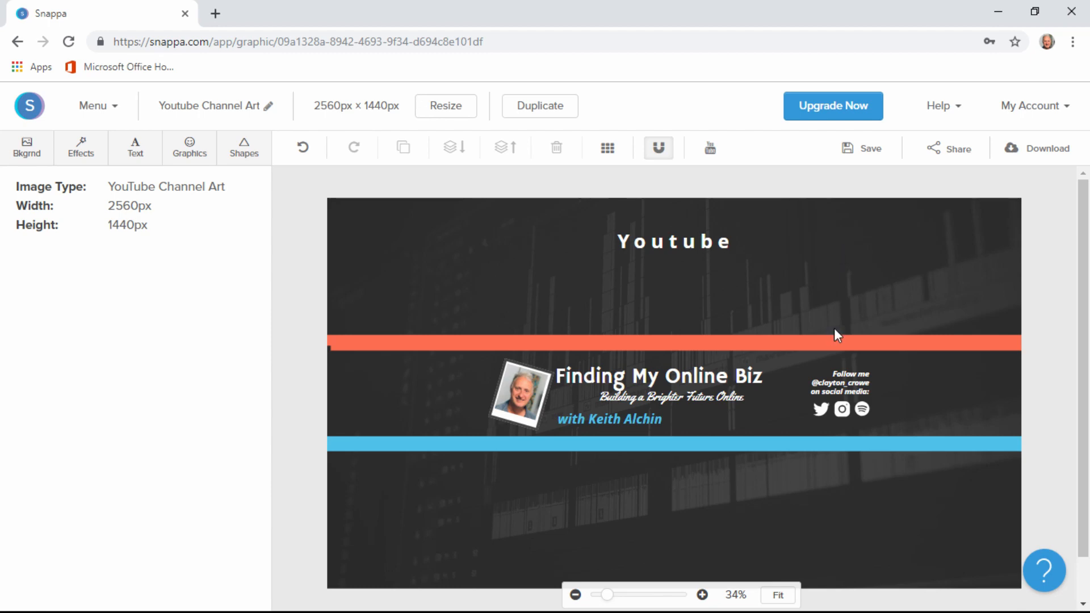
pyautogui.click(846, 393)
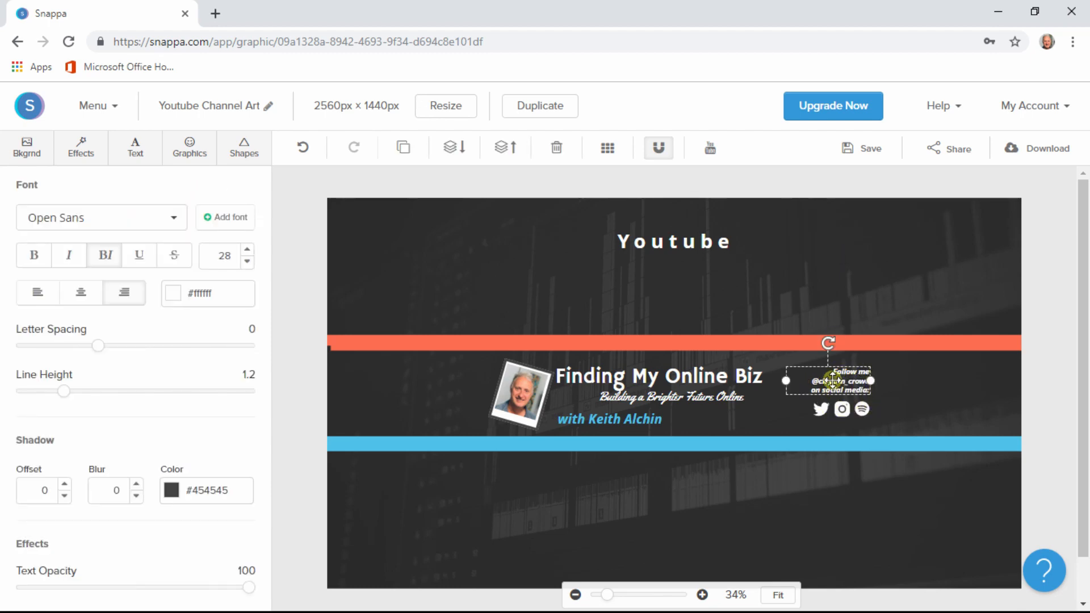
pyautogui.doubleClick(832, 379)
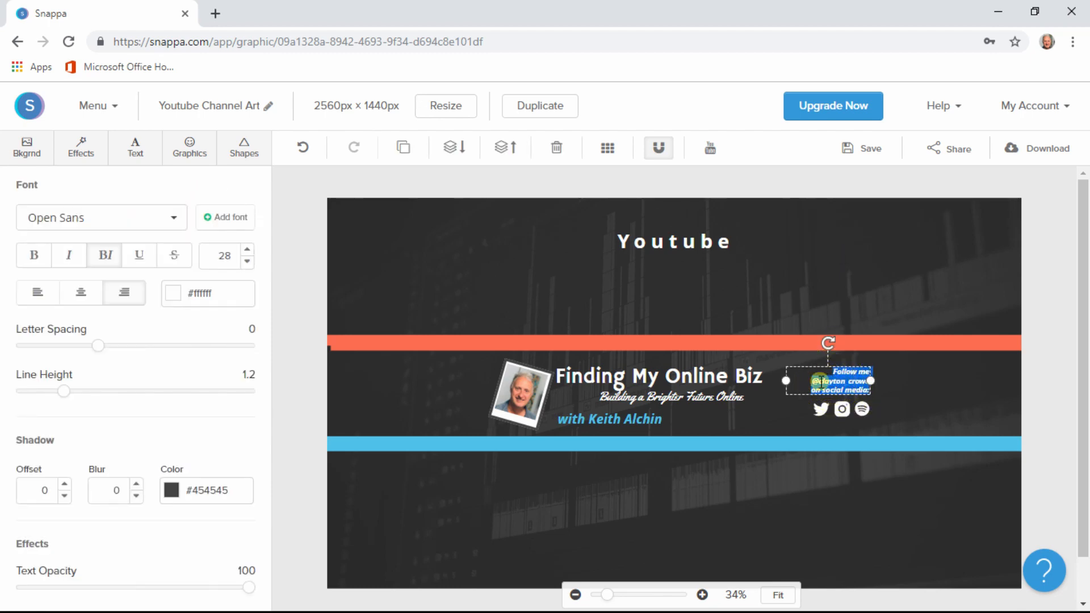
pyautogui.moveTo(824, 381); pyautogui.dragTo(869, 381)
pyautogui.click(828, 383)
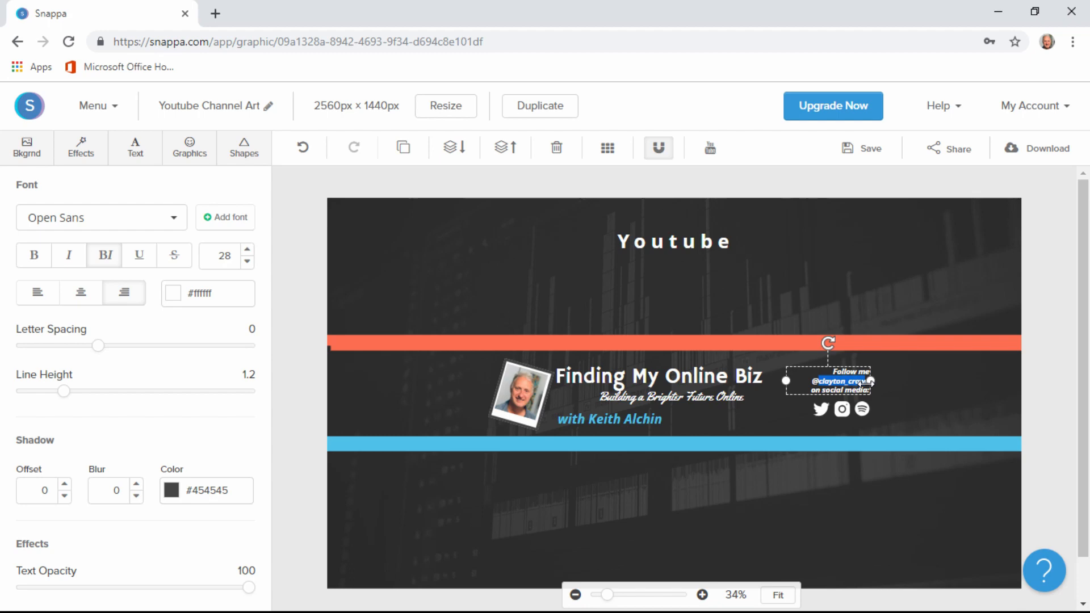
pyautogui.write('FMOBiz')
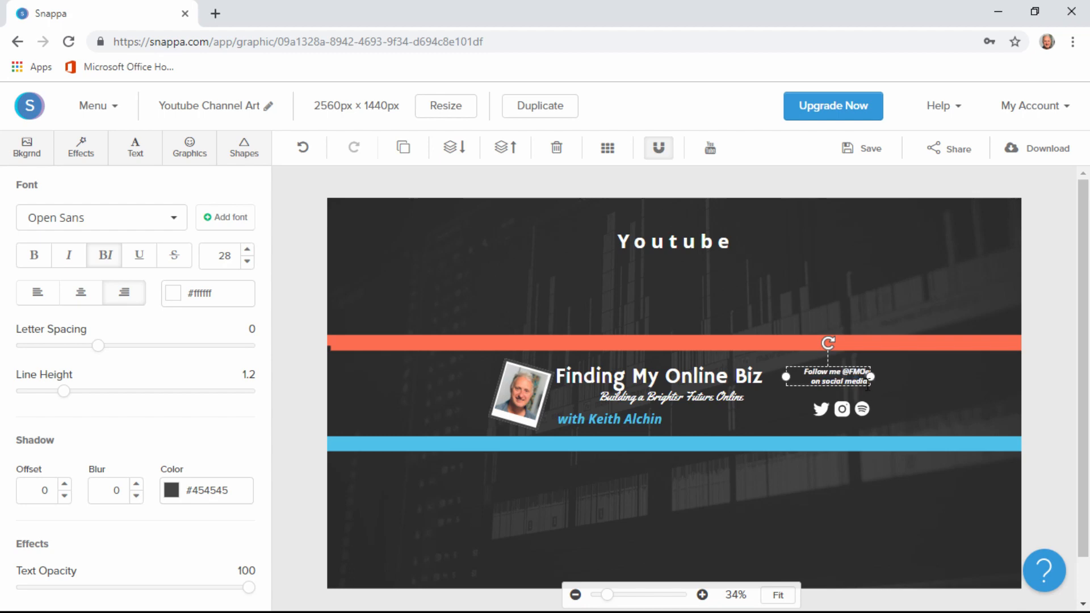
pyautogui.write('.')
pyautogui.click(837, 370)
pyautogui.press('Return')
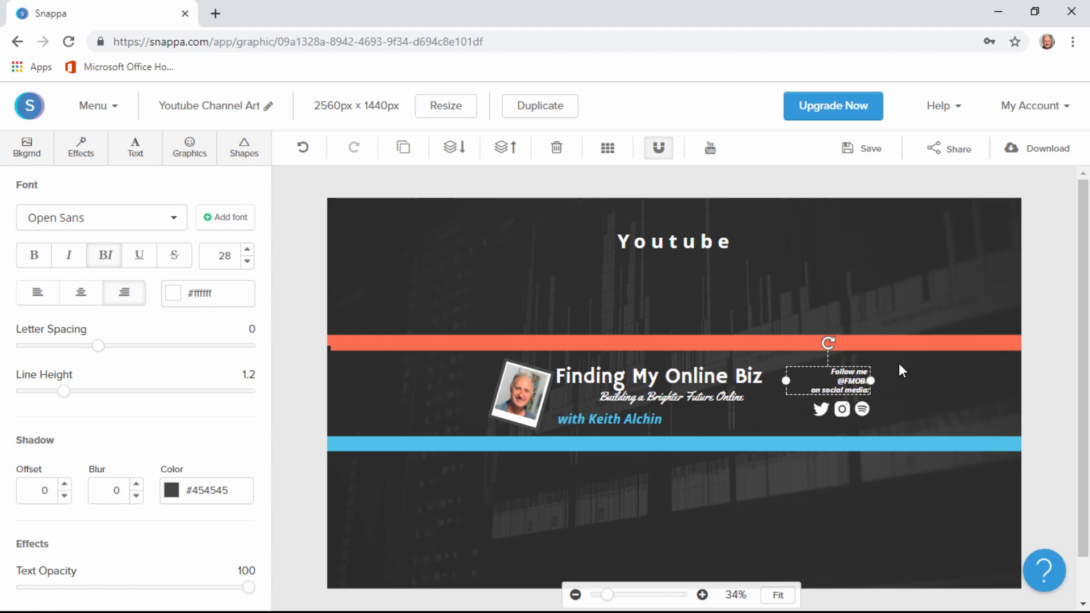
pyautogui.click(890, 385)
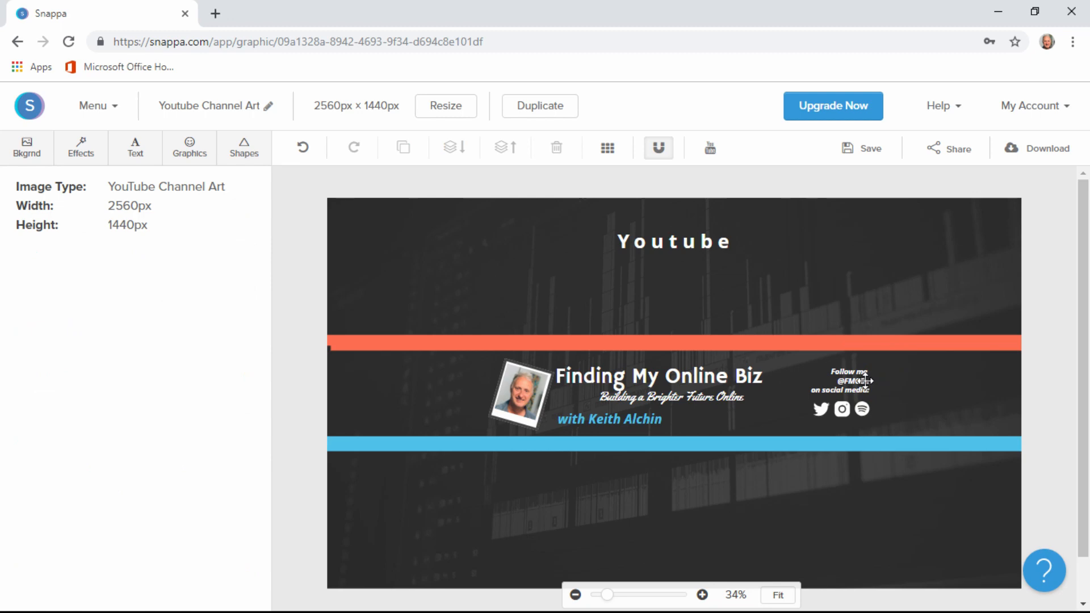
# Reopen the "Follow me" social media text, shift its text box very slightly down and left, and deselect it.
pyautogui.click(864, 380)
pyautogui.doubleClick(866, 380)
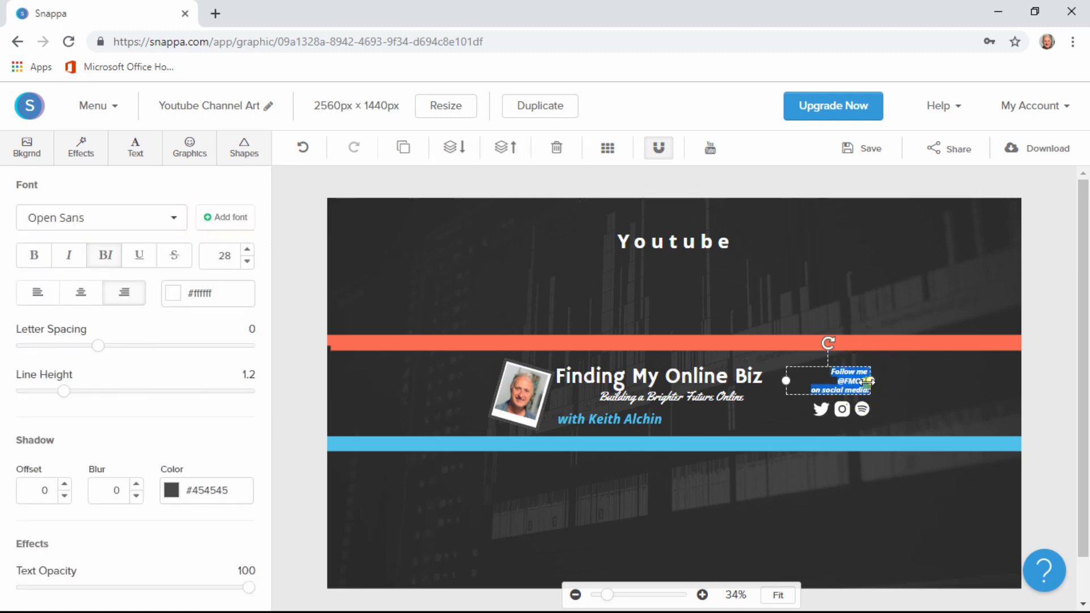
pyautogui.click(867, 382)
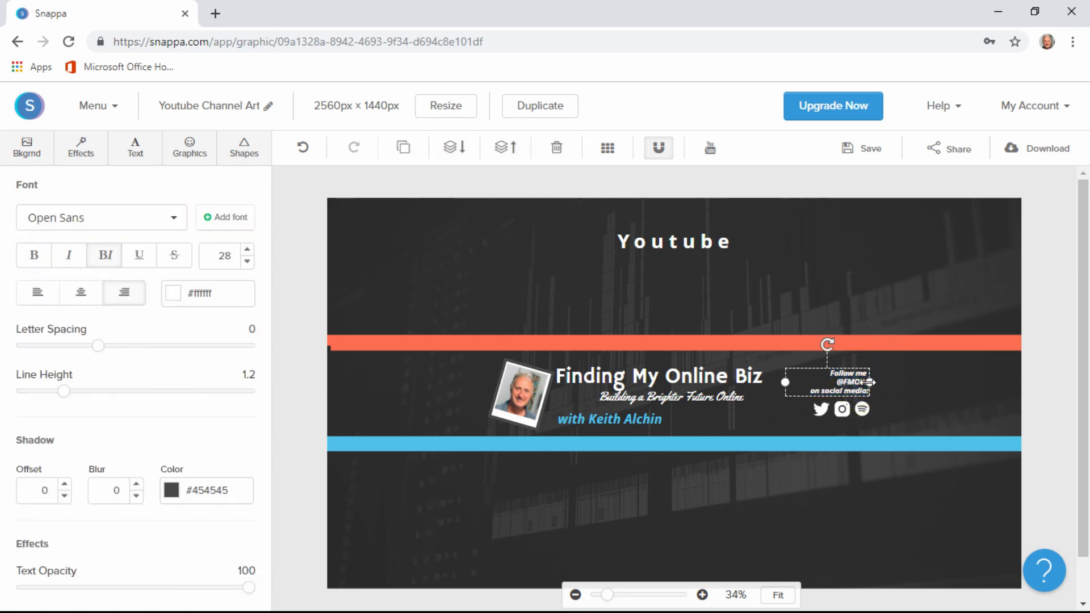
pyautogui.click(917, 369)
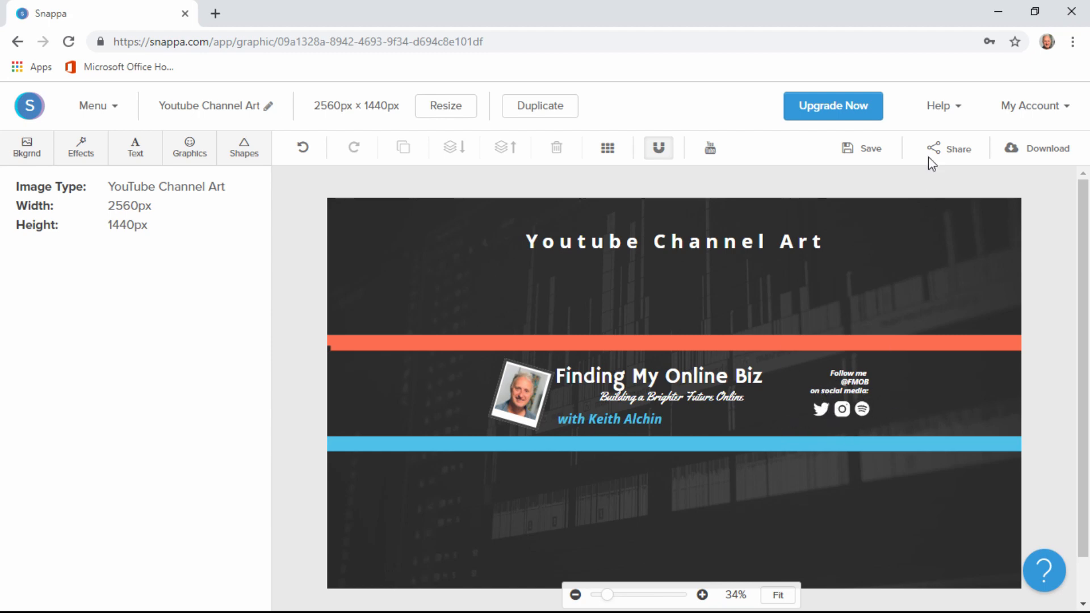
# Download the finished channel art as a High-res PNG.
pyautogui.click(1039, 154)
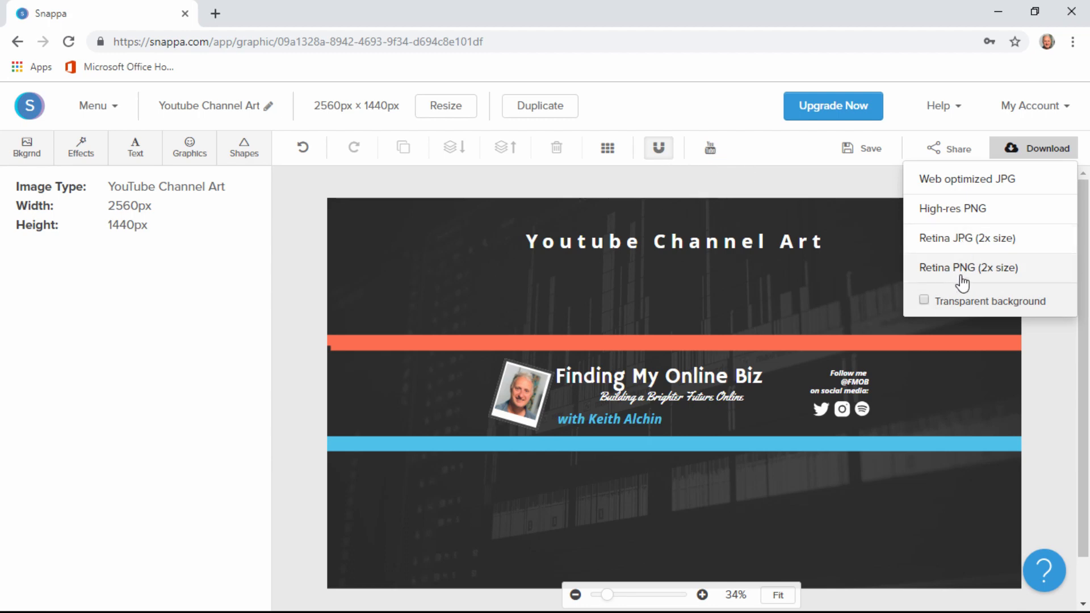
pyautogui.click(942, 211)
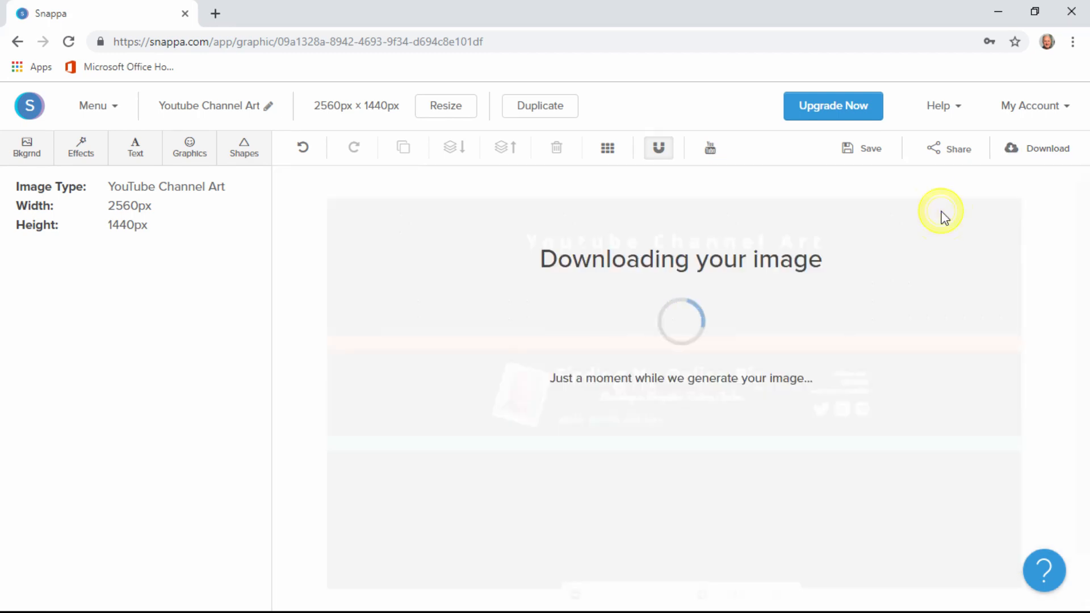